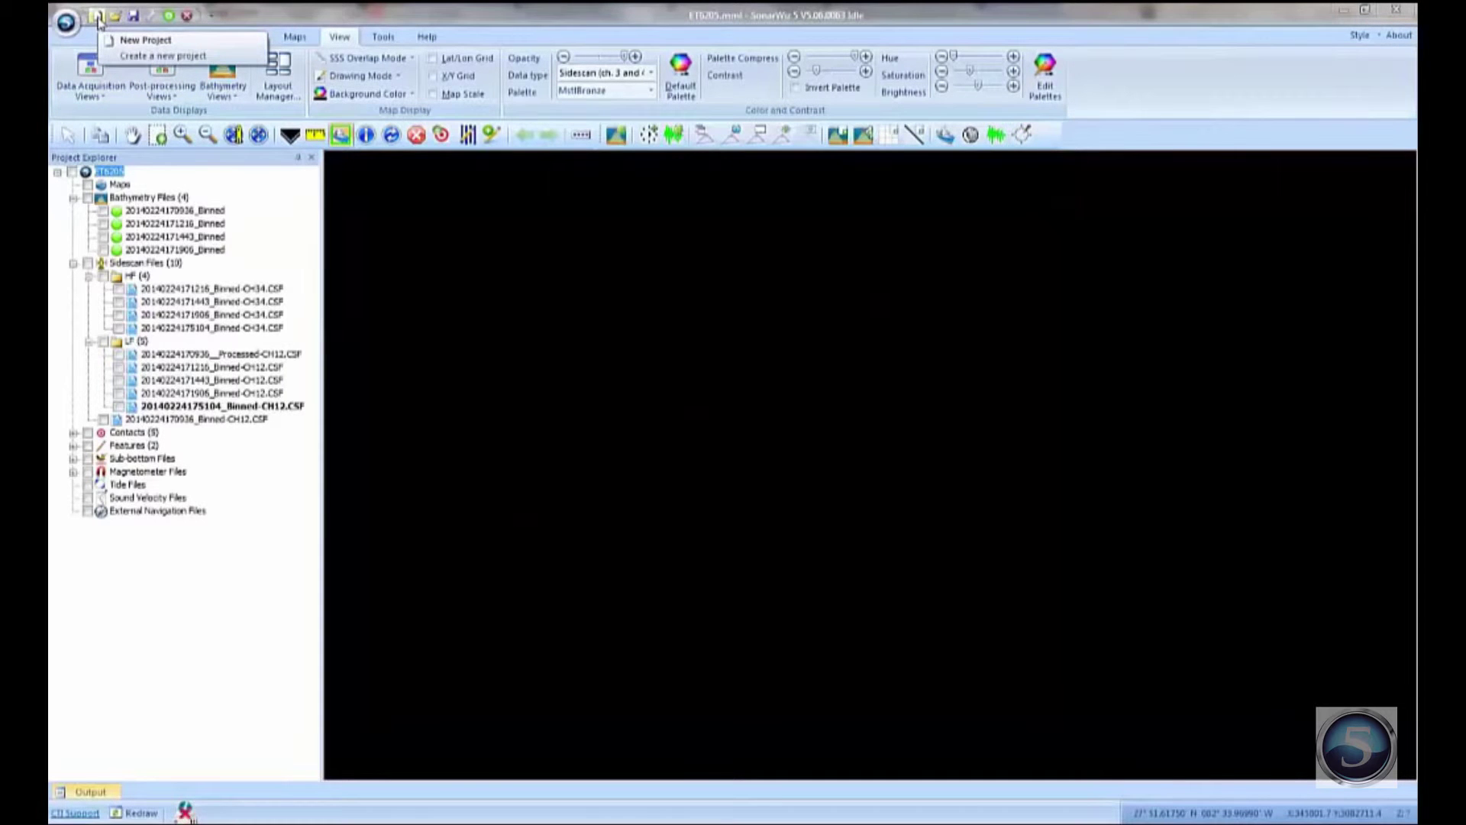
- Create the project ET-6205-training, taking its approximate position from a survey data file
left_click(98, 21)
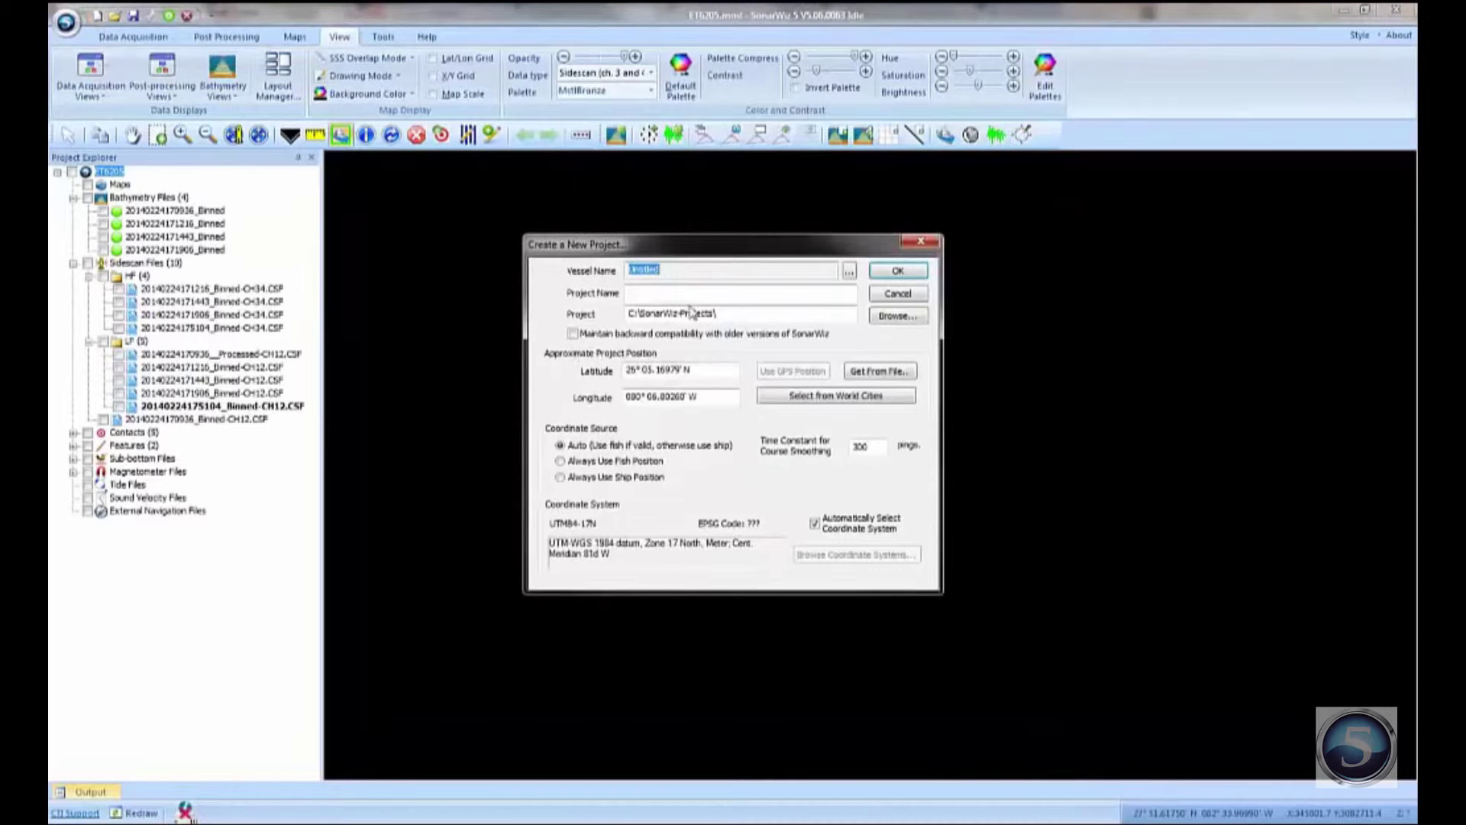
left_click(697, 292)
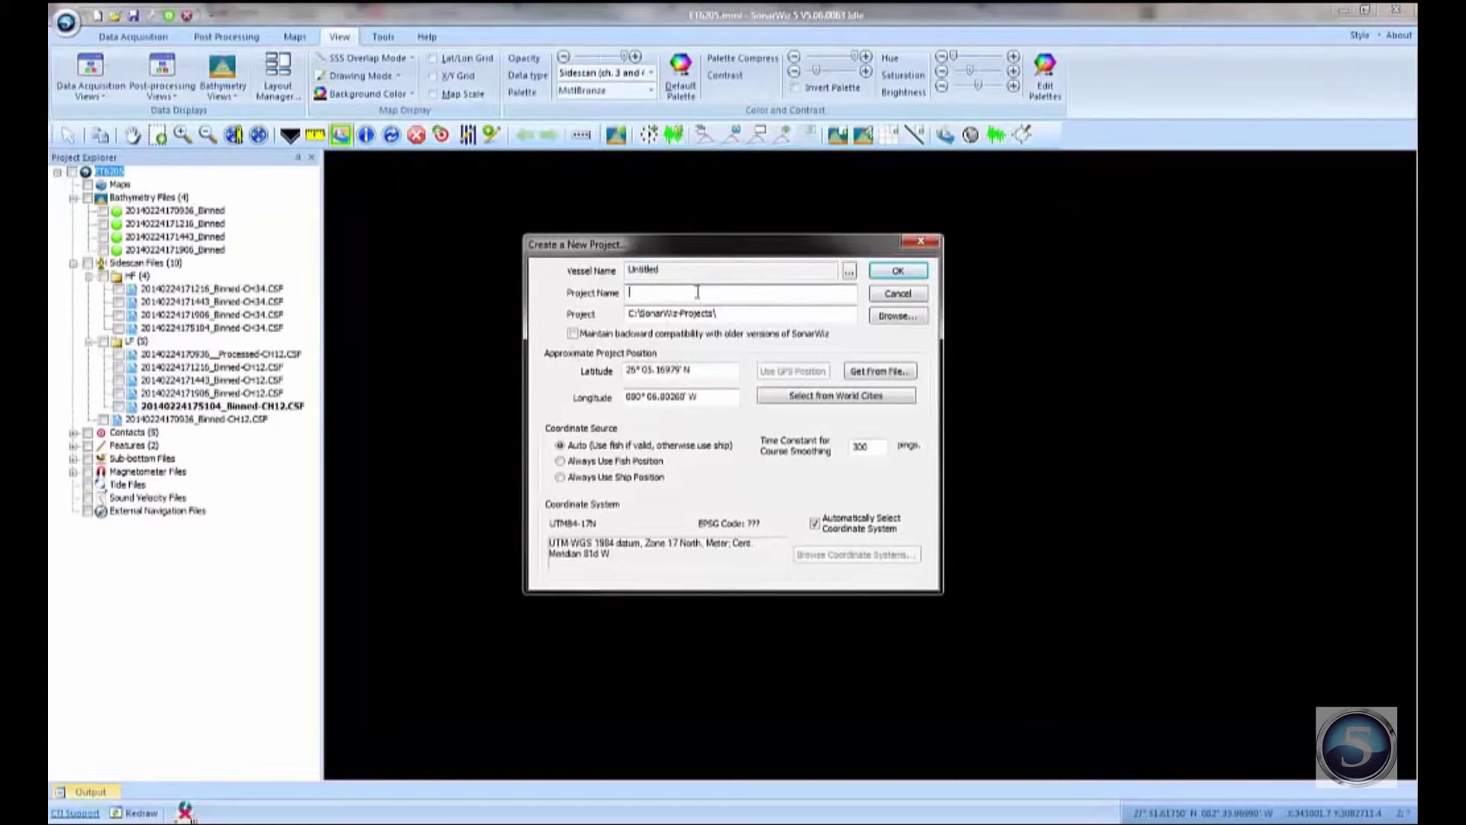
type("ET-6205-training")
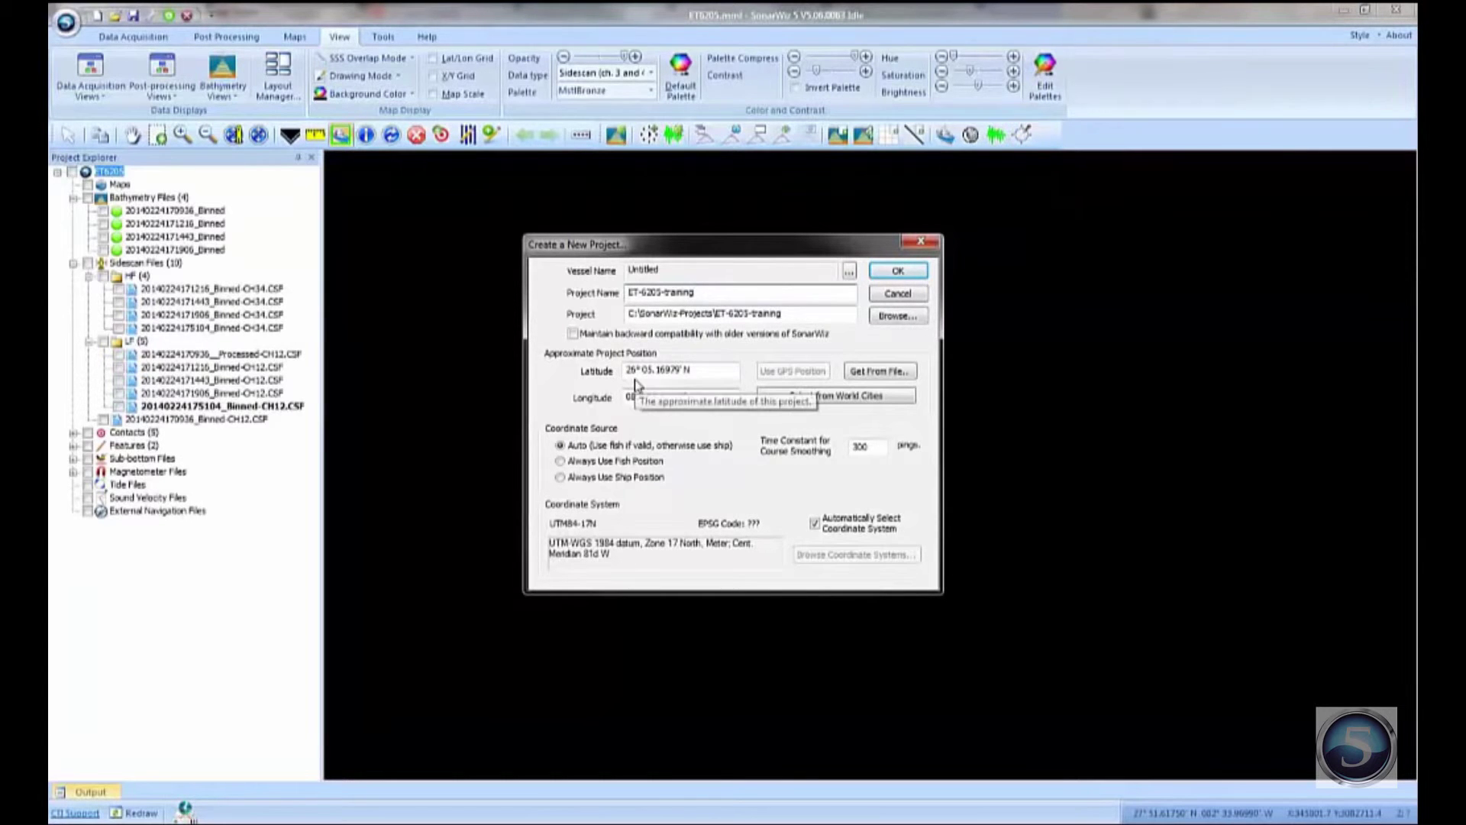
left_click(885, 373)
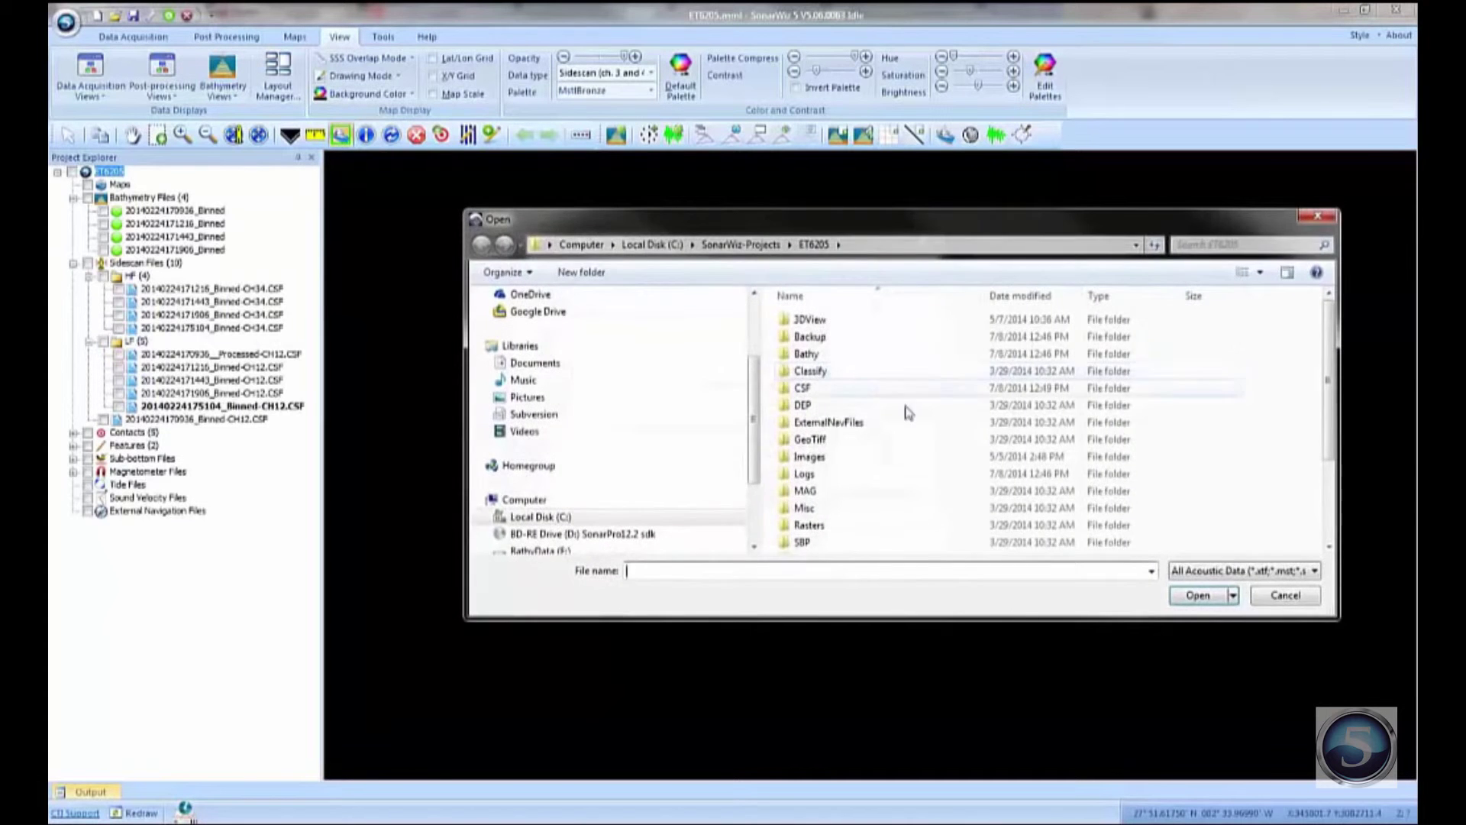
double_click(949, 449)
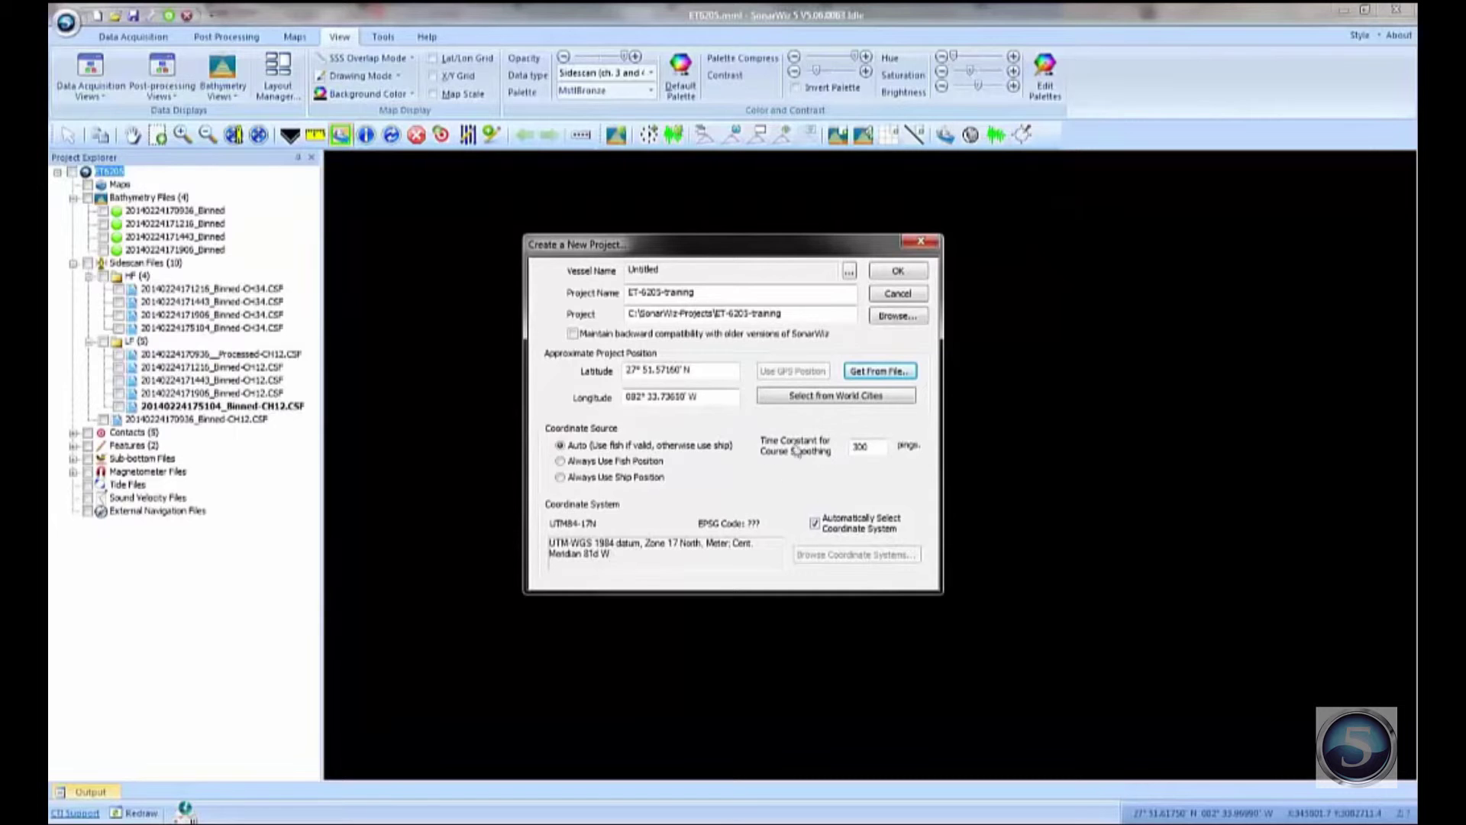
left_click(899, 275)
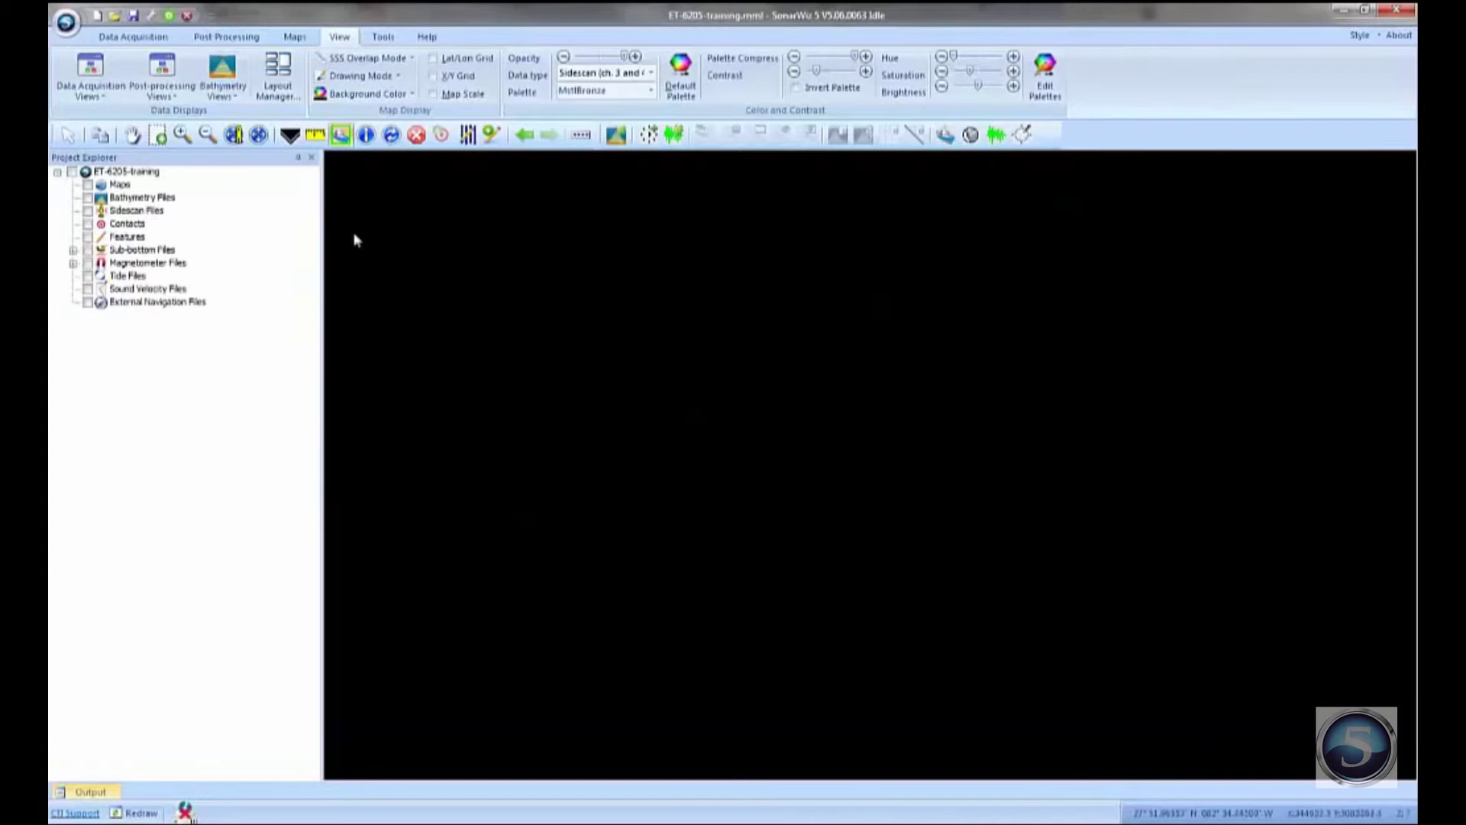
- Choose to import bathymetry files and select the four binned JSF files
left_click(229, 38)
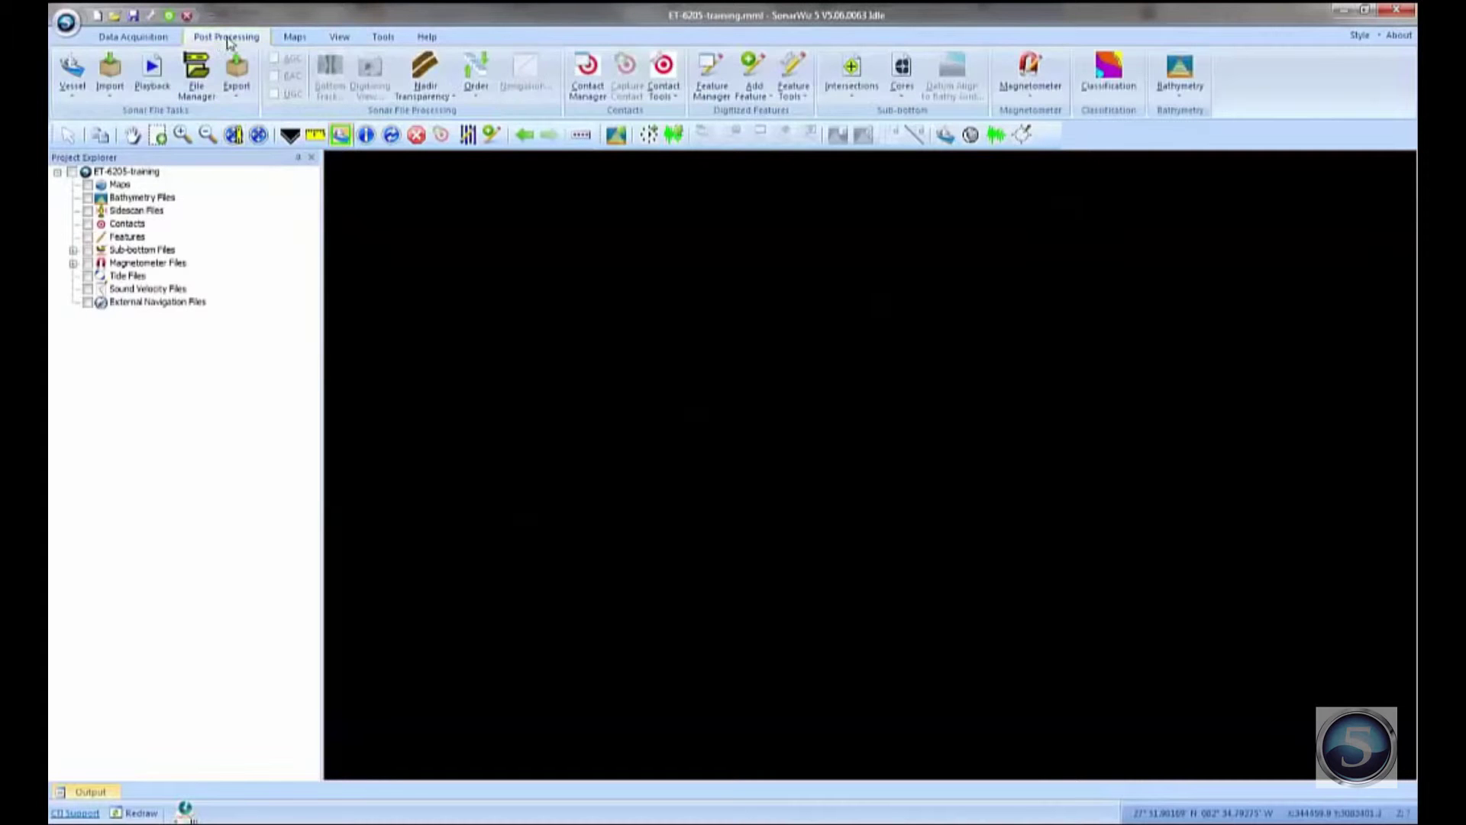
left_click(113, 77)
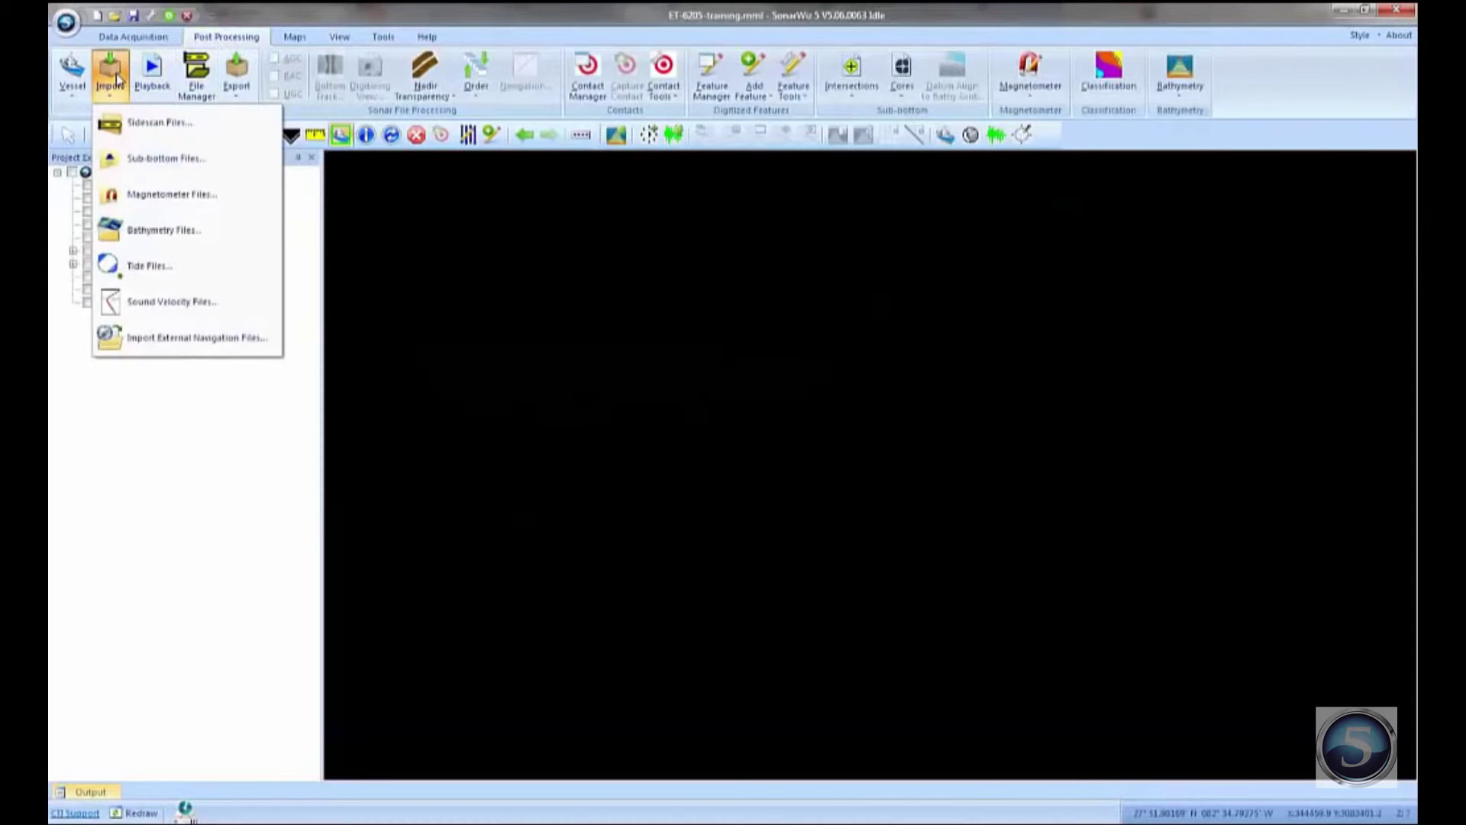
left_click(146, 231)
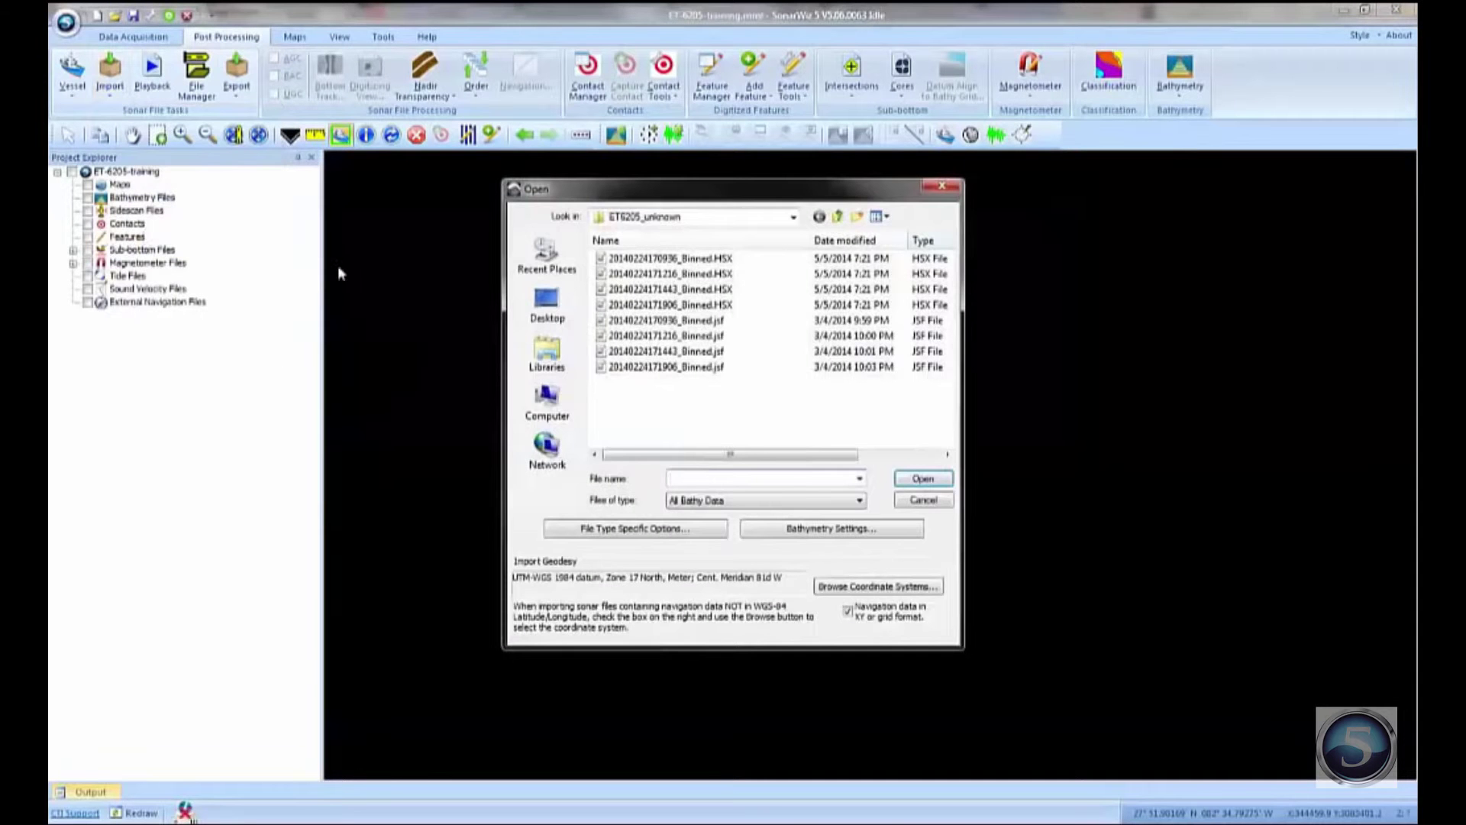
left_click_drag(654, 397, 637, 314)
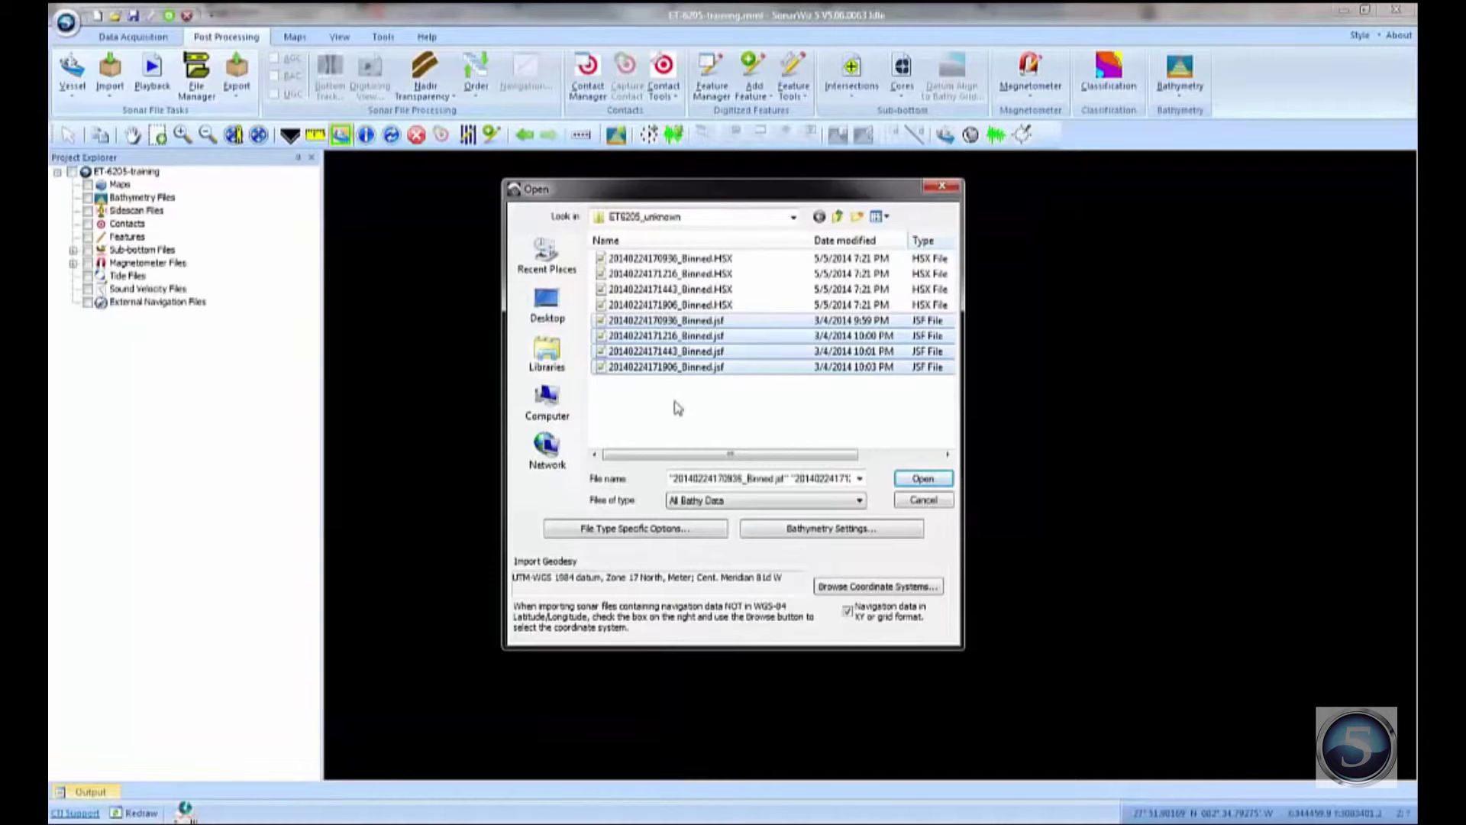
- Apply the ET6205_Binned bathymetry settings profile to the import
left_click(851, 529)
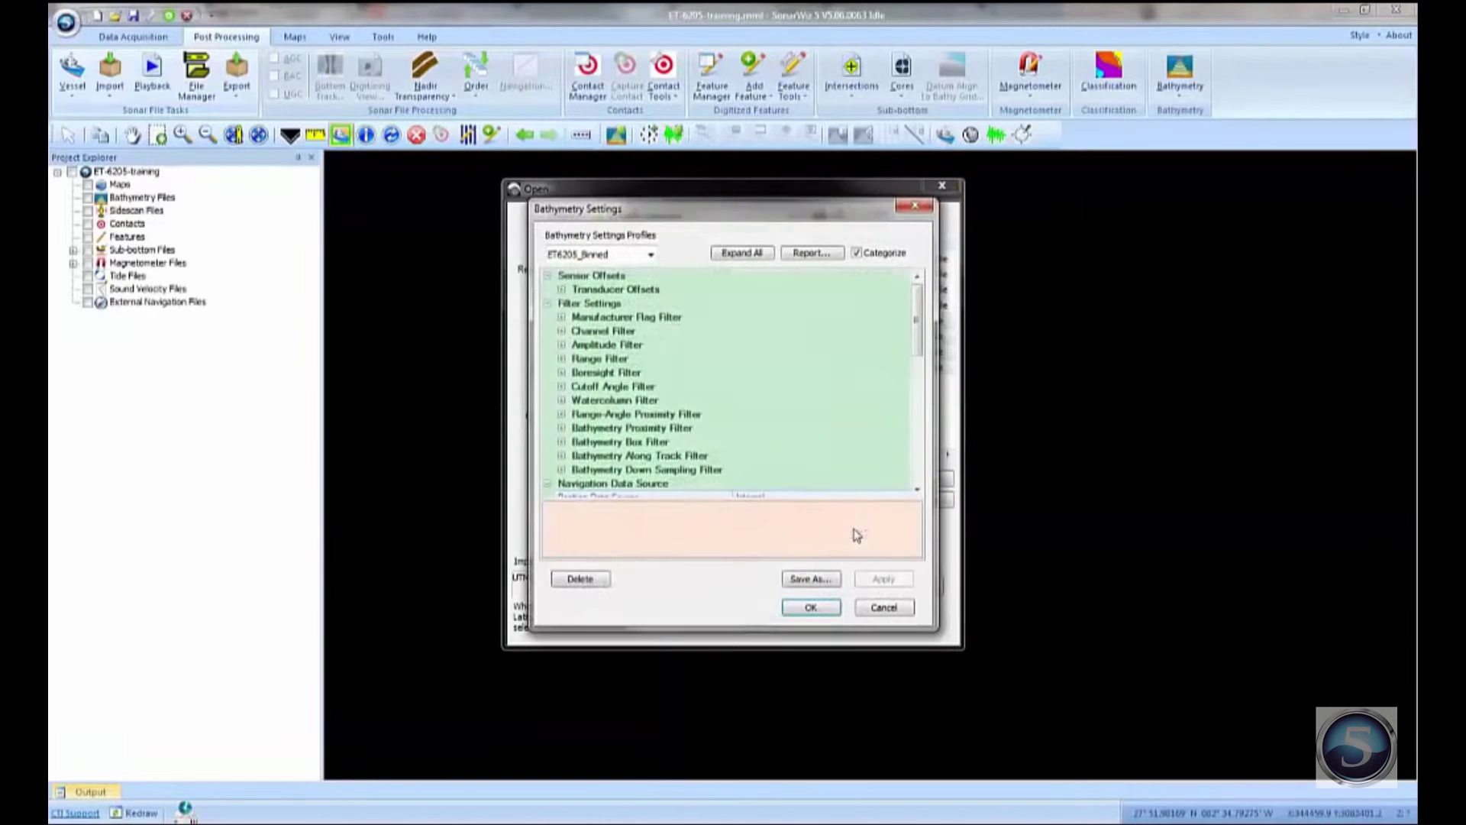
left_click(651, 255)
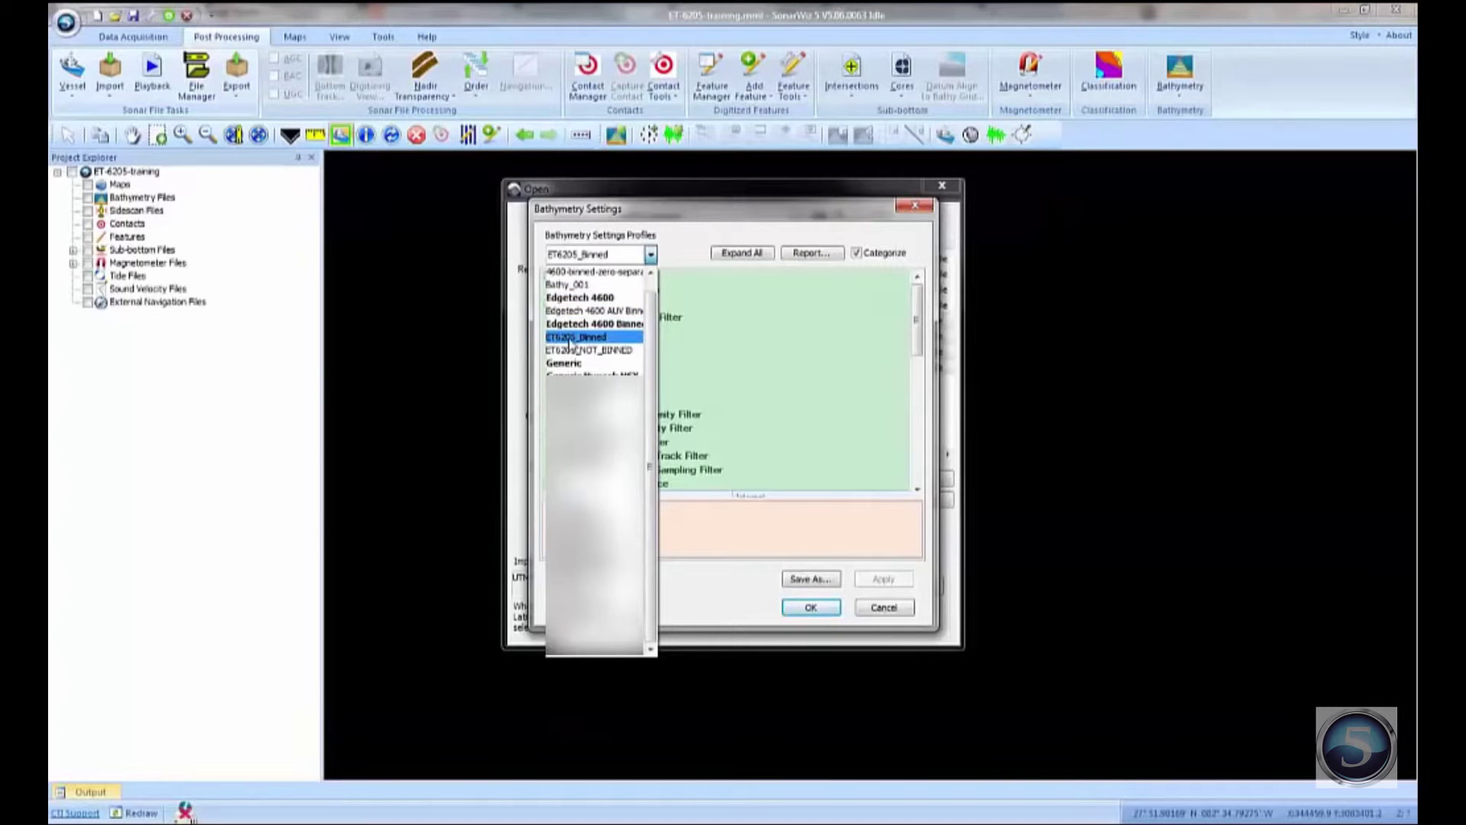
left_click(569, 338)
left_click(811, 607)
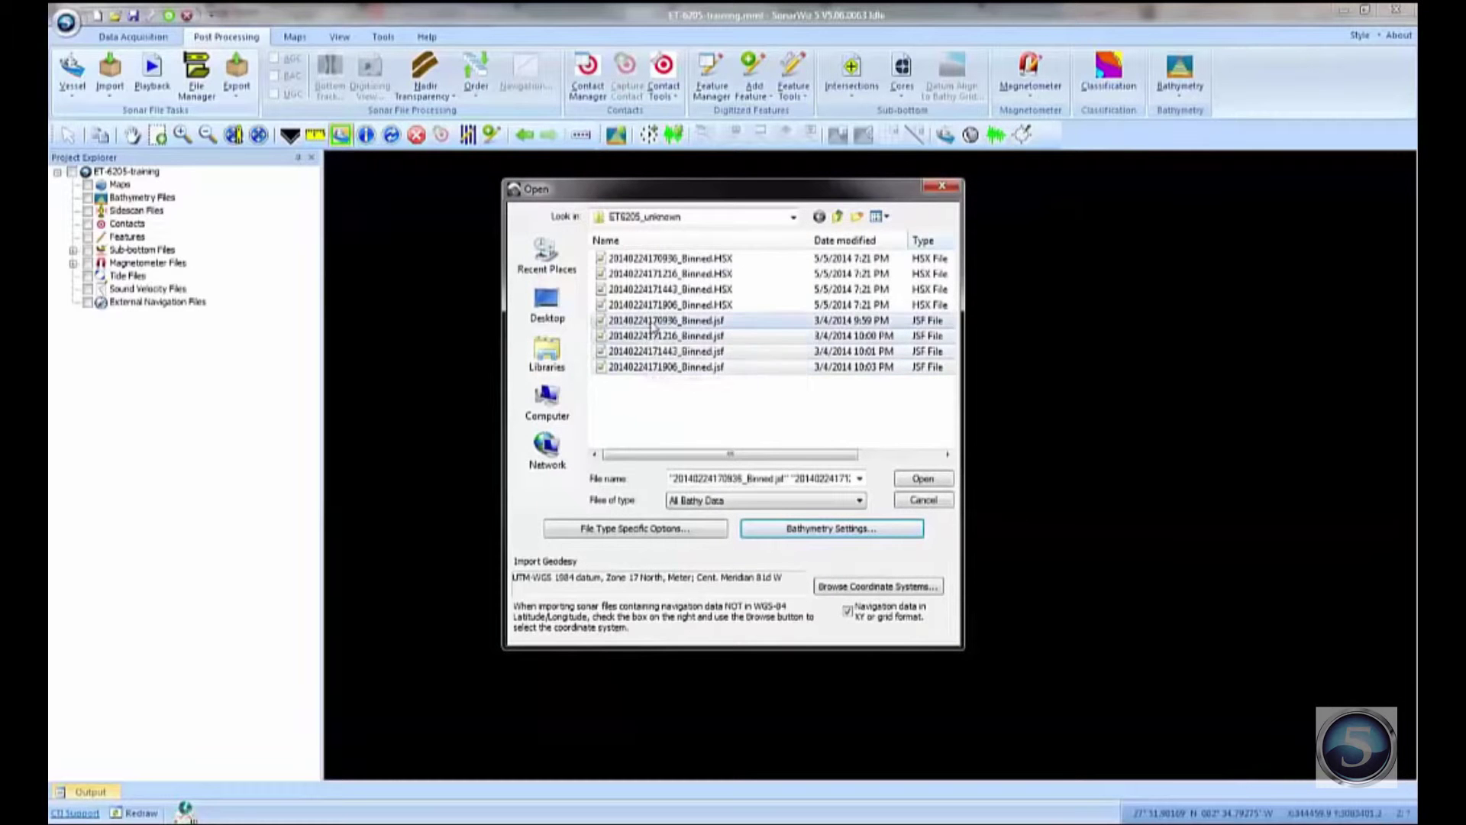
left_click(924, 478)
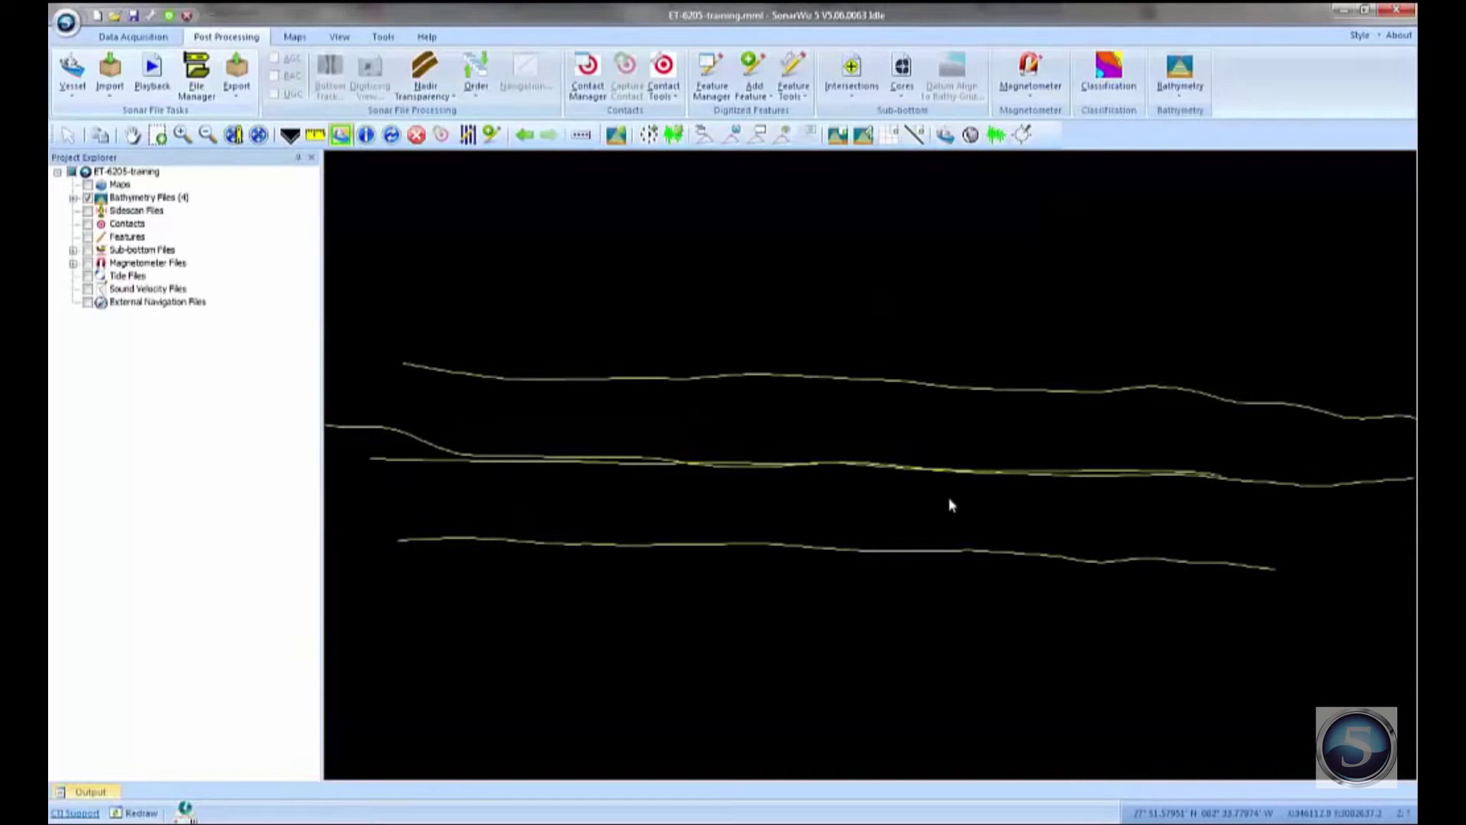
left_click(73, 198)
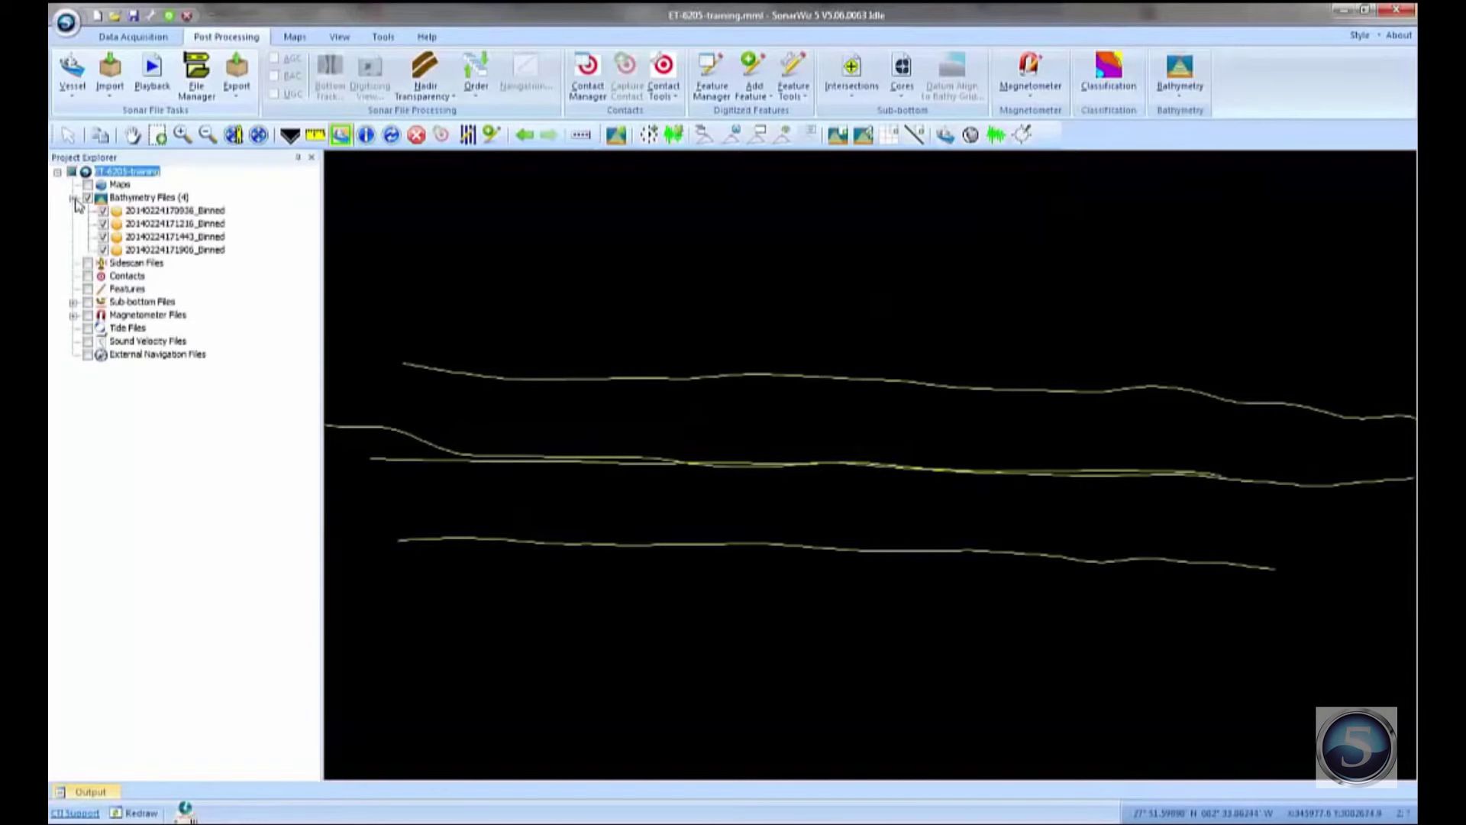
left_click(168, 212)
left_click(164, 223)
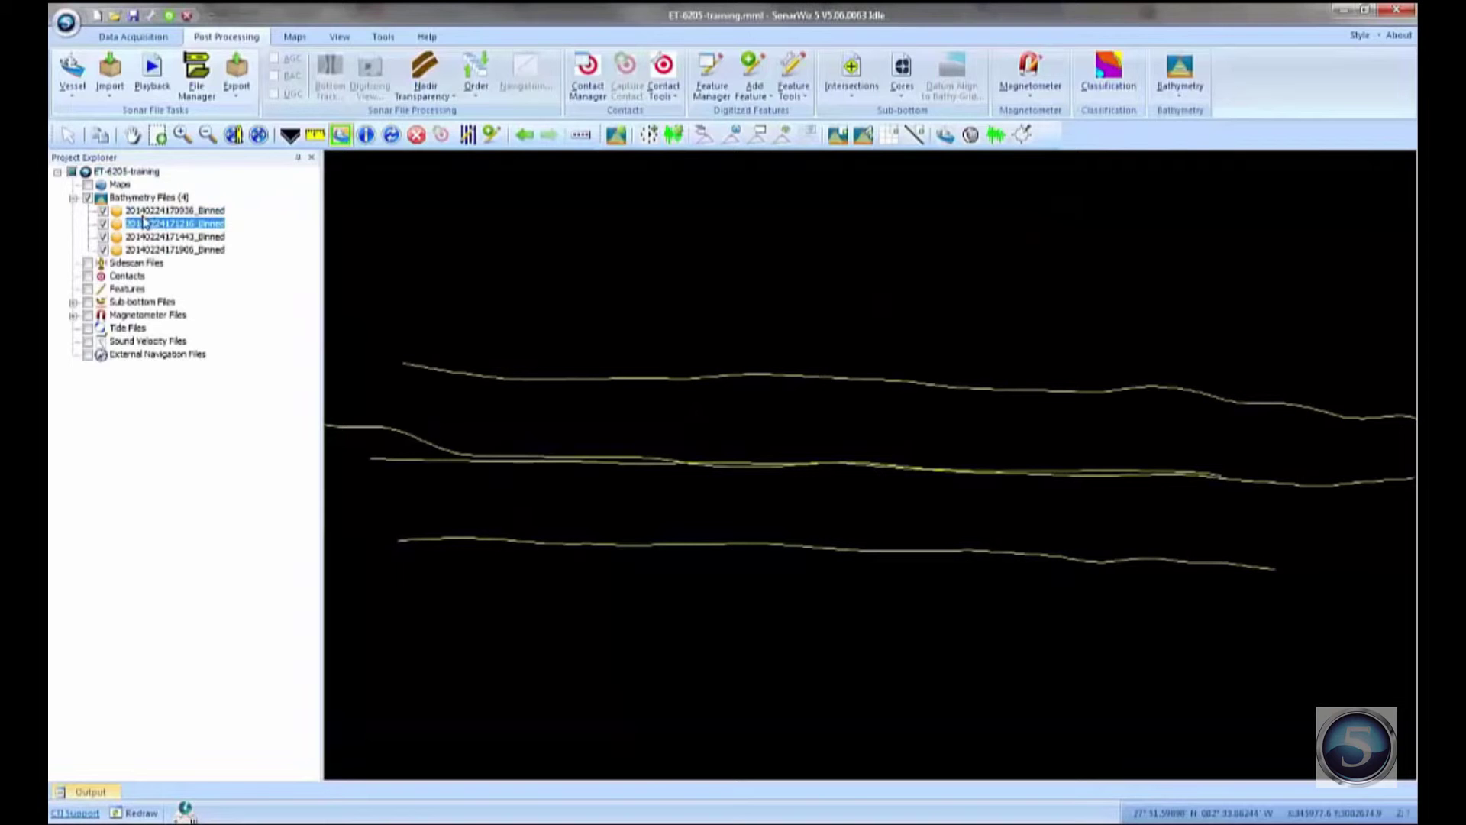
key("Up")
right_click(147, 221)
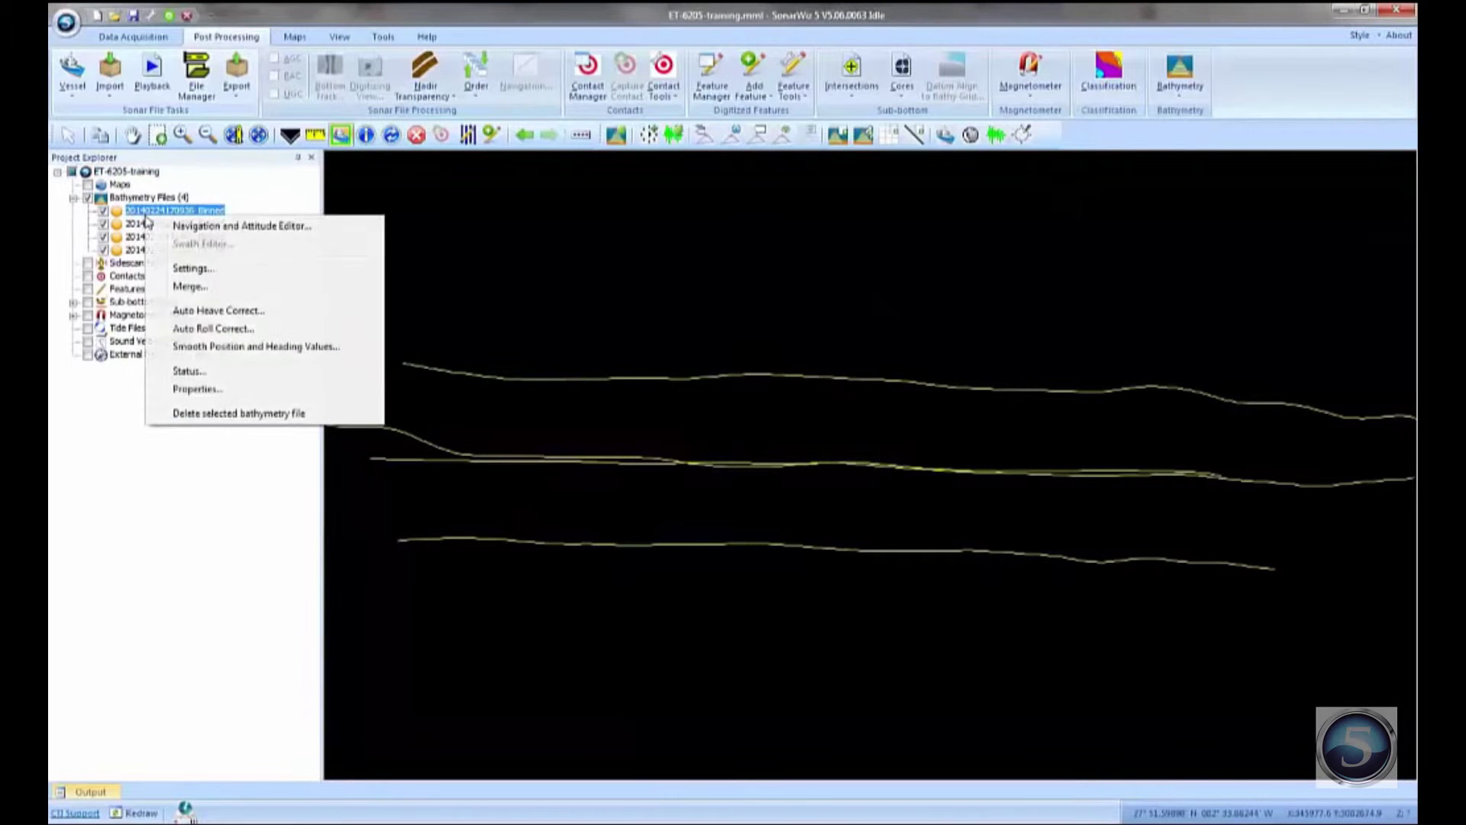
left_click(199, 390)
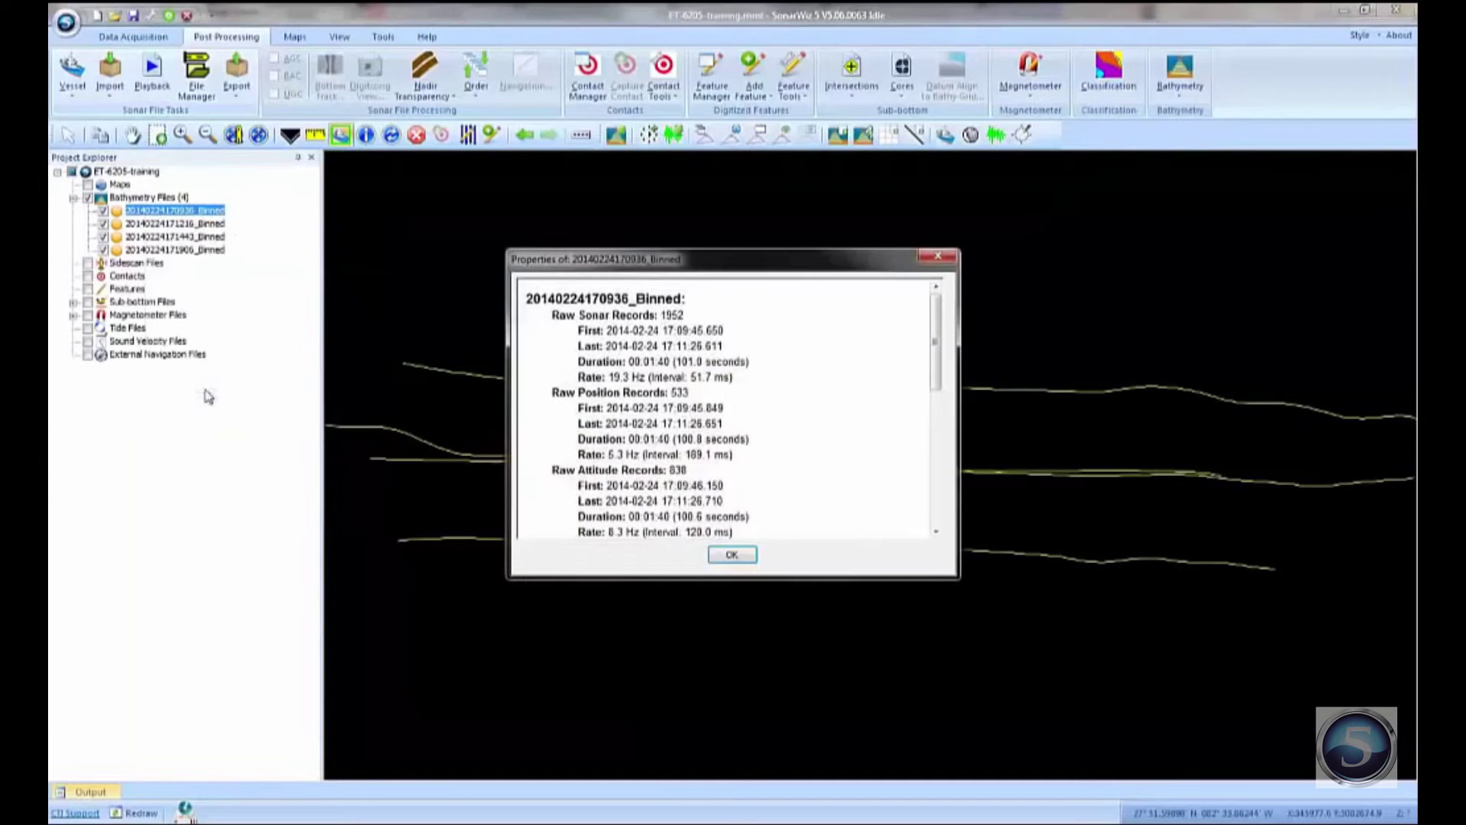
left_click(731, 556)
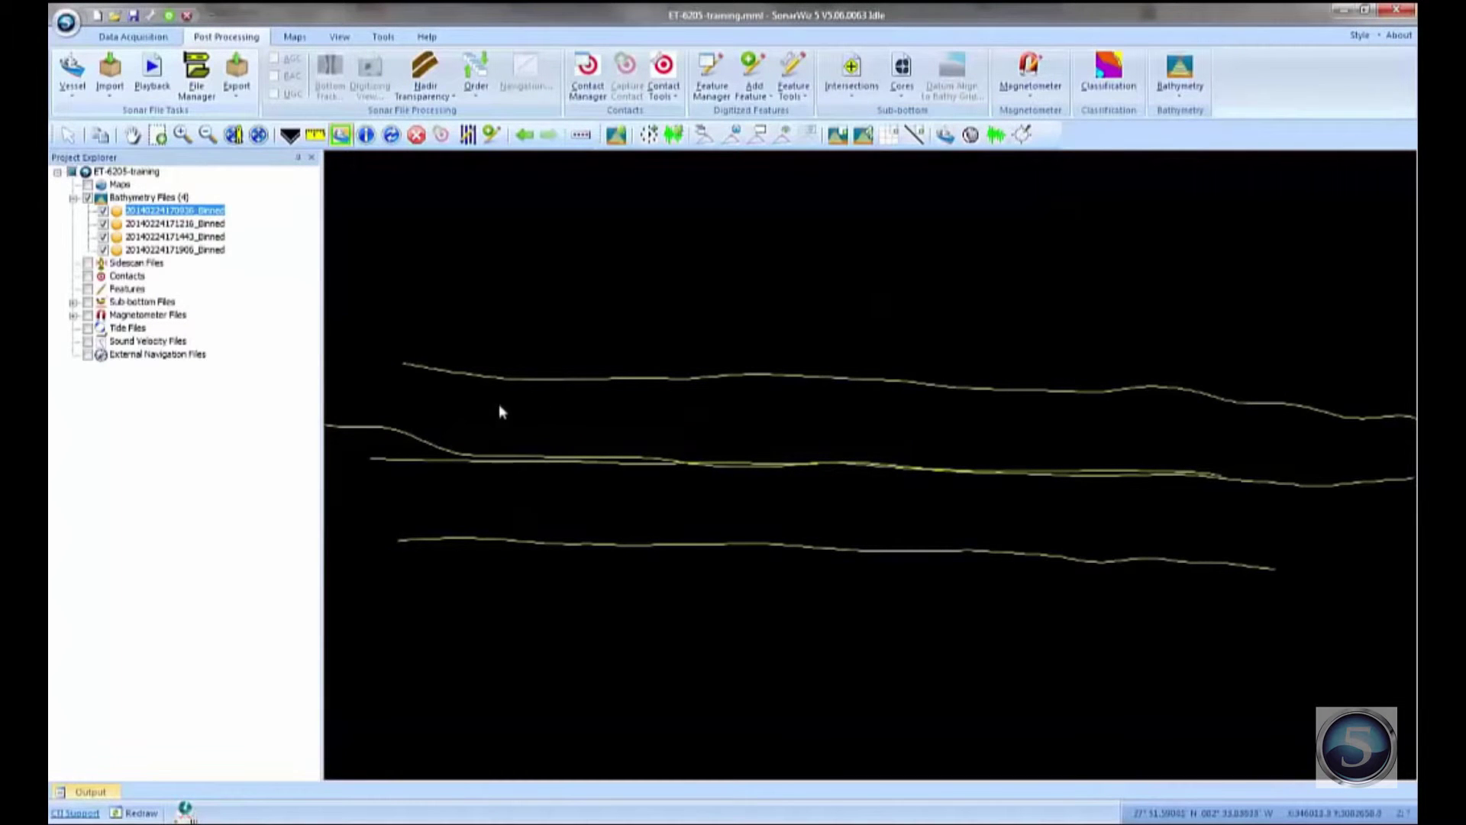
- Merge the four binned bathymetry files through the merge wizard
left_click(184, 249, "shift")
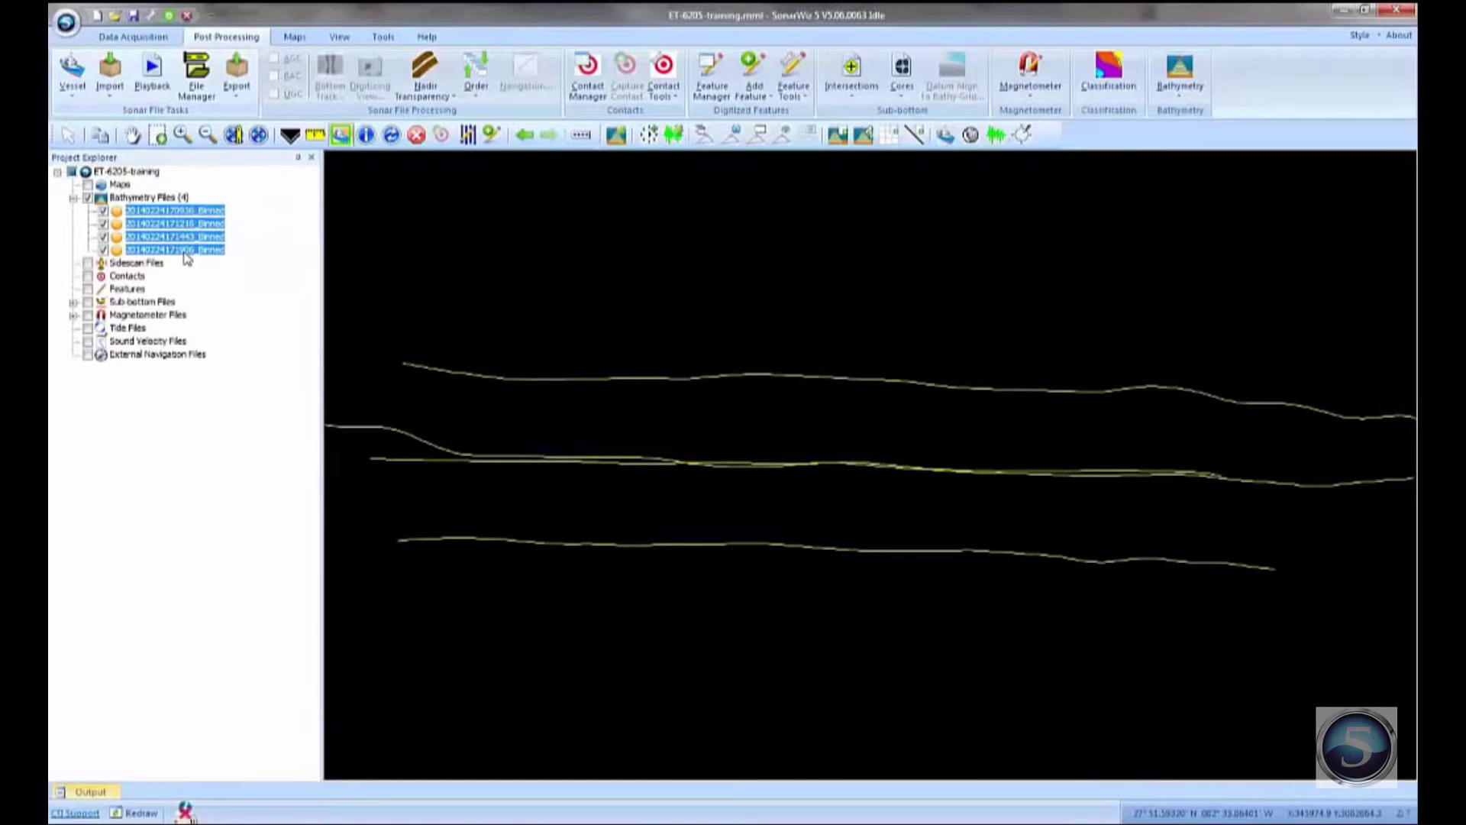
right_click(194, 244)
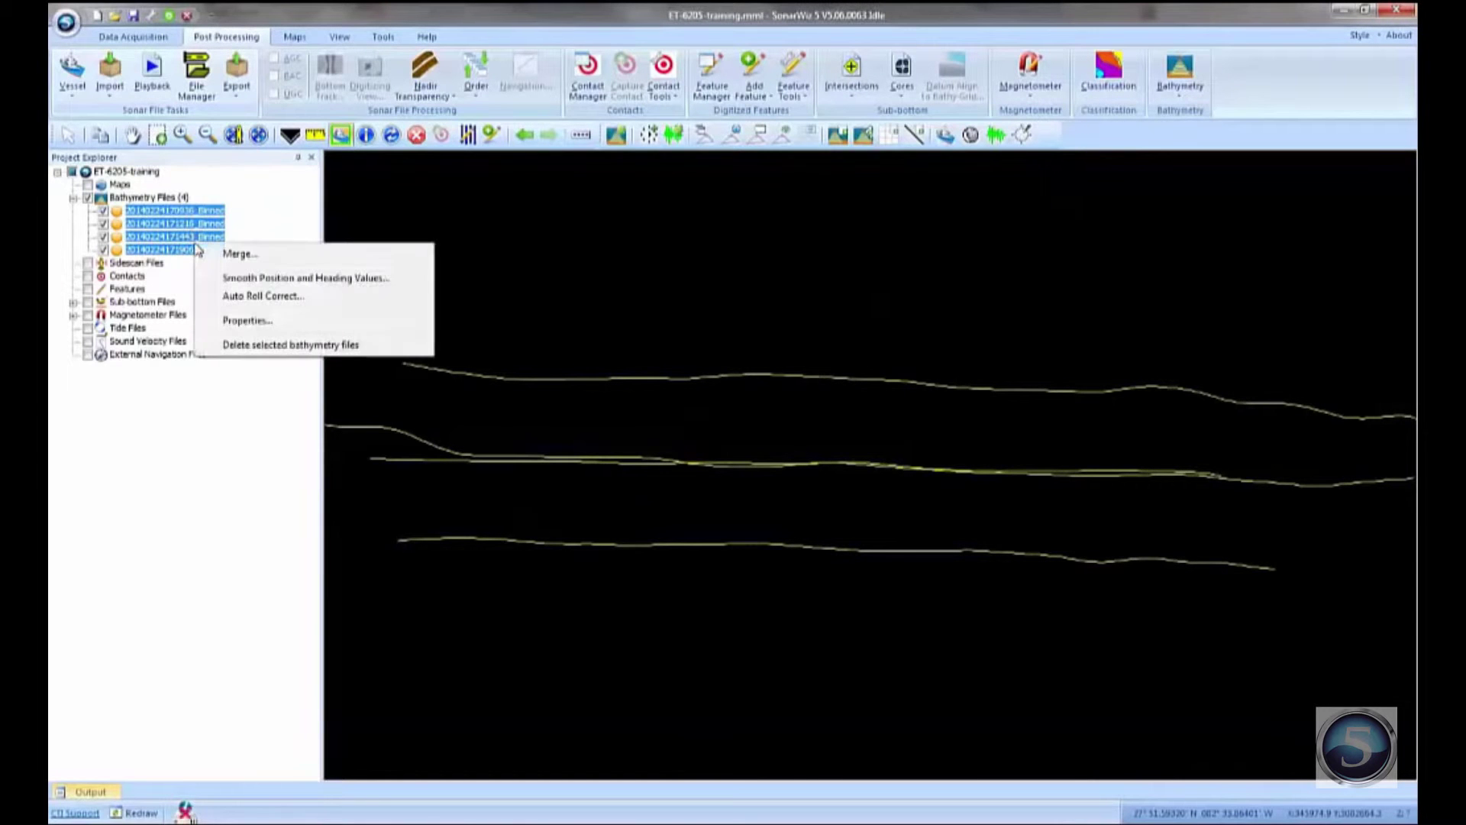
left_click(275, 260)
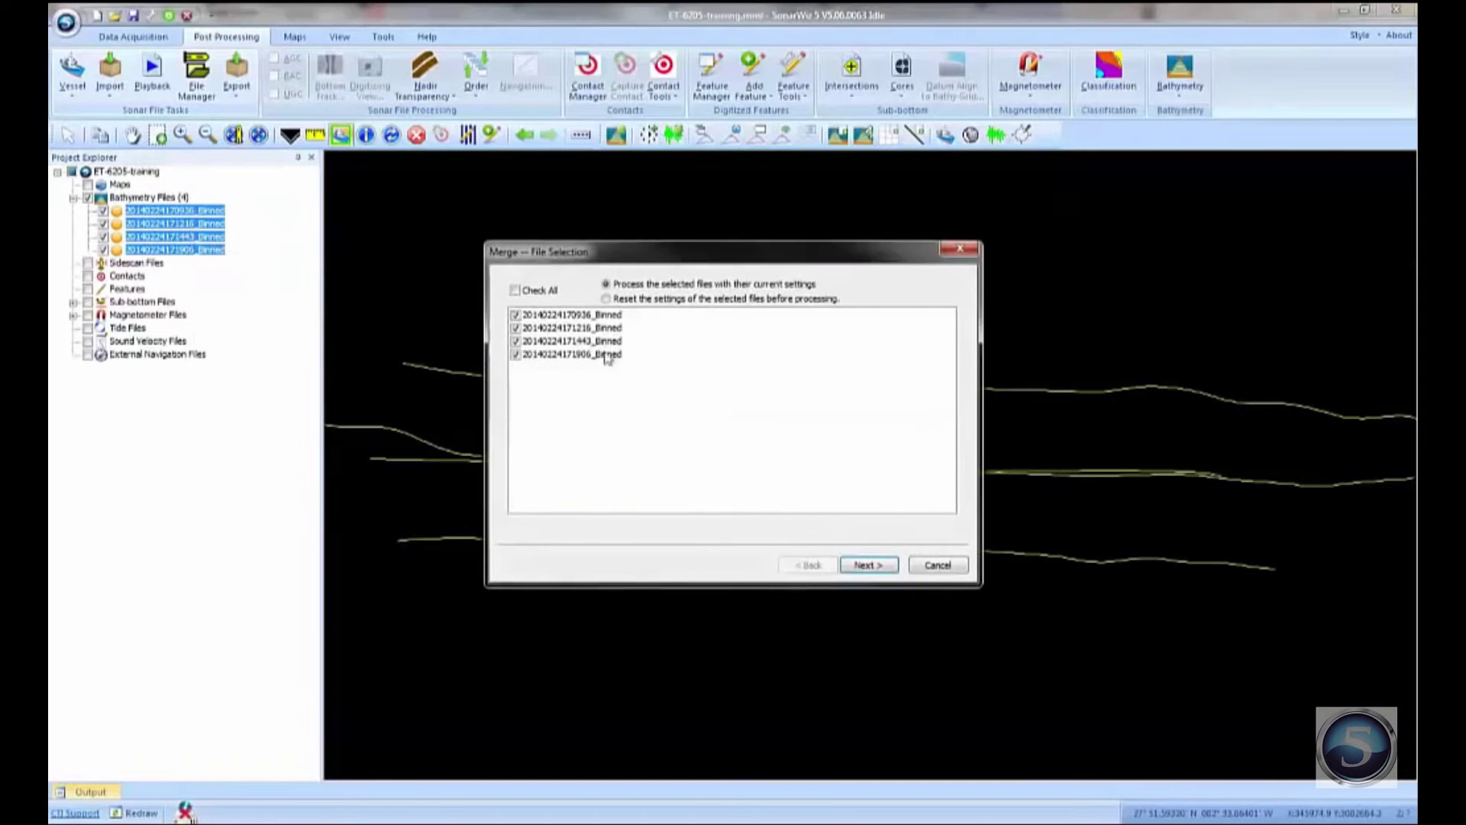
left_click(865, 562)
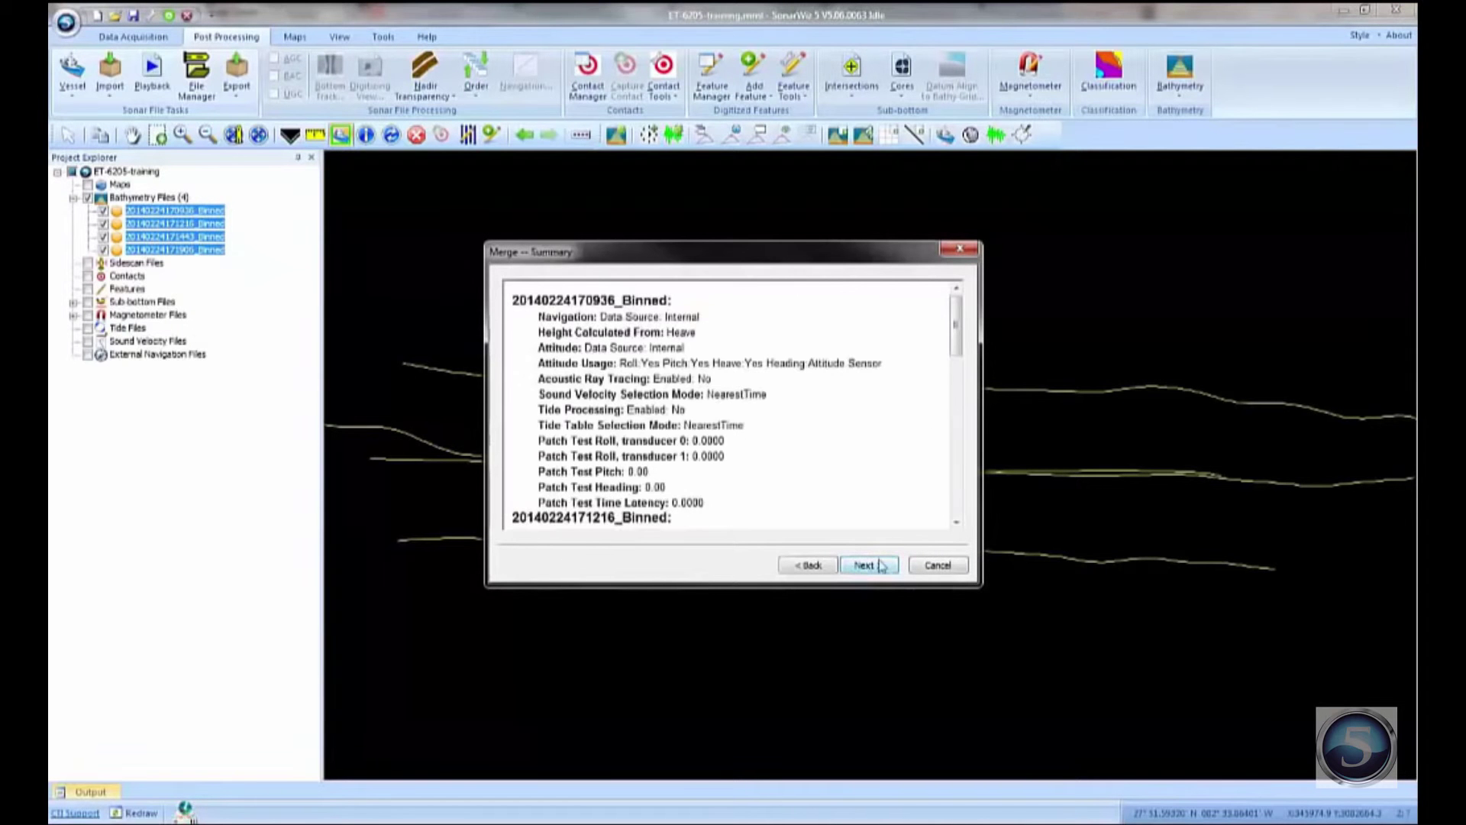
left_click(880, 565)
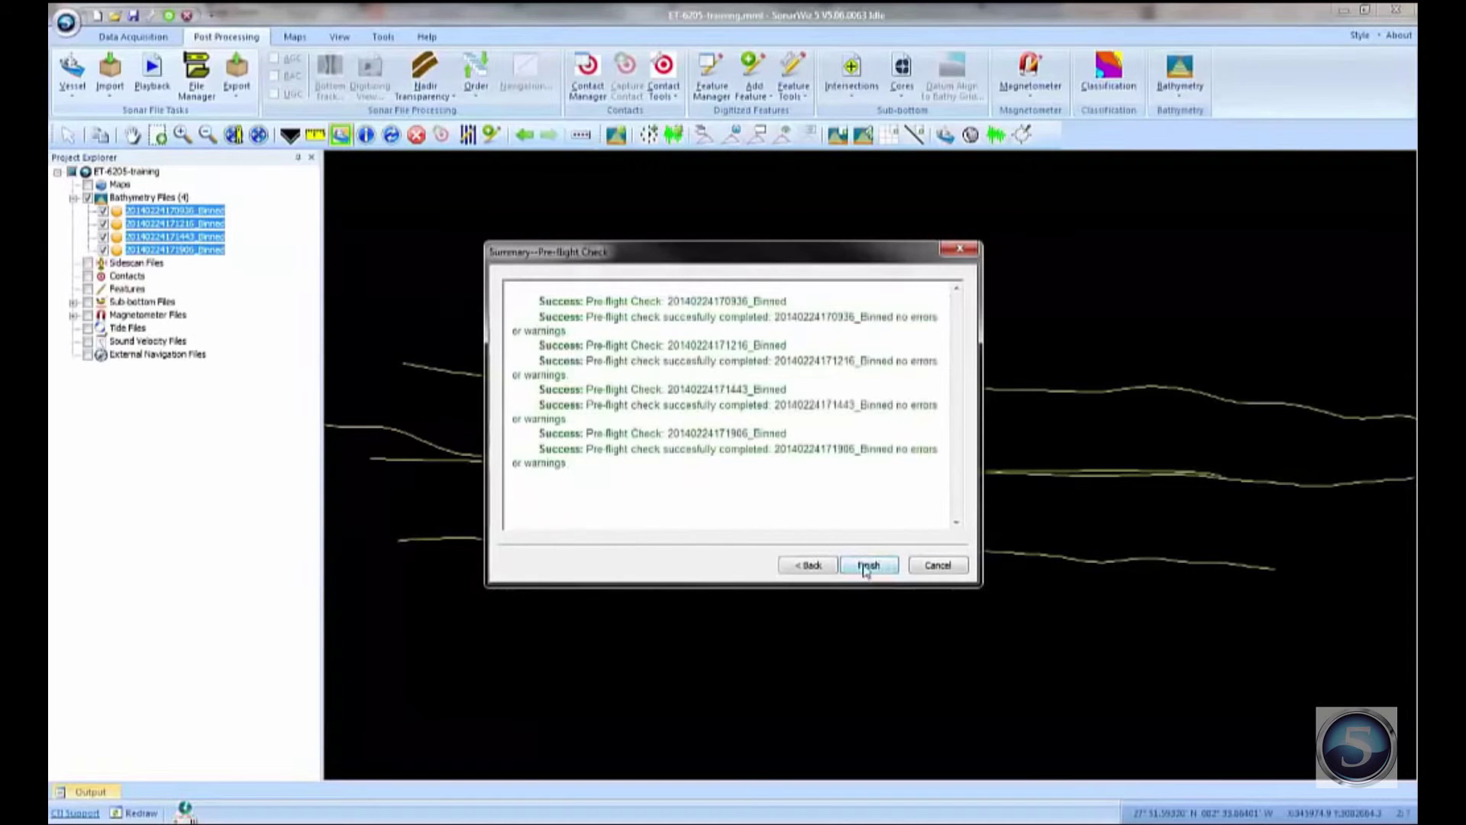
left_click(866, 567)
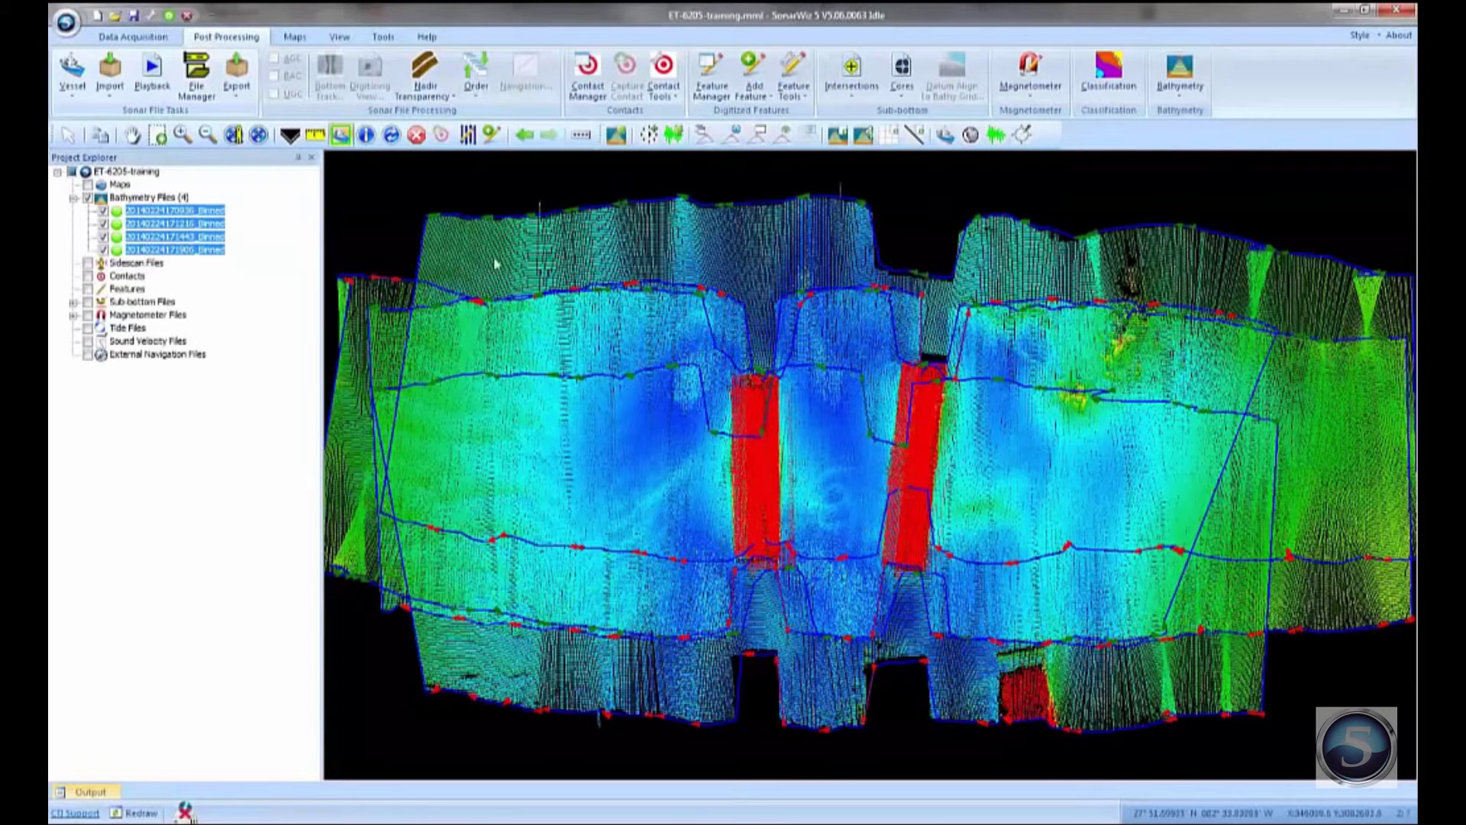
- Clear the file selection and zoom out to show the whole mosaic
left_click(385, 211)
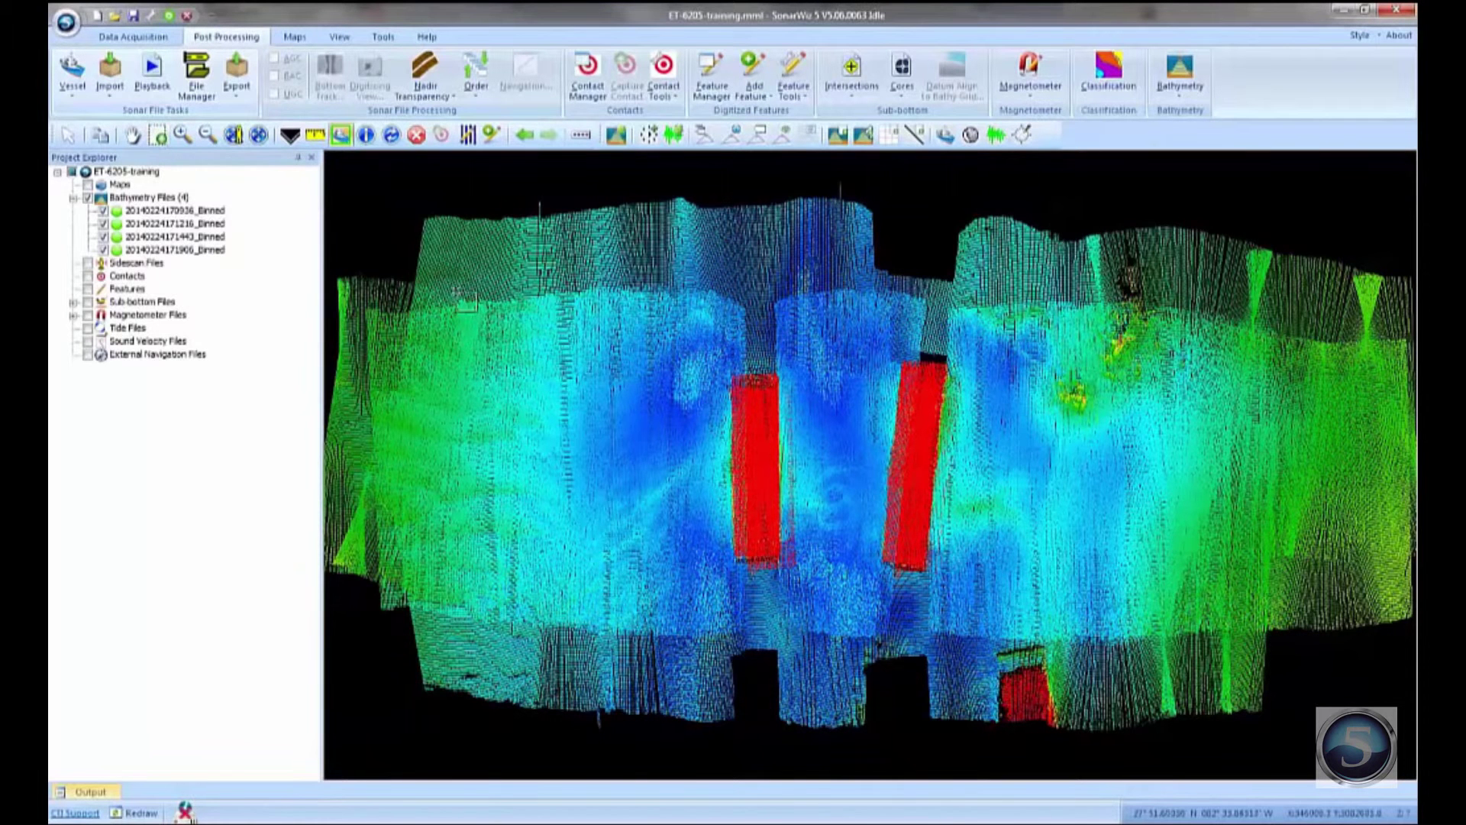
scroll(462, 299, "up", 5)
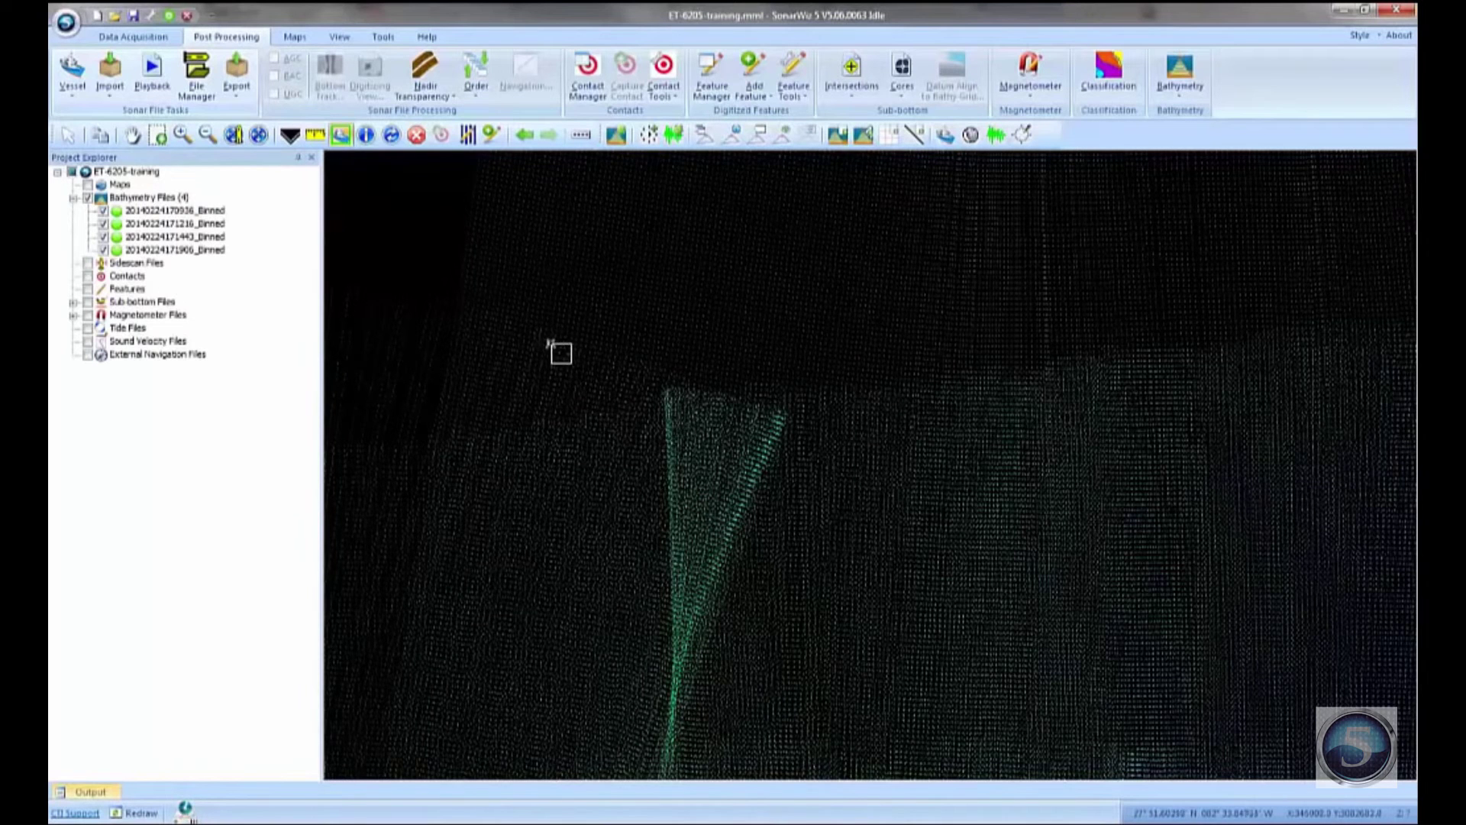
left_click(233, 135)
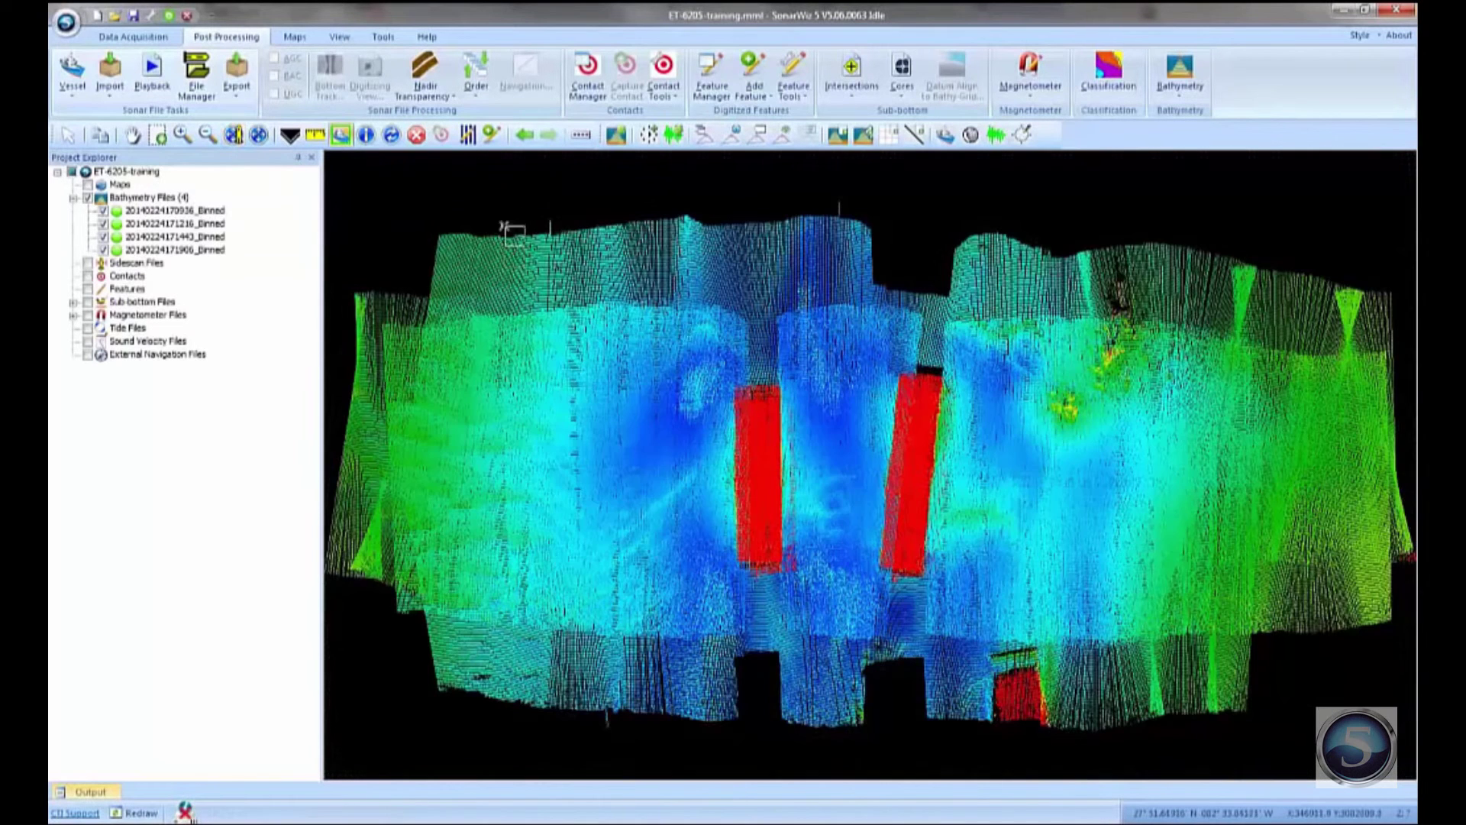
left_click(838, 136)
left_click_drag(346, 213, 626, 729)
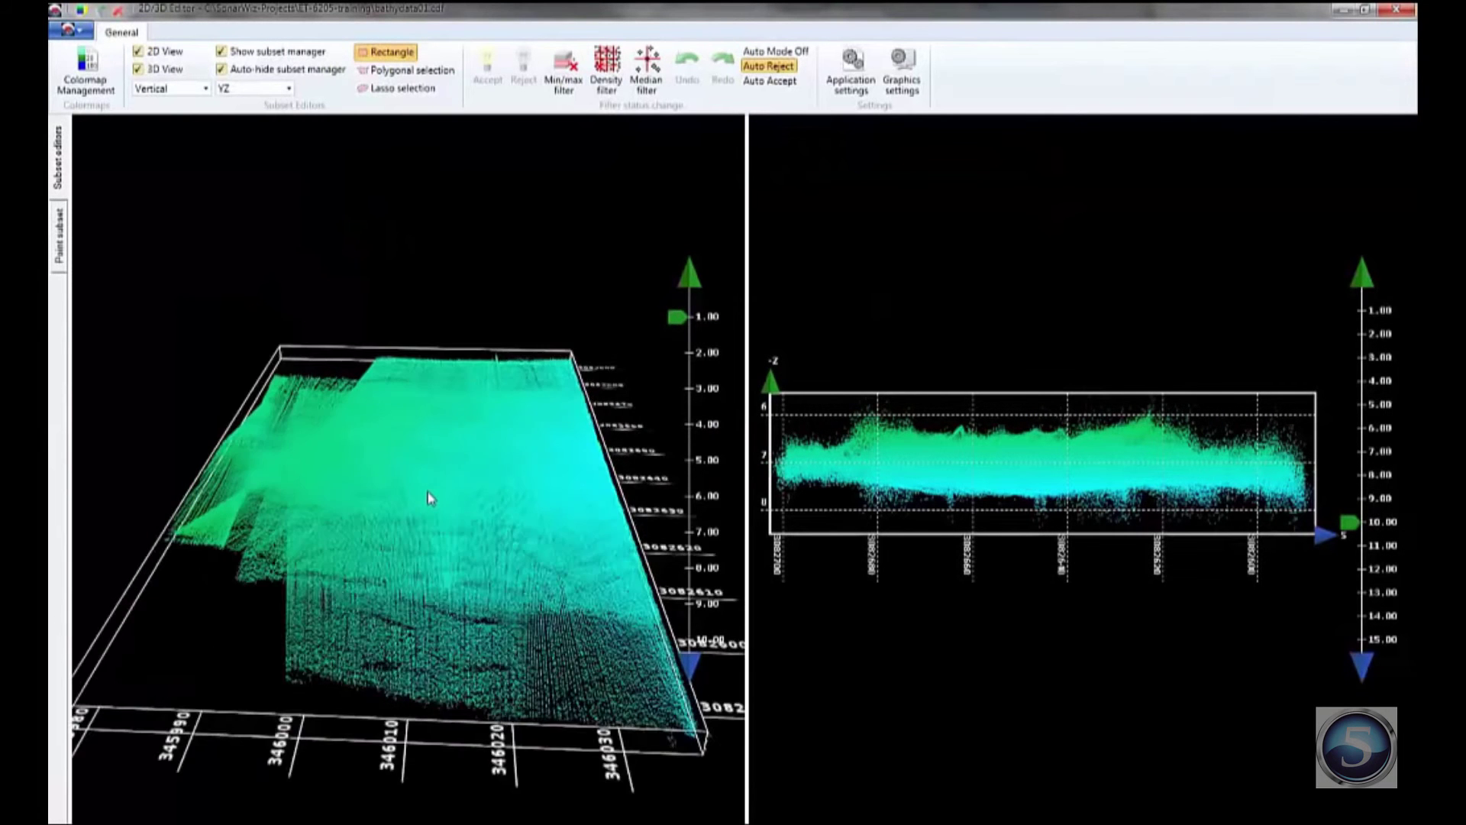
left_click_drag(235, 516, 675, 460)
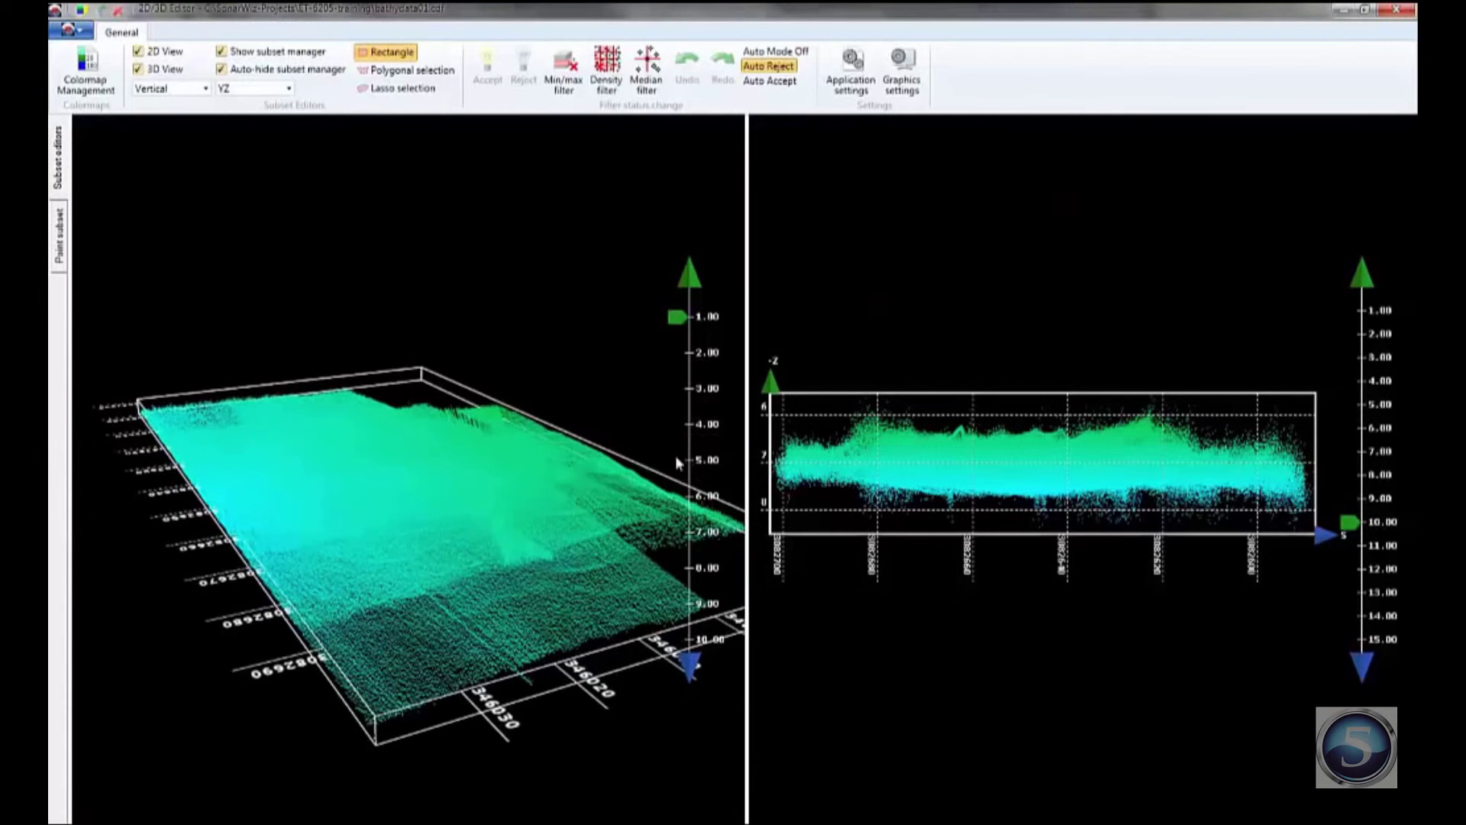
right_click(1084, 257)
left_click(1205, 281)
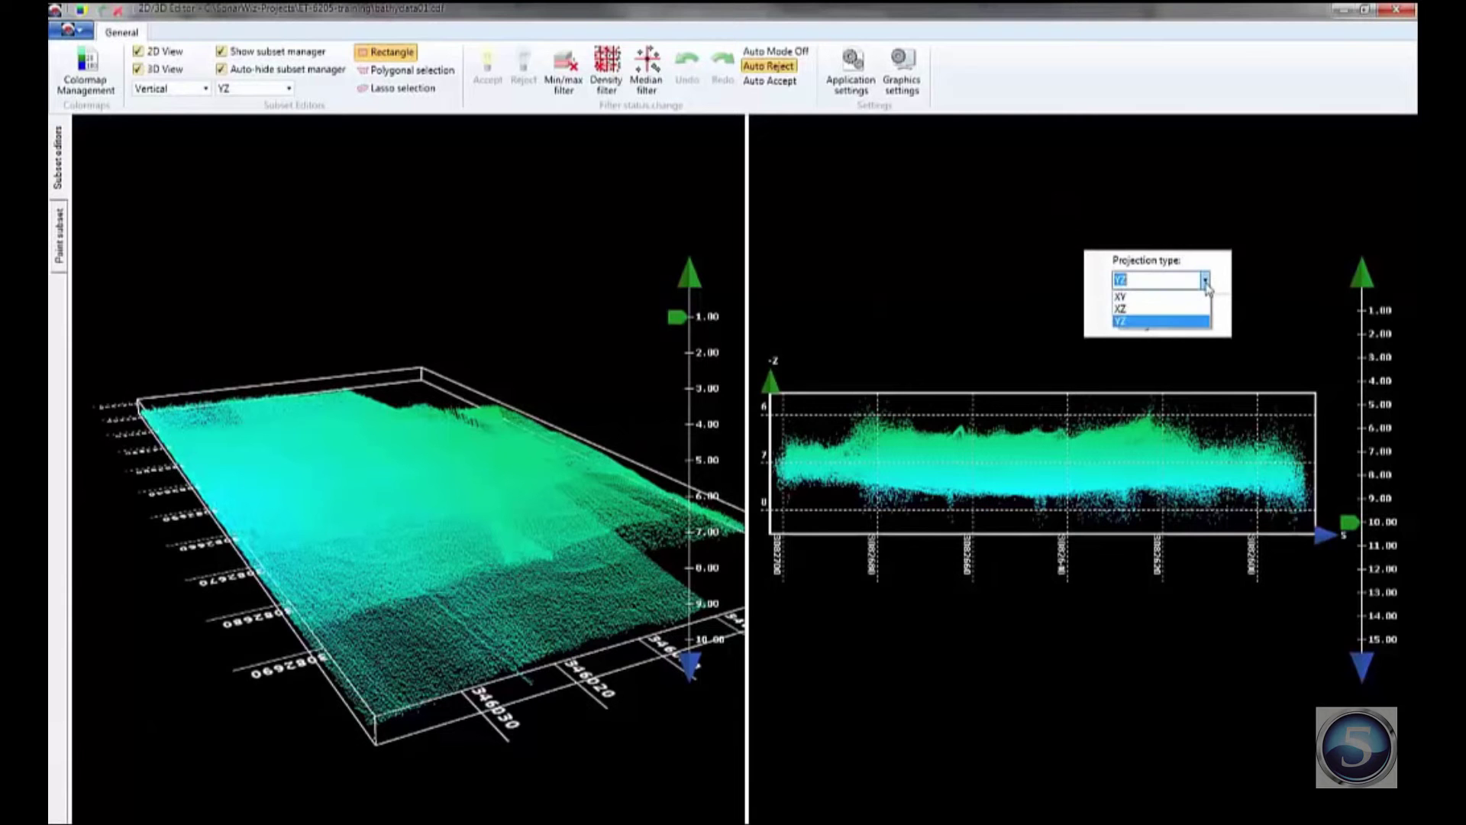
left_click(1197, 296)
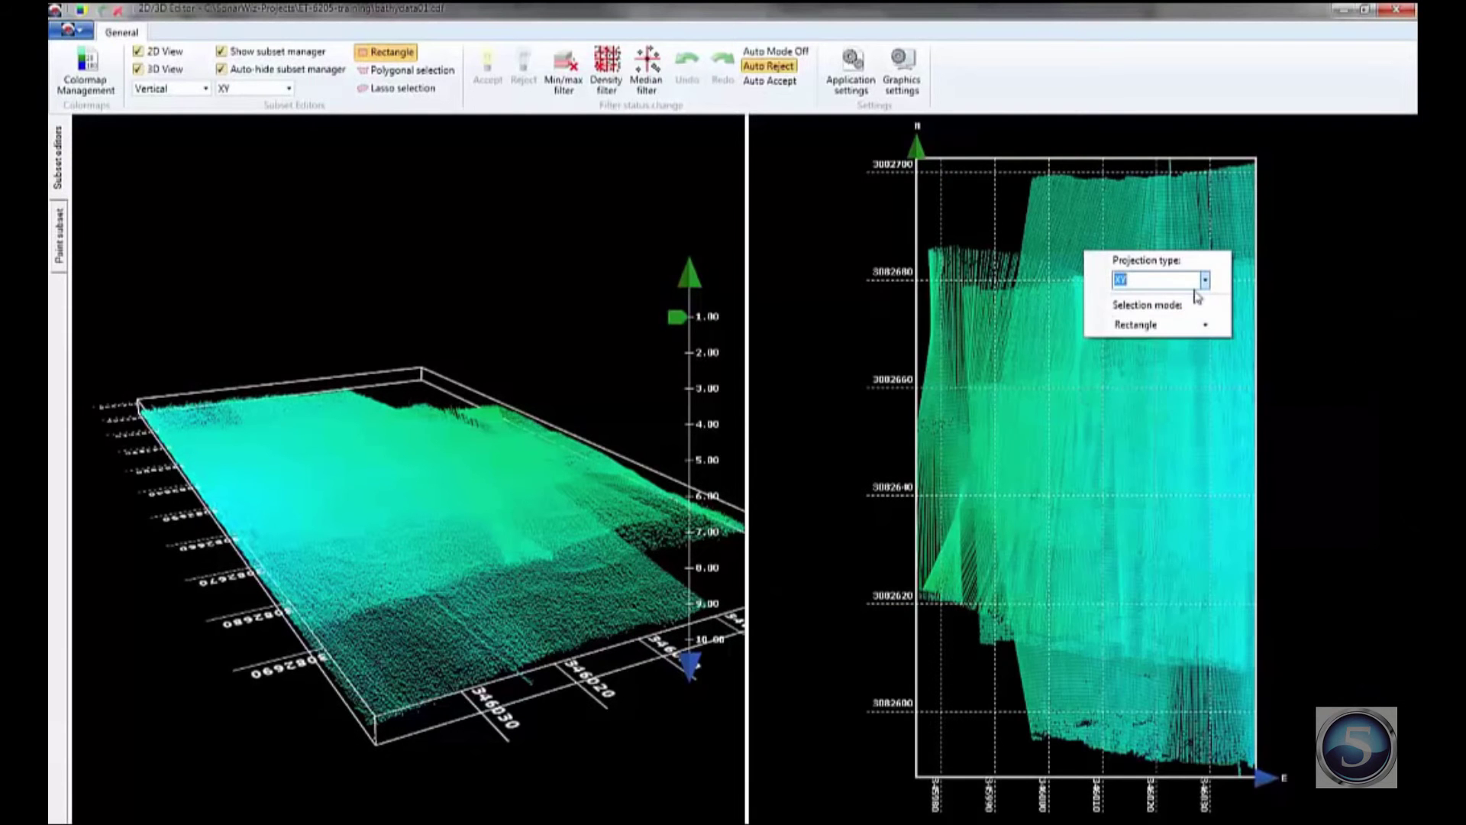
left_click(1205, 281)
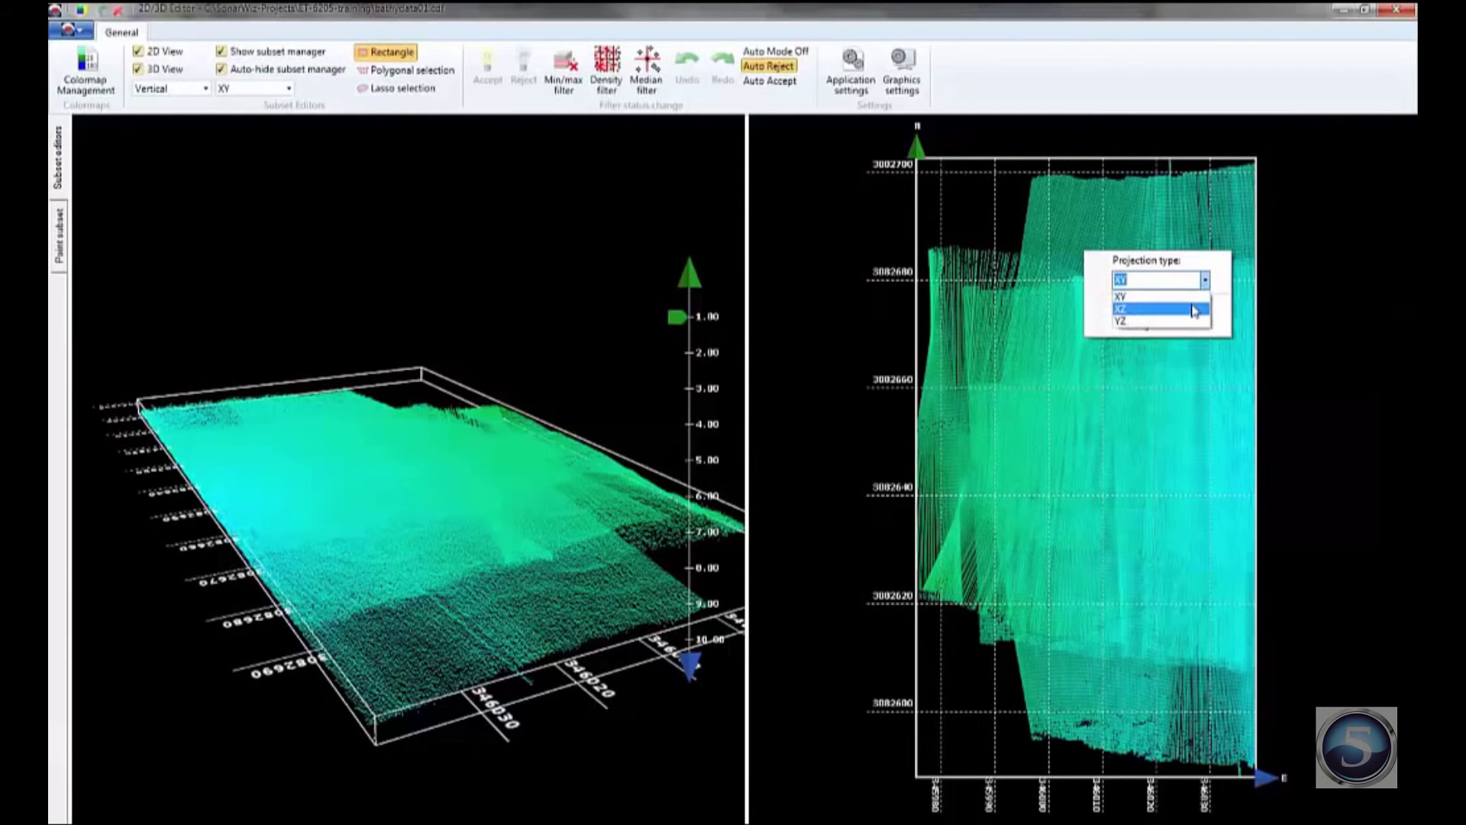
left_click(1199, 302)
left_click(1204, 281)
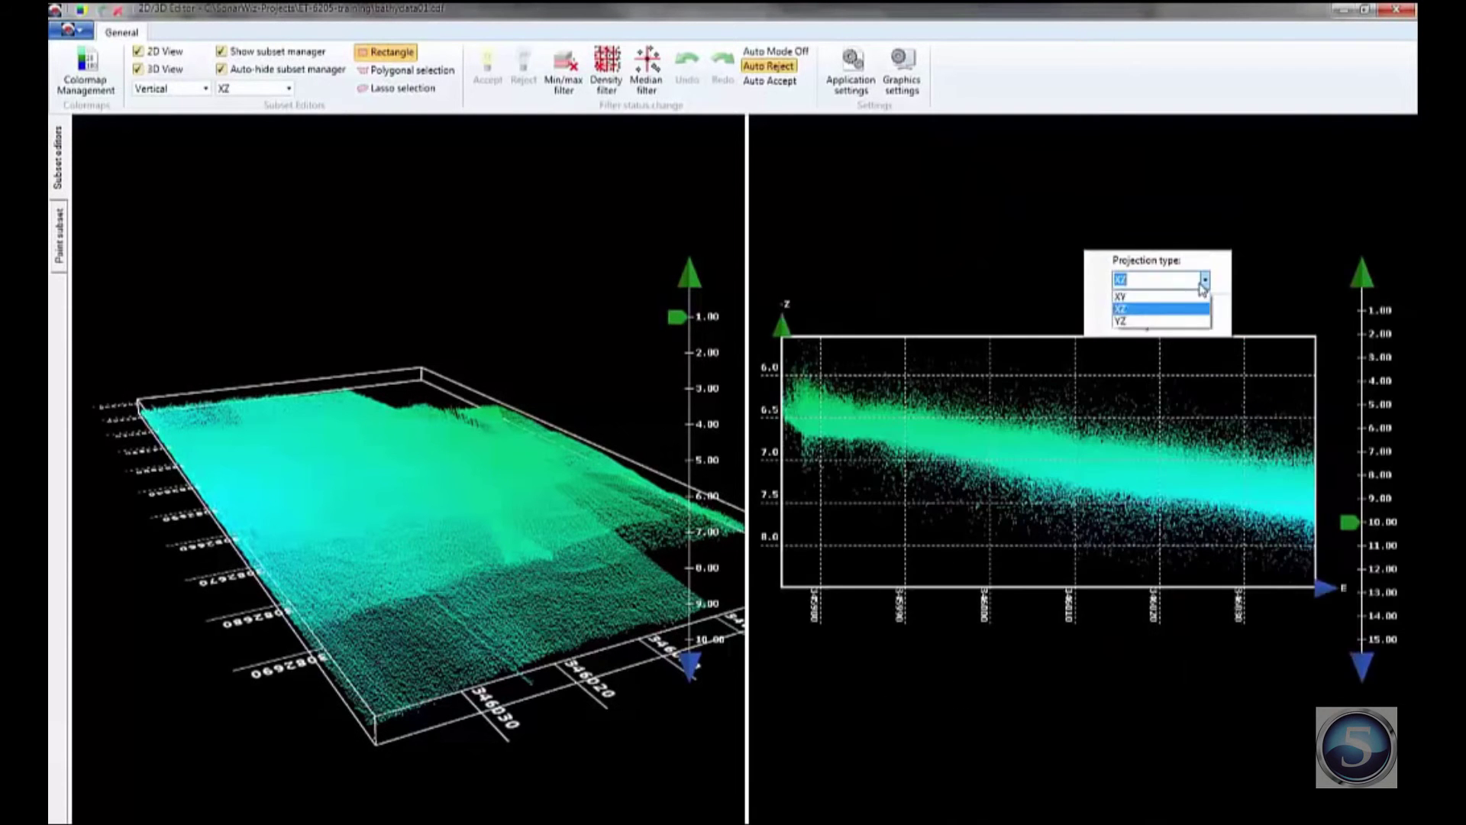
left_click(1189, 321)
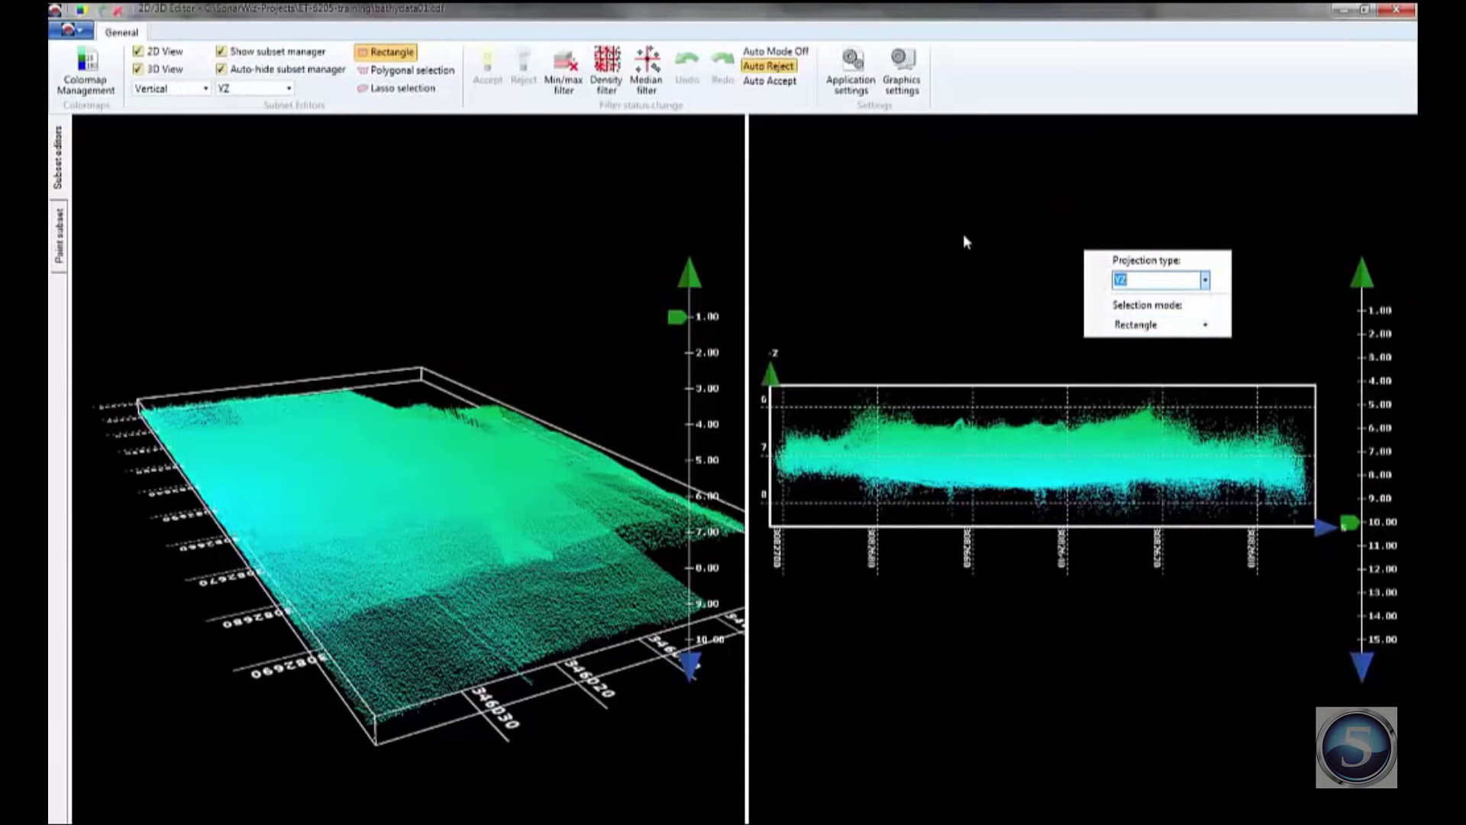
scroll(451, 451, "up", 6)
left_click_drag(461, 467, 412, 409)
left_click_drag(674, 330, 513, 448)
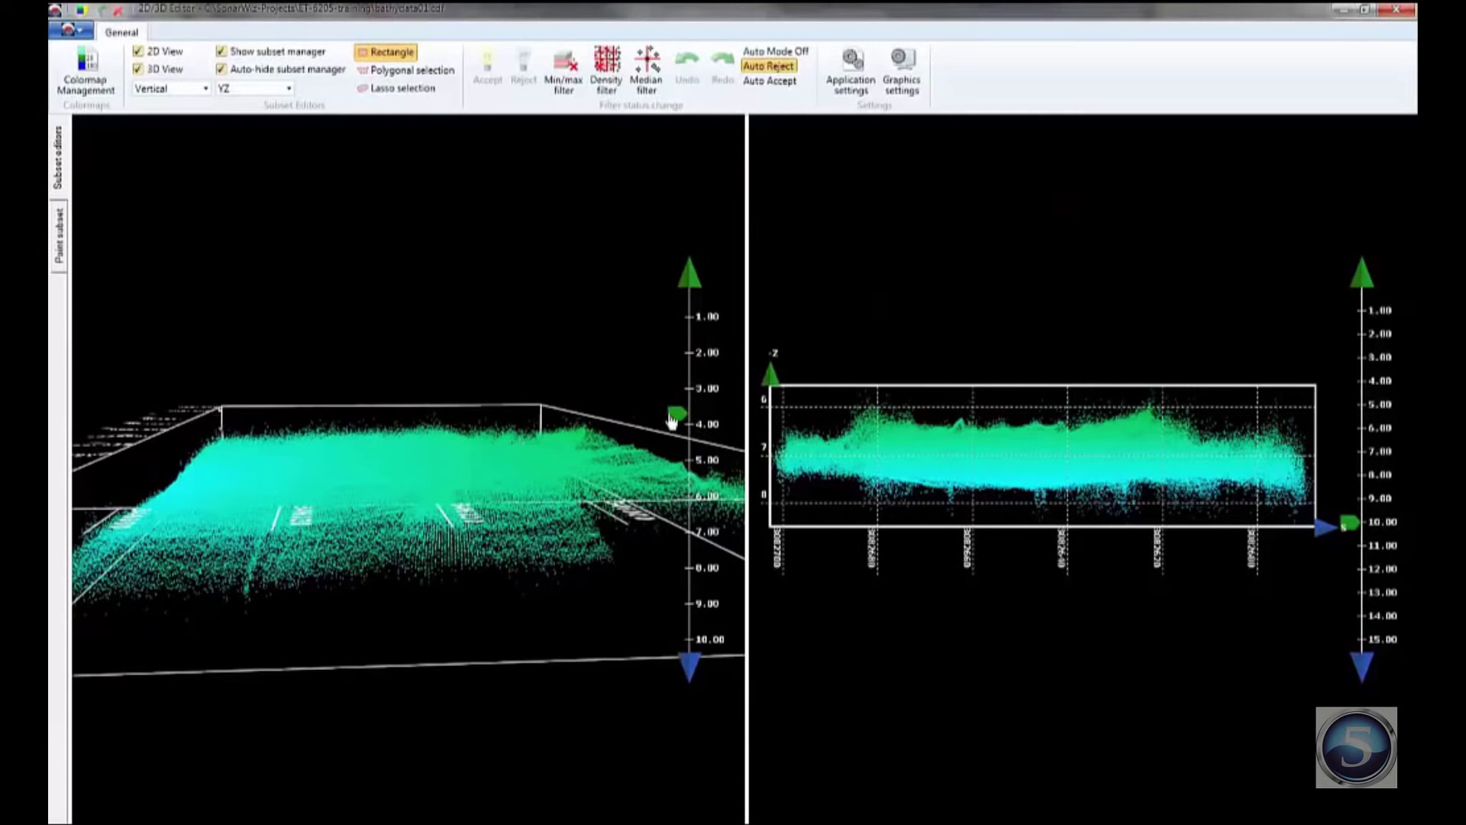
left_click_drag(671, 420, 667, 325)
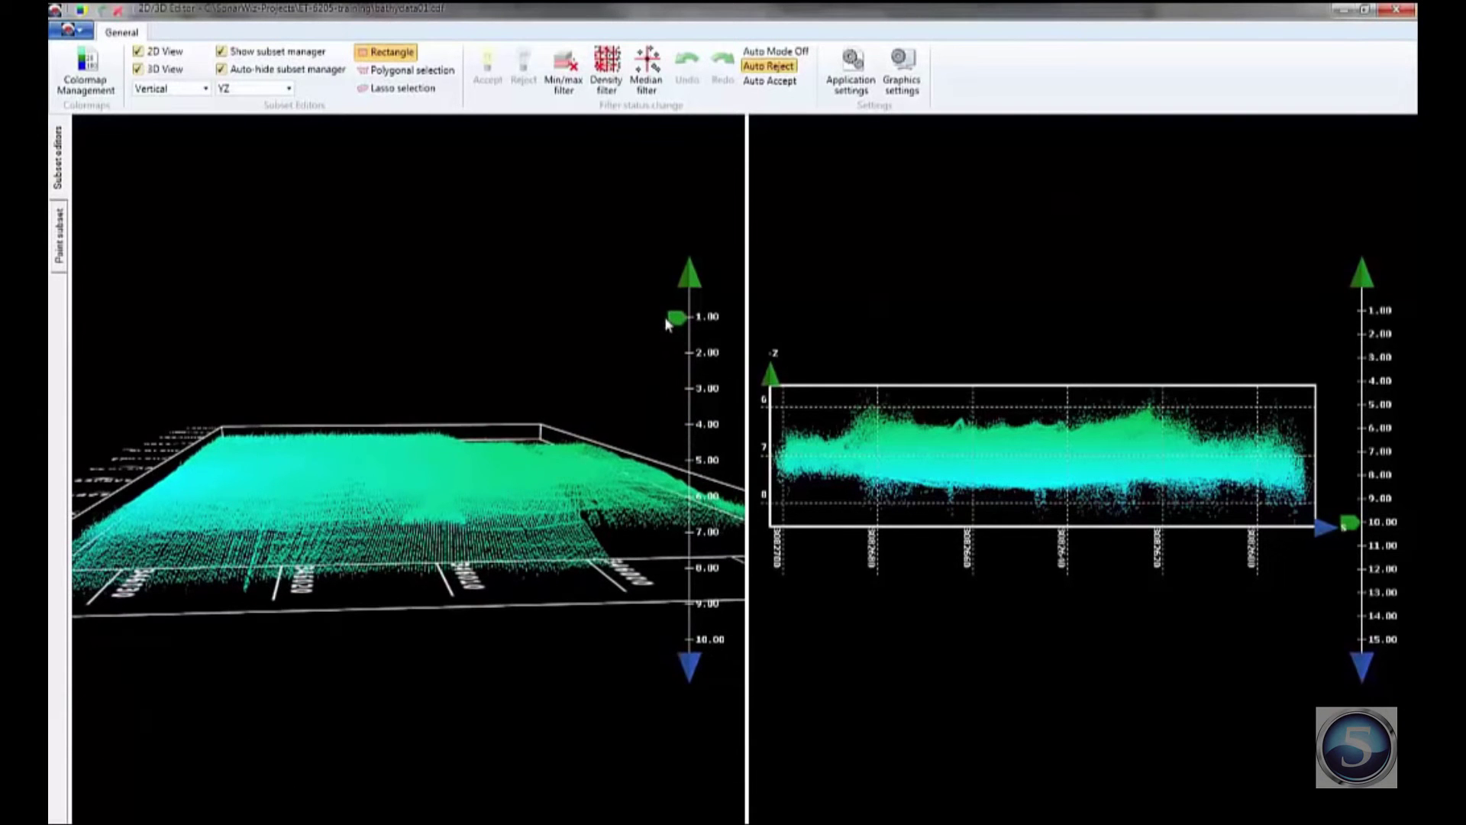
left_click(1340, 11)
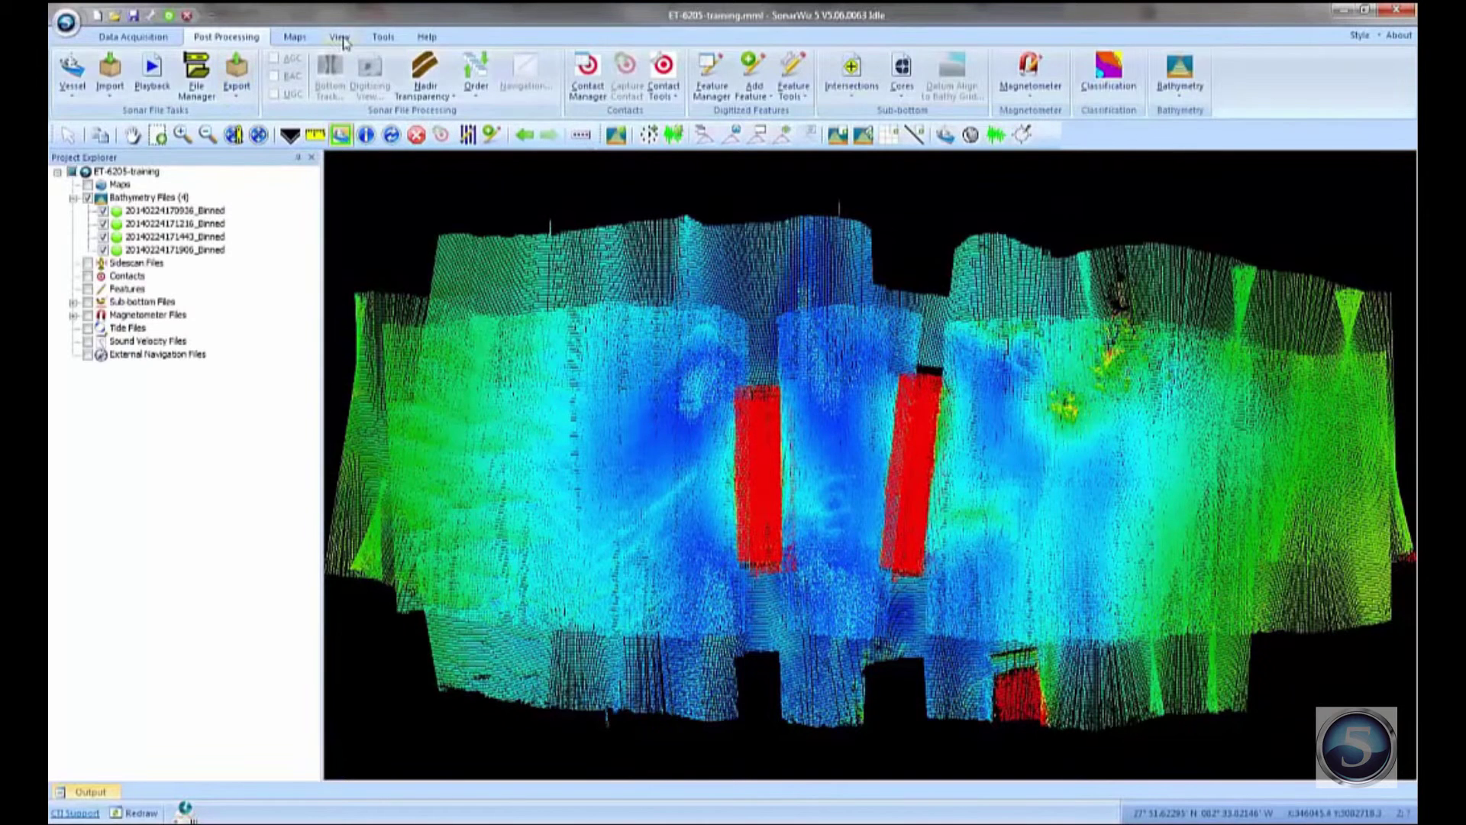
- Turn on Show Bathy Area Selections under Bathymetry Views
left_click(340, 37)
left_click(222, 82)
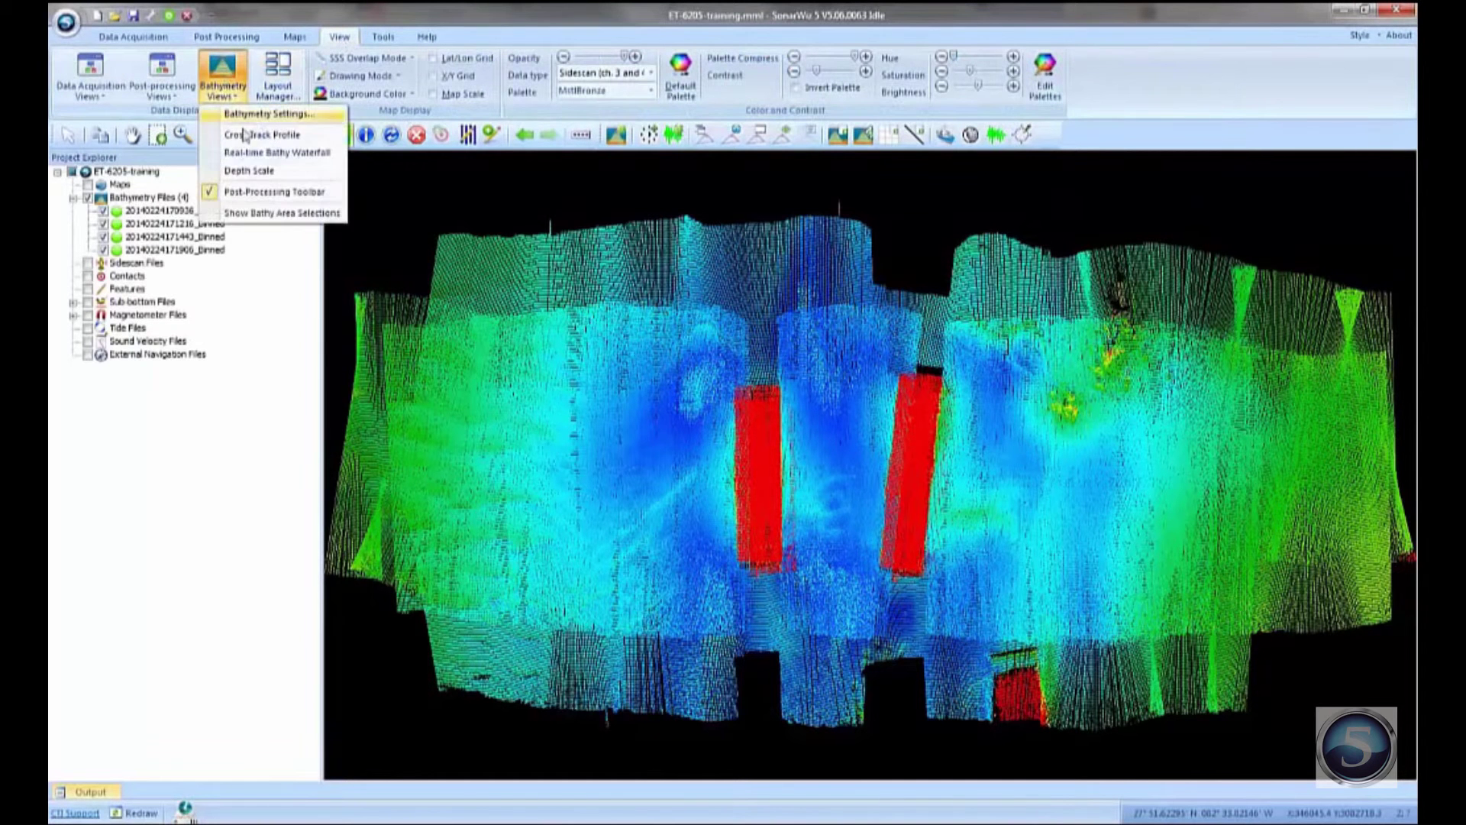
left_click(282, 212)
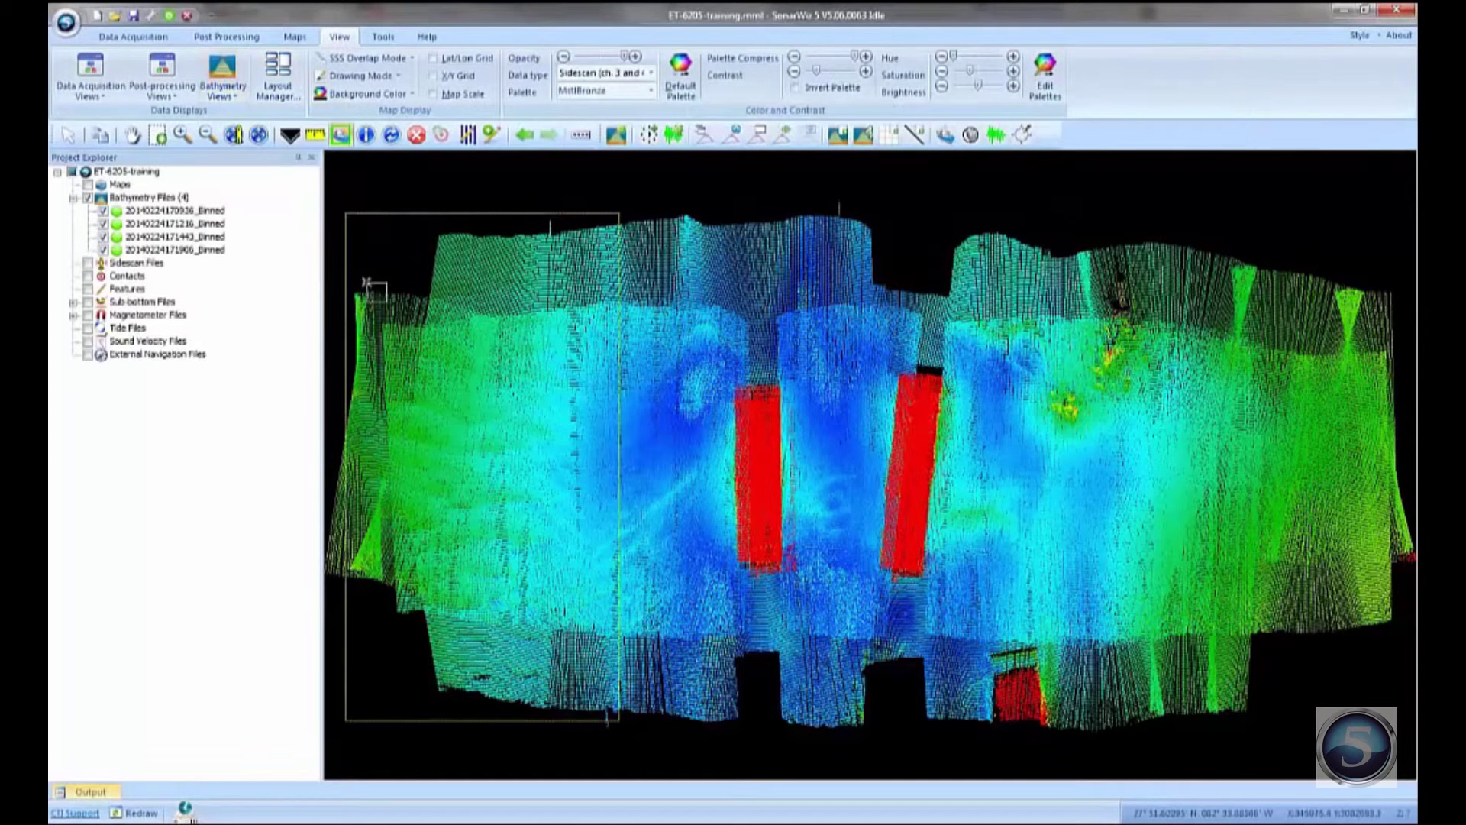
- Draw an edit polygon enclosing both red objects in the central area and load its points
left_click(863, 135)
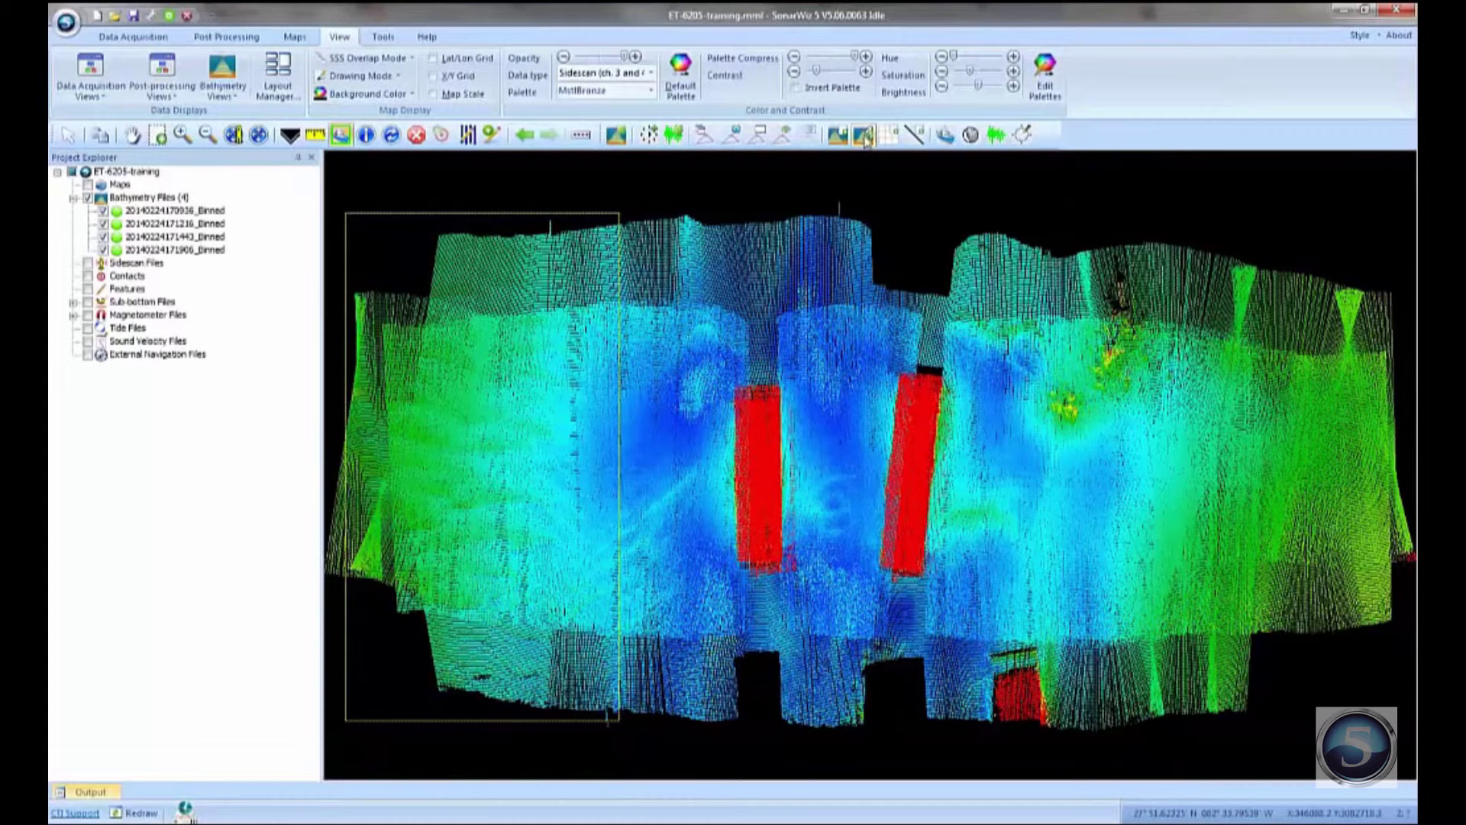
left_click(611, 197)
left_click(579, 736)
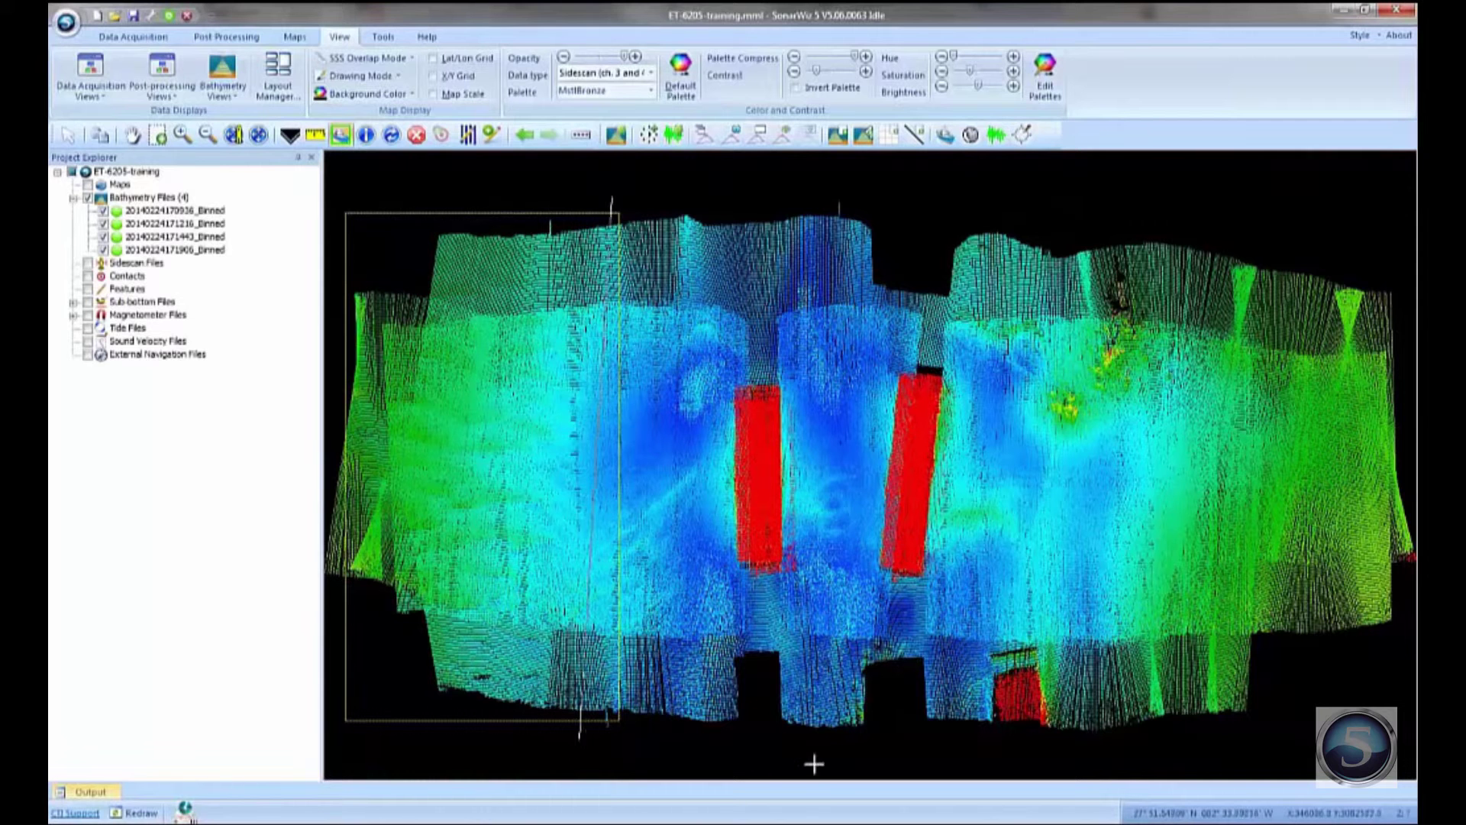
left_click(870, 757)
left_click(985, 733)
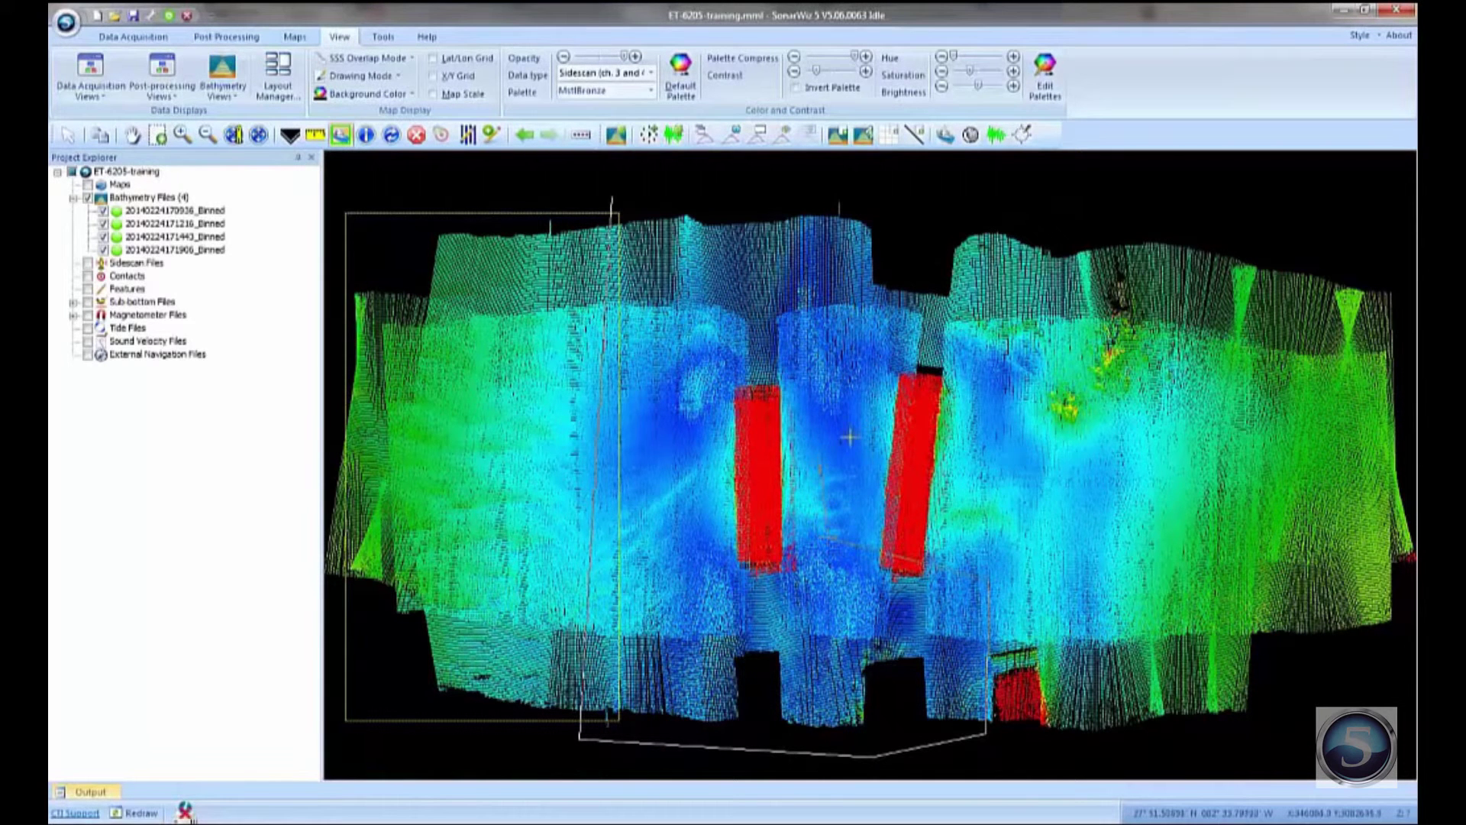
left_click(965, 187)
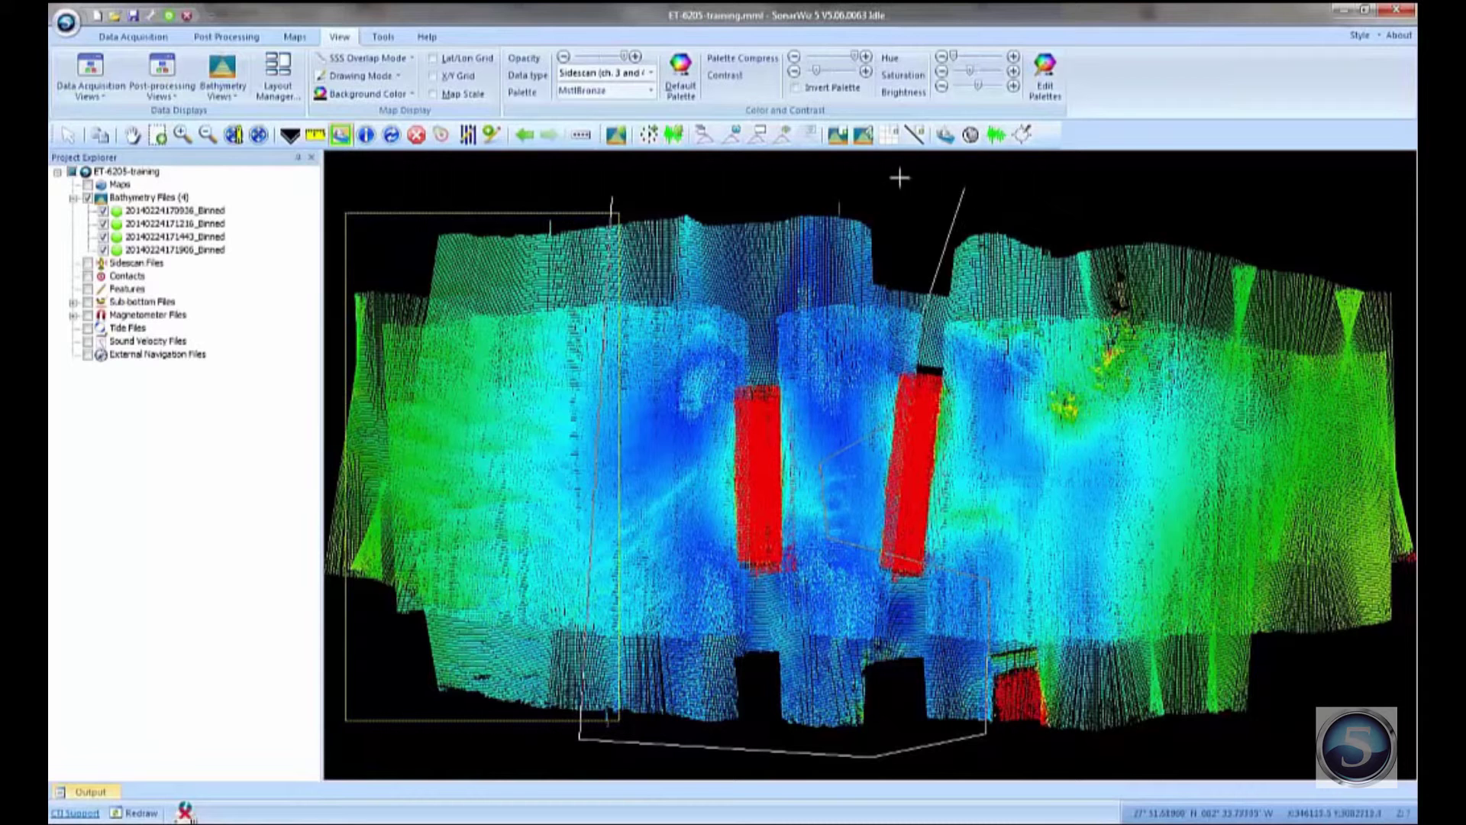
double_click(691, 191)
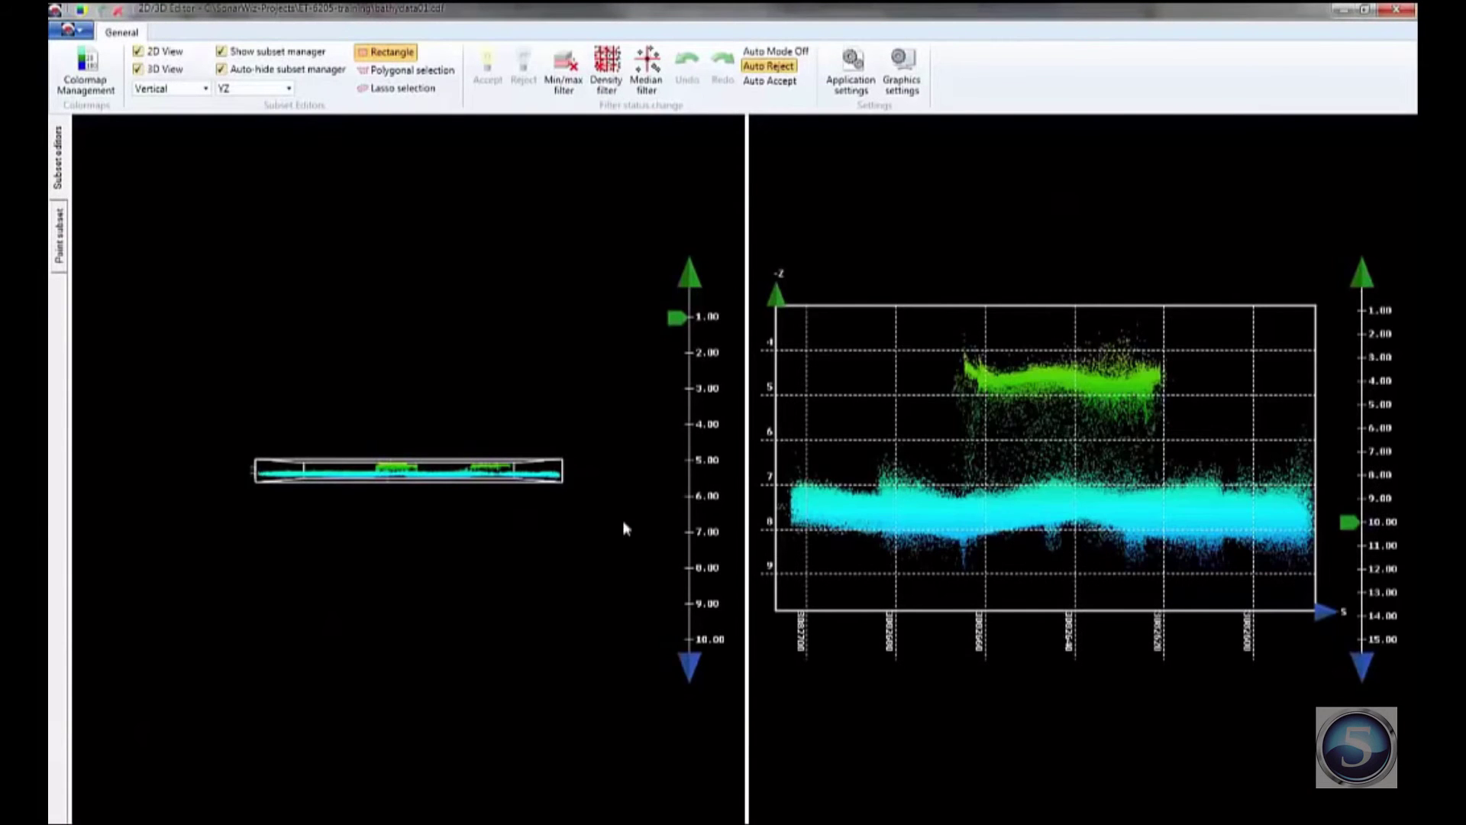
- Reject the stray depth-point cluster above the seabed, comparing before and after with undo/redo
left_click_drag(622, 520, 397, 645)
scroll(398, 634, "up", 5)
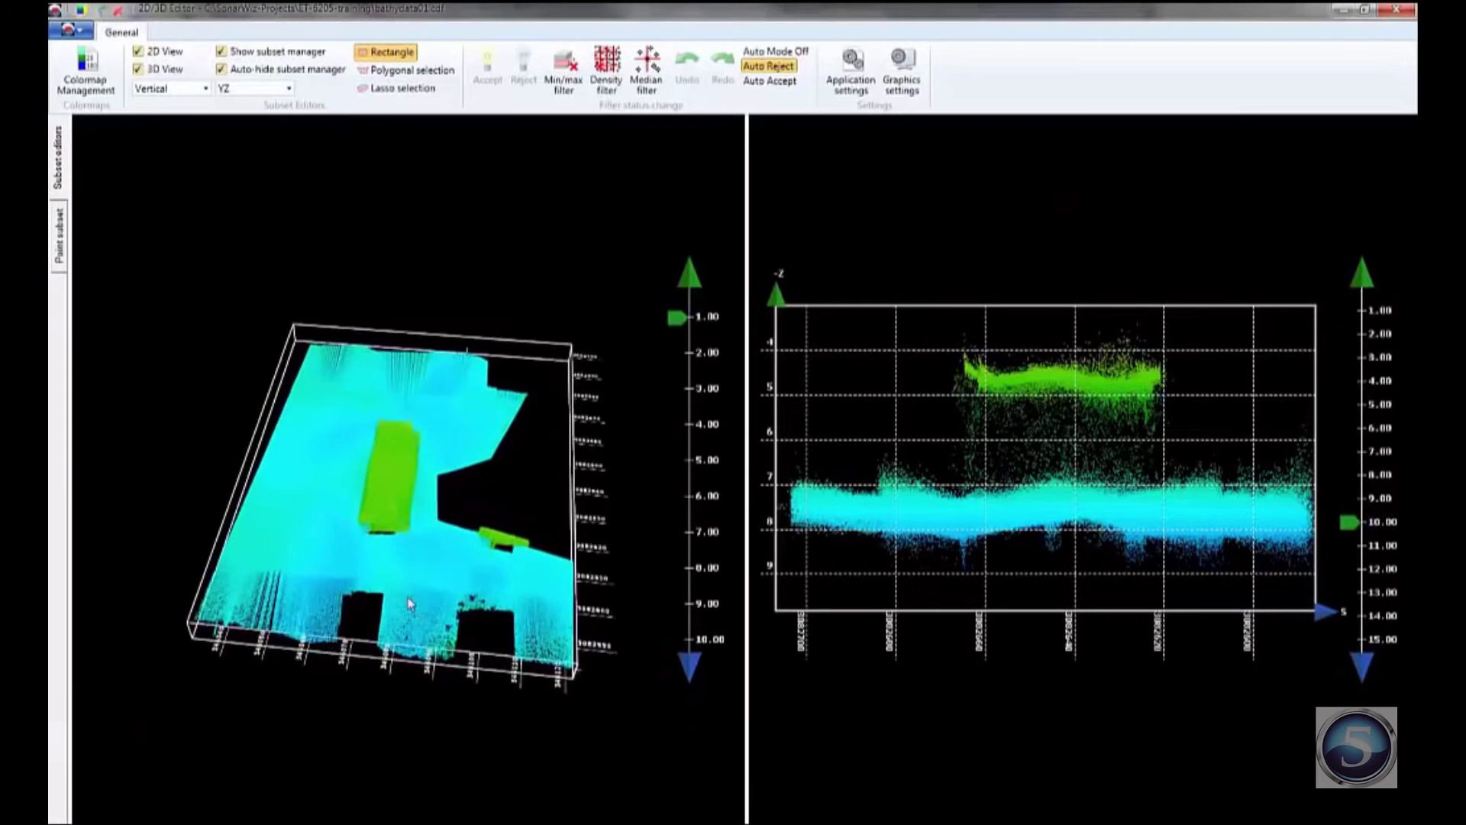
mouse_move(398, 593)
left_mouse_down()
mouse_move(382, 468)
mouse_move(537, 539)
mouse_move(593, 589)
mouse_move(566, 491)
mouse_move(731, 348)
mouse_move(672, 365)
left_mouse_up()
mouse_move(534, 458)
left_mouse_down()
mouse_move(504, 481)
mouse_move(451, 415)
mouse_move(547, 456)
mouse_move(437, 416)
mouse_move(539, 467)
left_mouse_up()
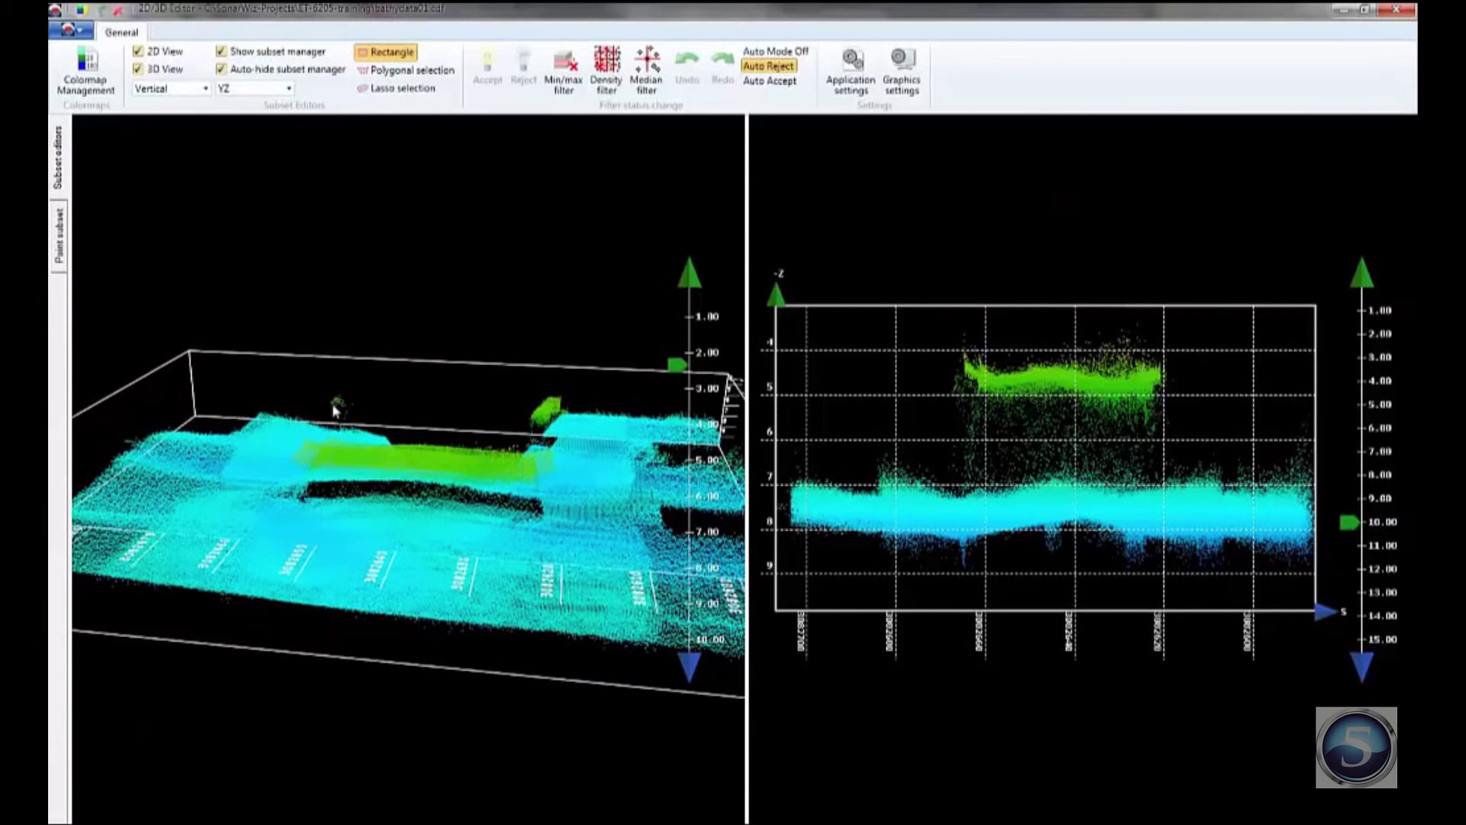
left_click_drag(342, 396, 342, 424)
scroll(345, 428, "up", 3)
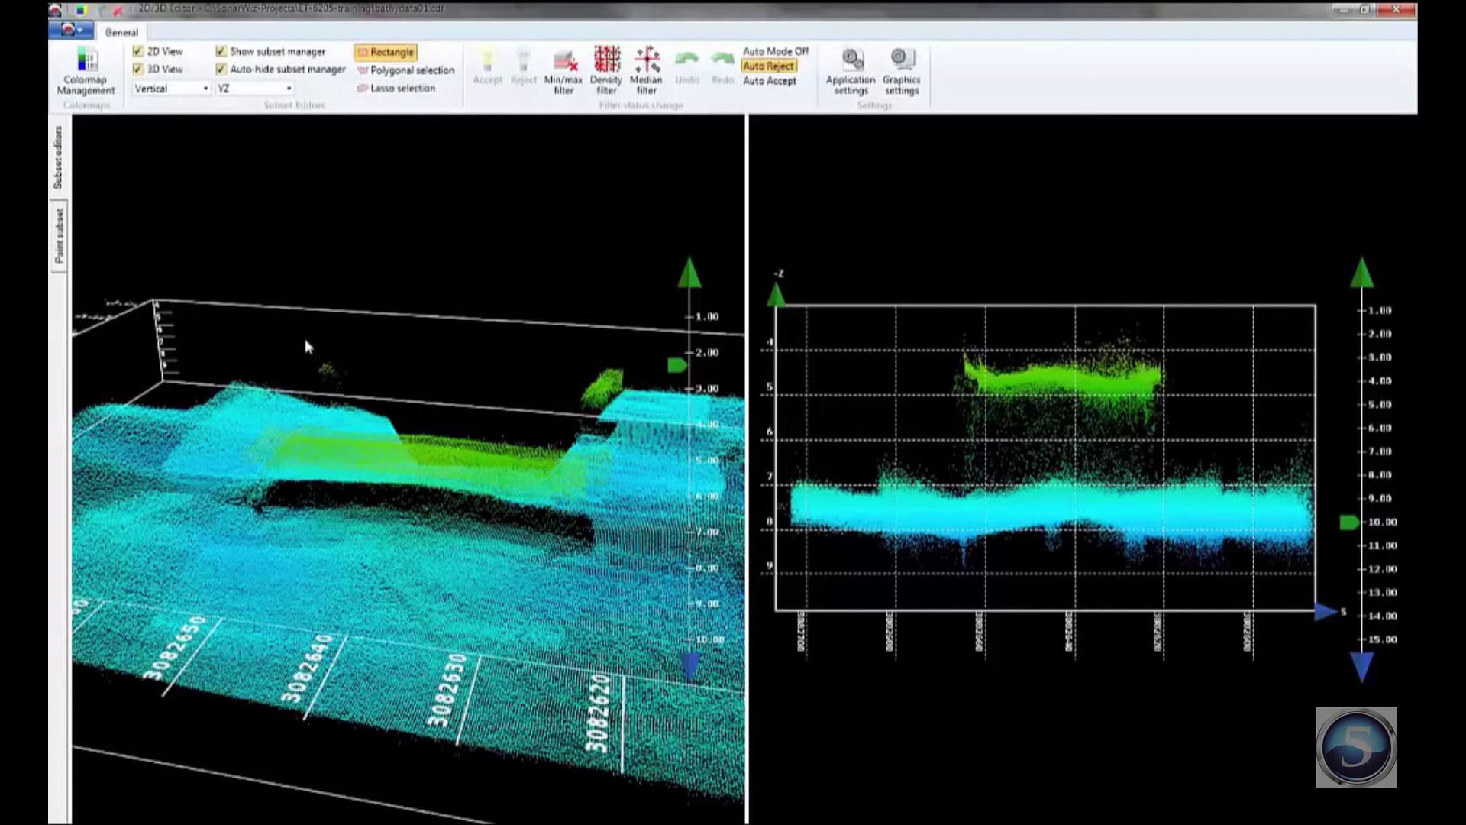
left_click_drag(298, 335, 377, 400)
left_click(684, 76)
left_click(722, 71)
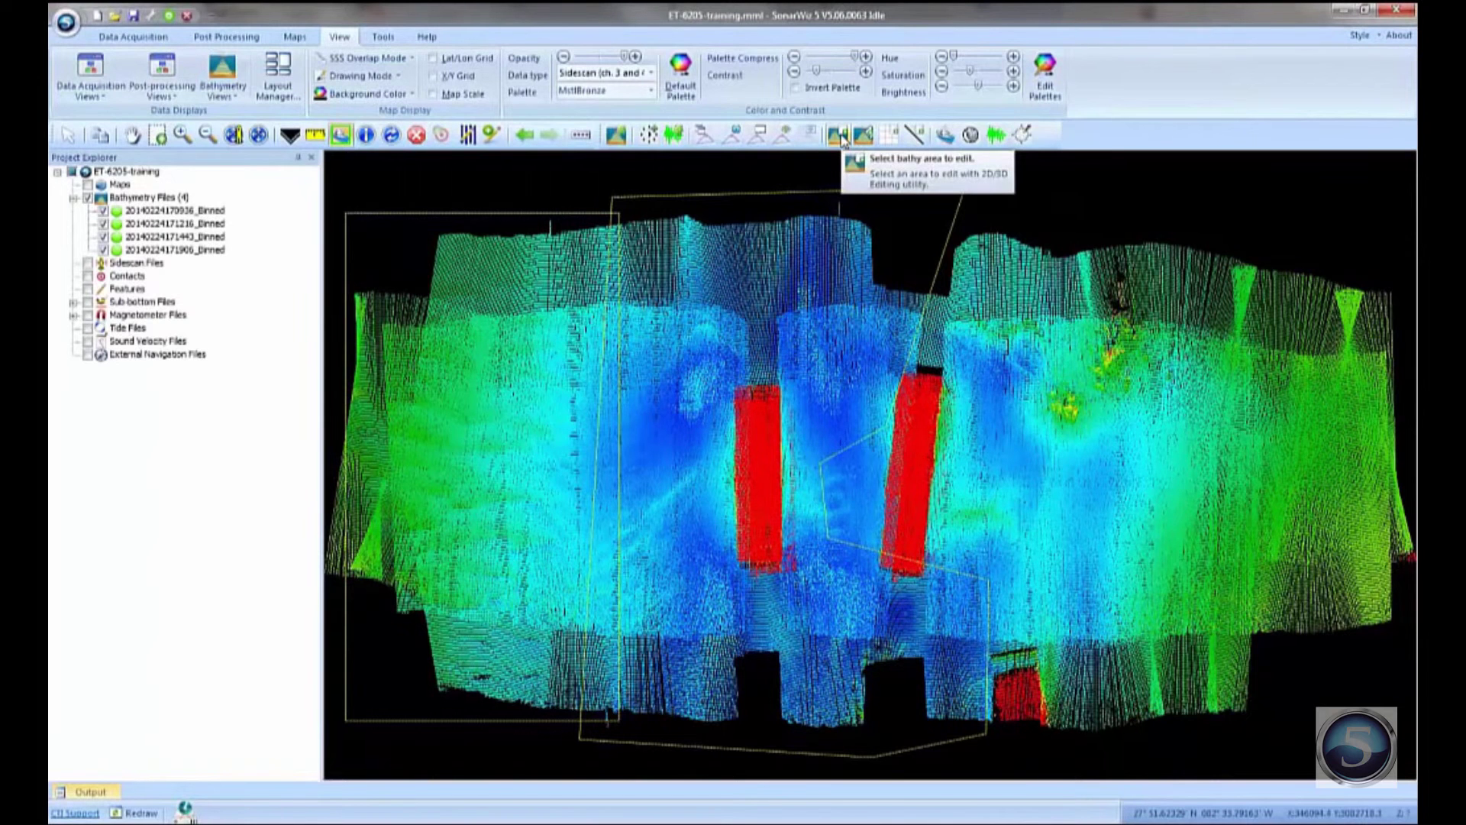
- Drag an edit rectangle over the right-hand red object, inspect its points in 3D, then return to the map
left_click(837, 136)
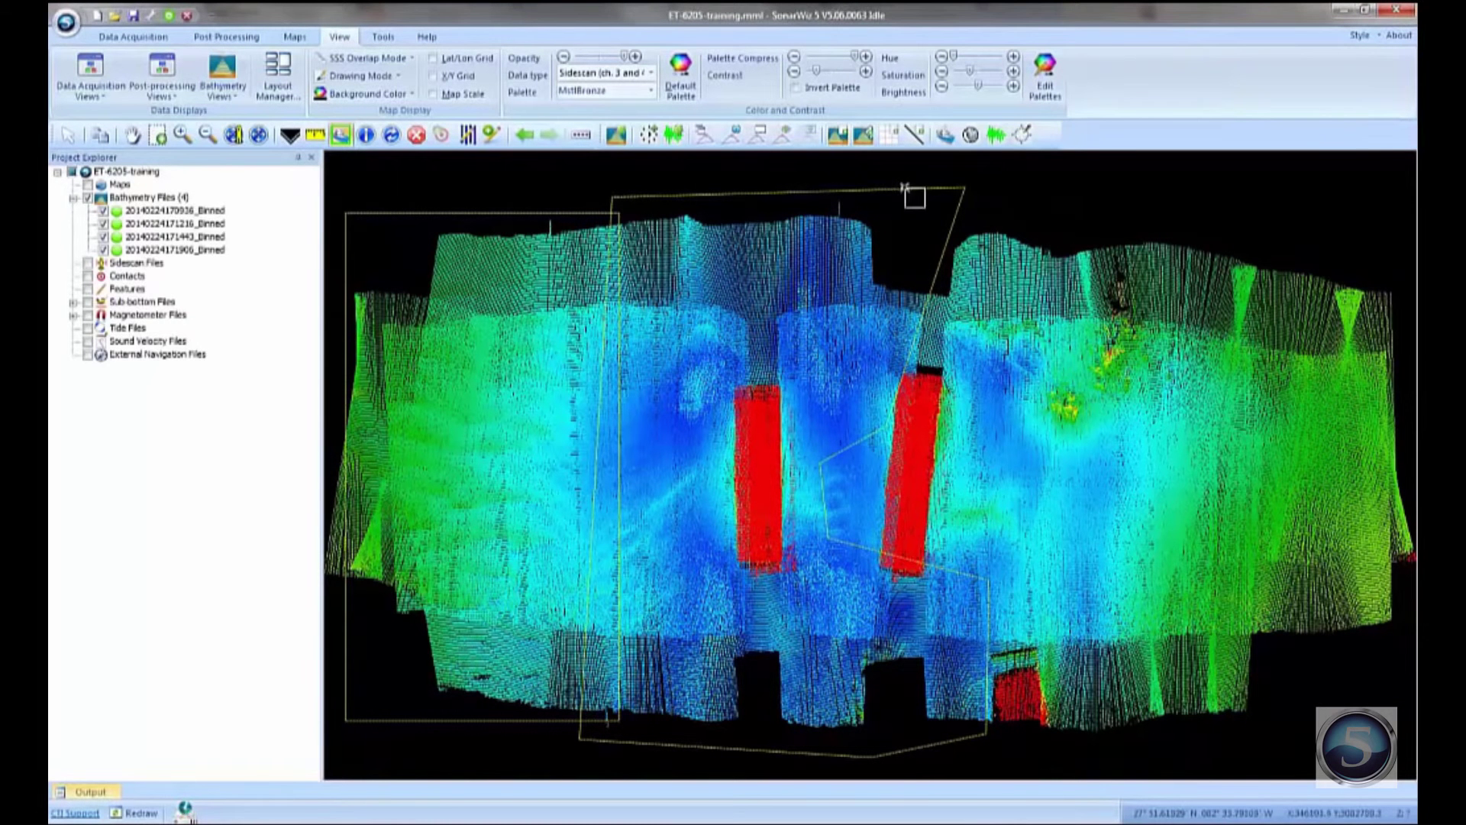
left_click_drag(868, 178, 1076, 727)
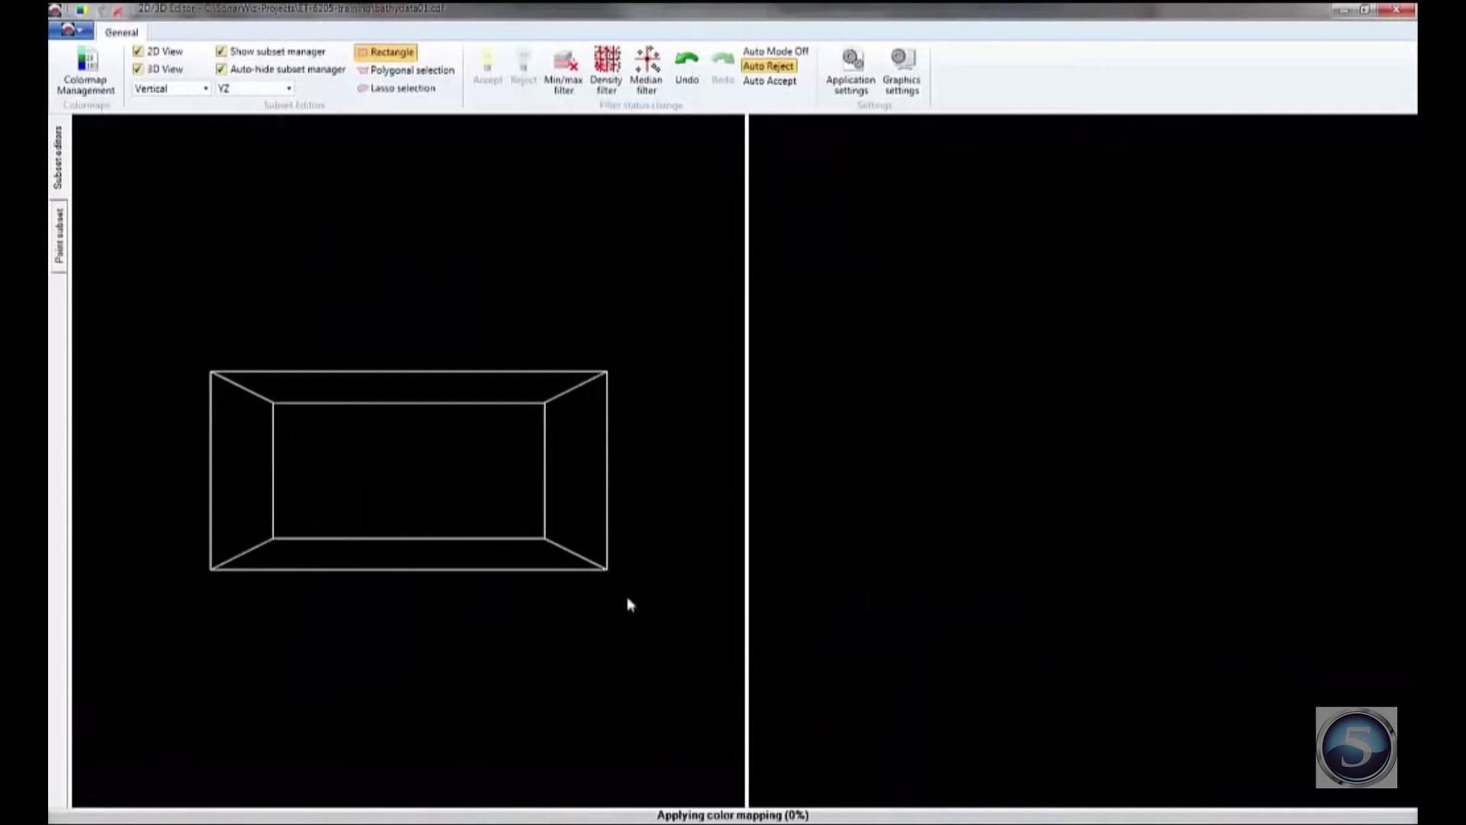
left_click_drag(432, 339, 397, 461)
scroll(397, 460, "up", 5)
left_click_drag(416, 512, 378, 523)
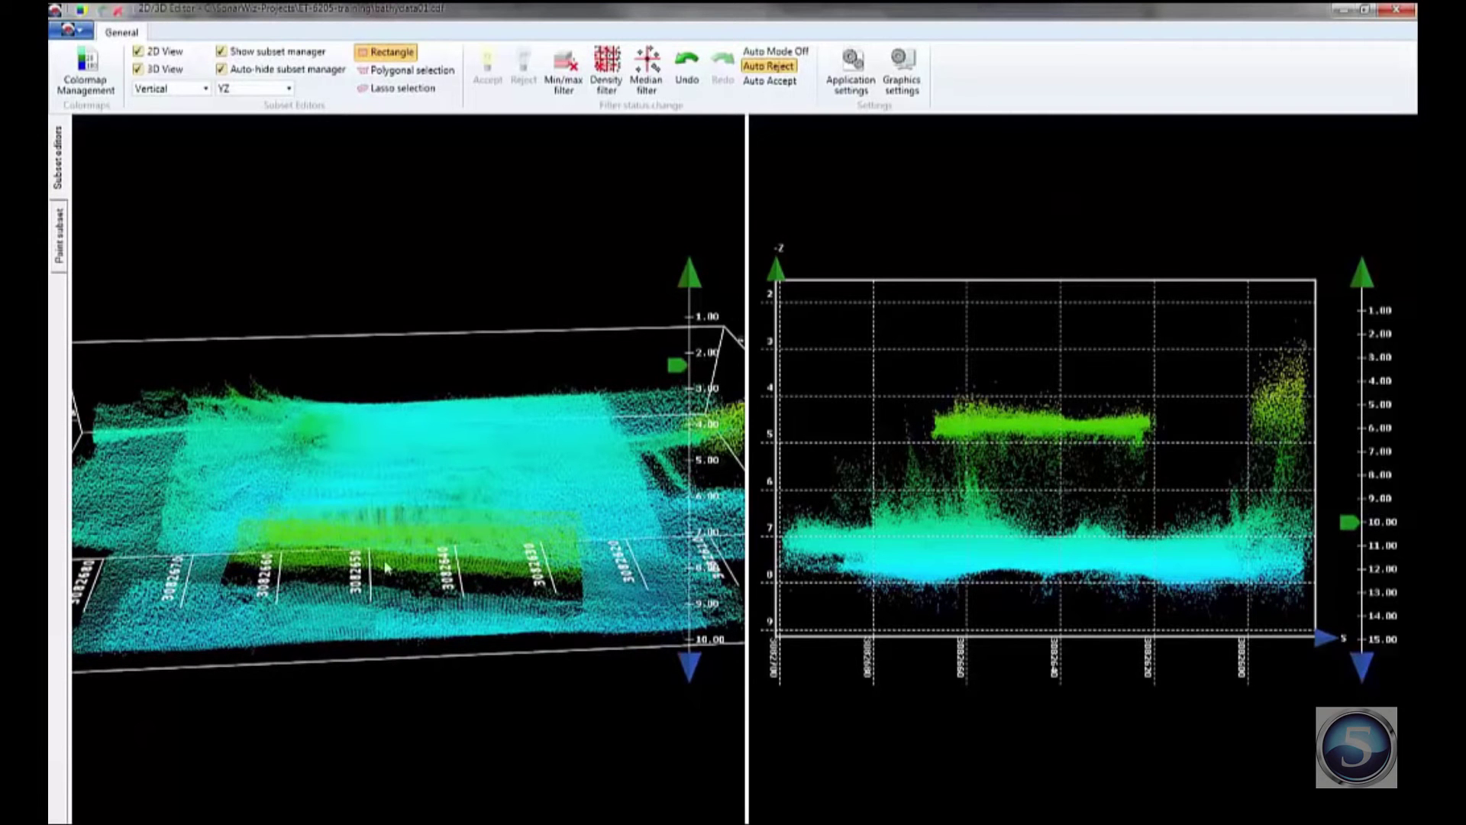
right_click(396, 557)
left_click(325, 565)
left_click_drag(325, 566, 168, 584)
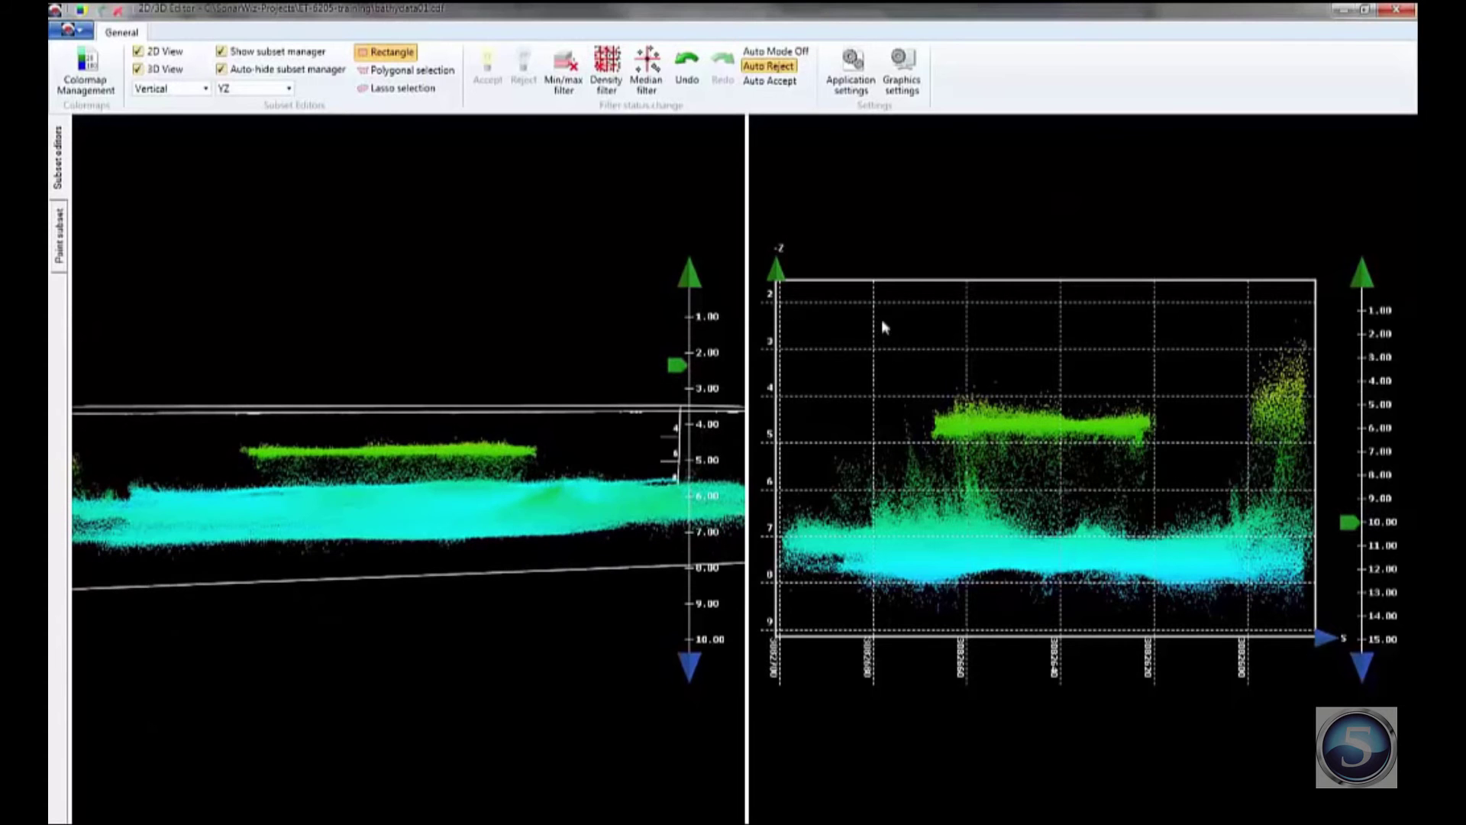
key("alt+Tab")
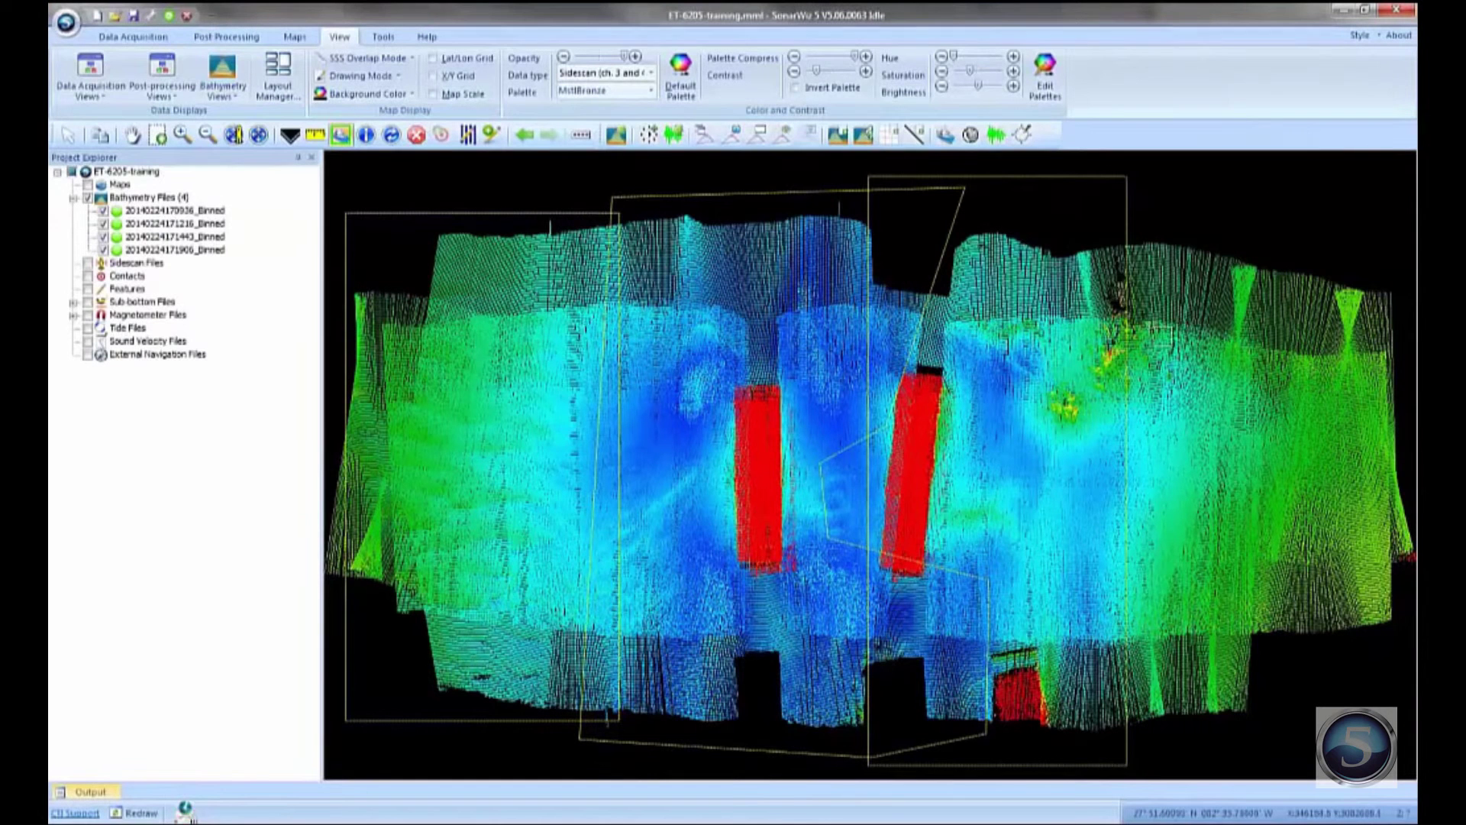
- Outline another area on the right of the map and rectangle-select a block of its soundings in 3D
left_click_drag(1103, 201, 1416, 764)
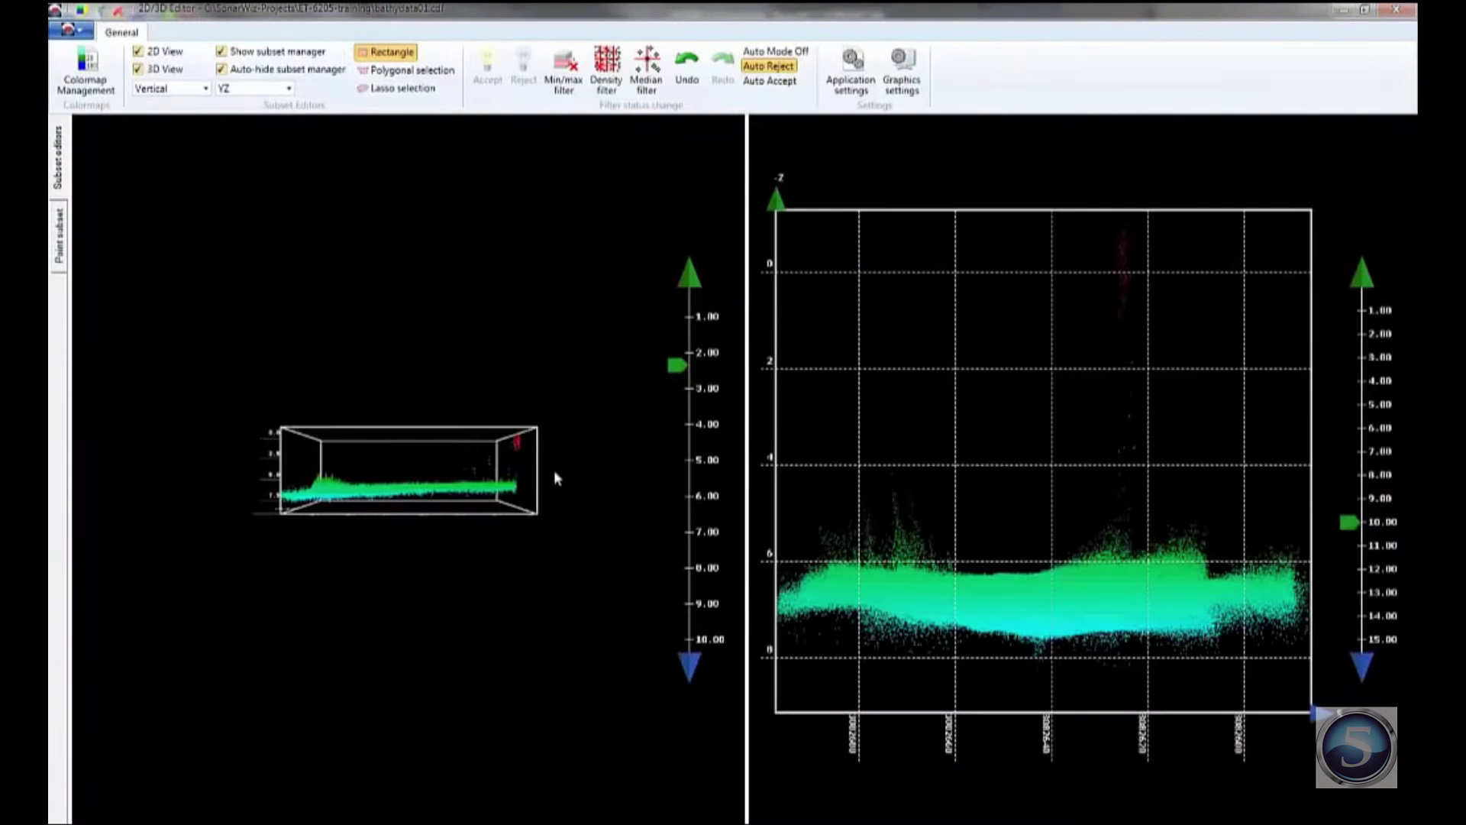
mouse_move(552, 453)
left_mouse_down()
mouse_move(528, 512)
mouse_move(557, 530)
mouse_move(537, 476)
left_mouse_up()
scroll(559, 468, "up", 3)
scroll(572, 508, "up", 3)
left_click_drag(464, 370, 648, 475)
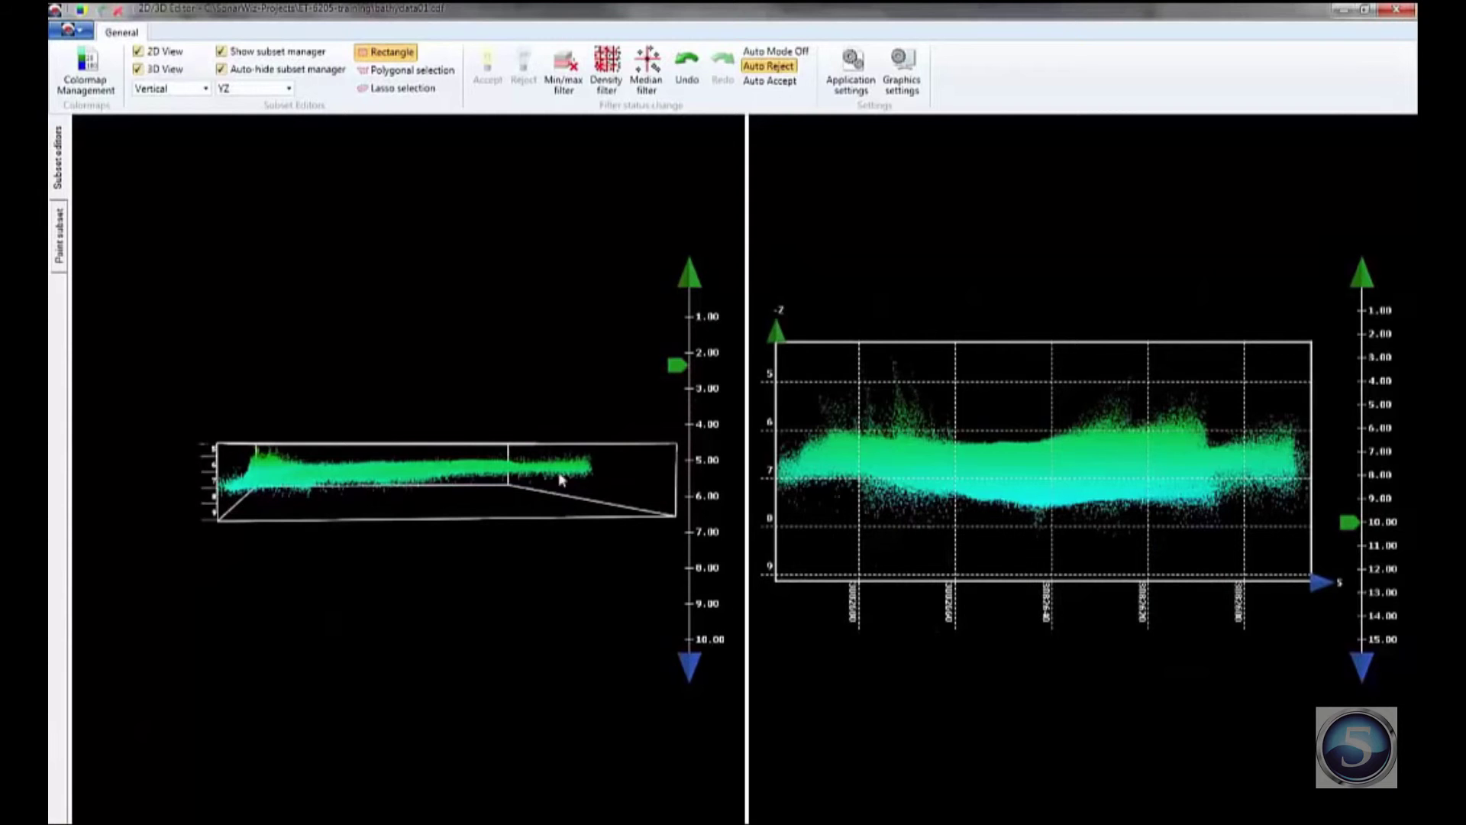
scroll(371, 428, "up", 5)
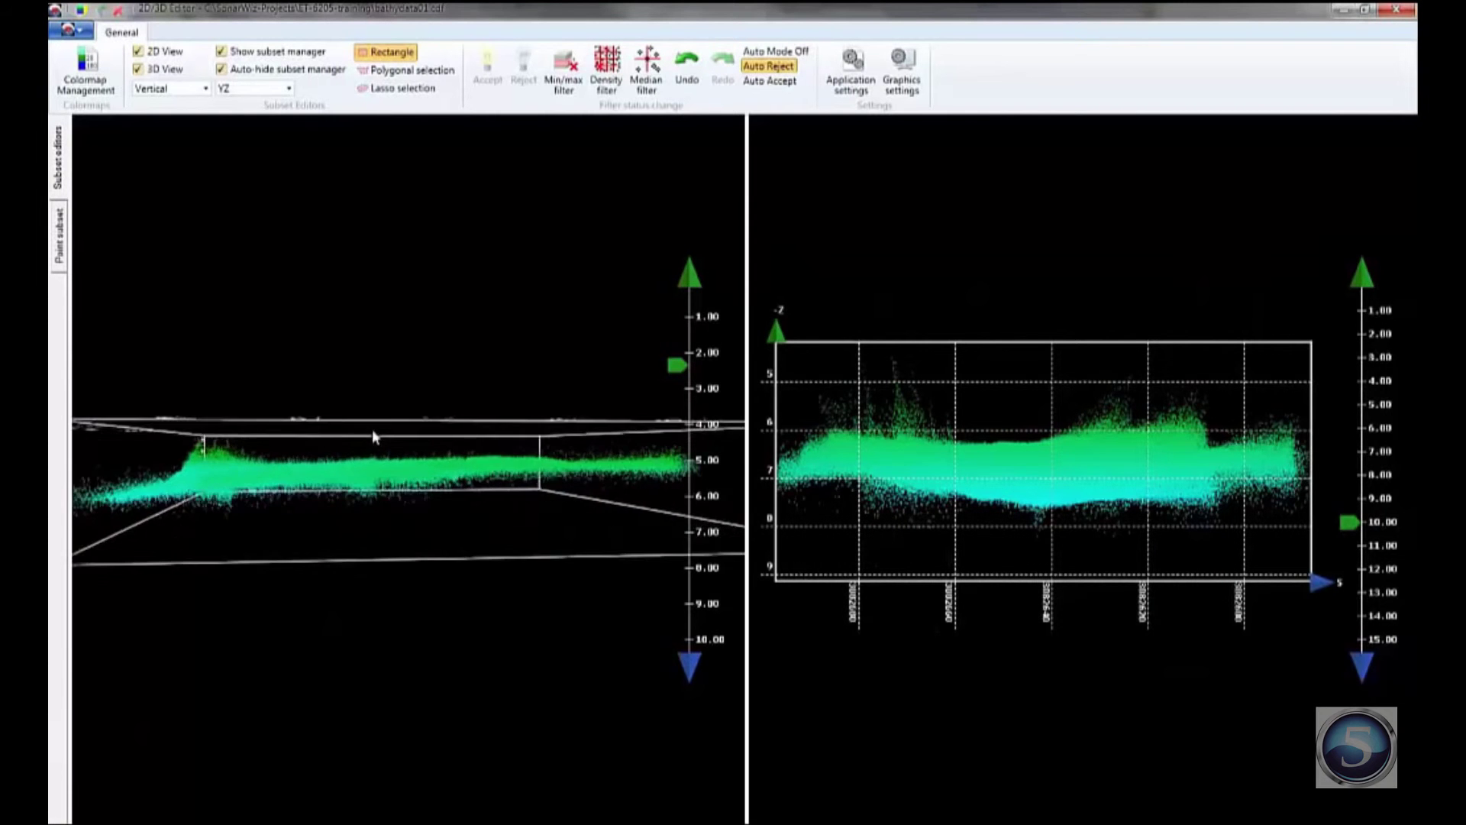
scroll(381, 432, "up", 2)
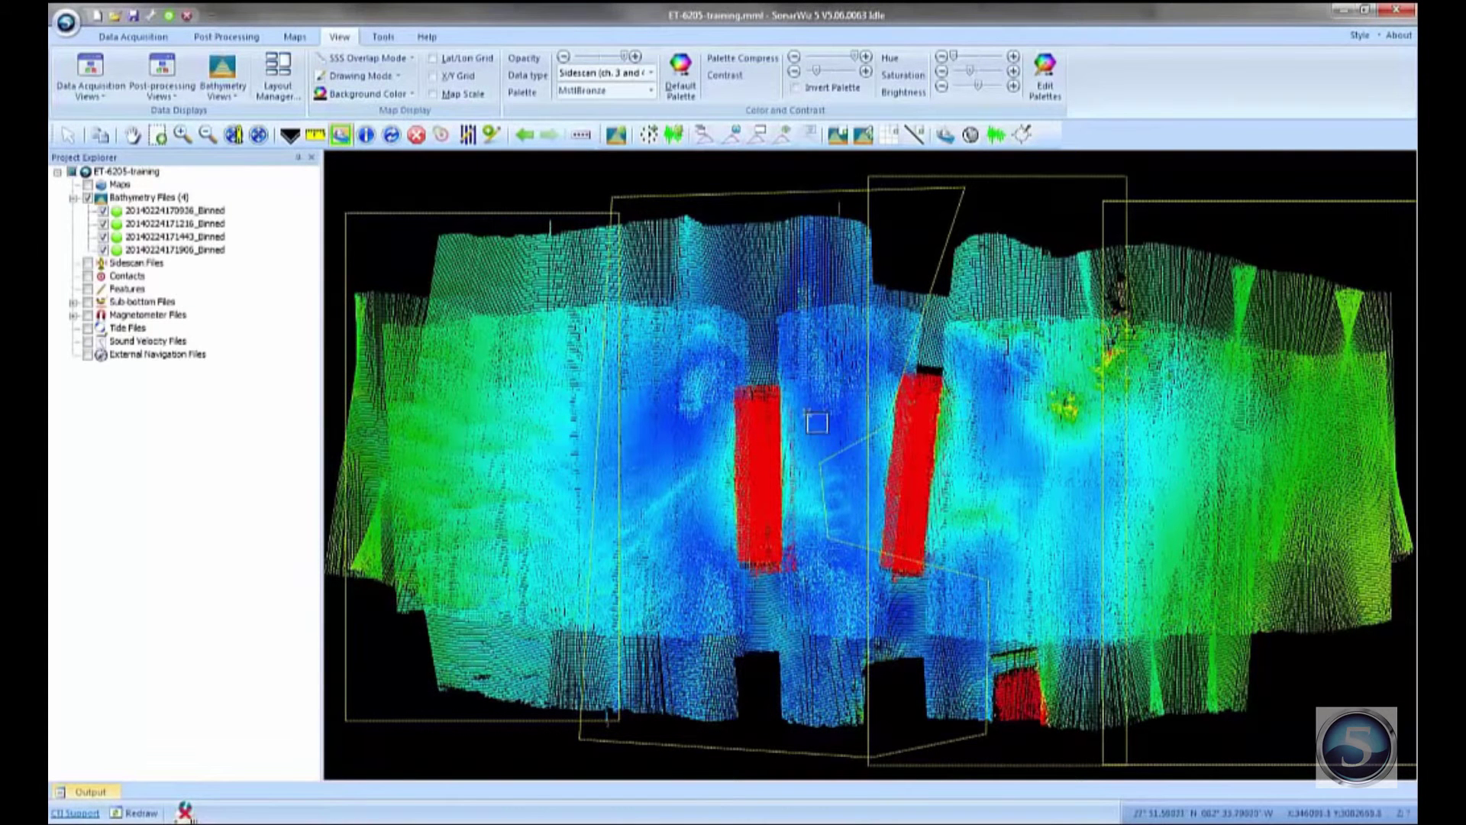
- Draw an area around the two wrecks, rotate their point cloud in 3D, and close the editor
left_click_drag(805, 410, 931, 583)
left_click_drag(533, 442, 510, 448)
scroll(510, 448, "up", 5)
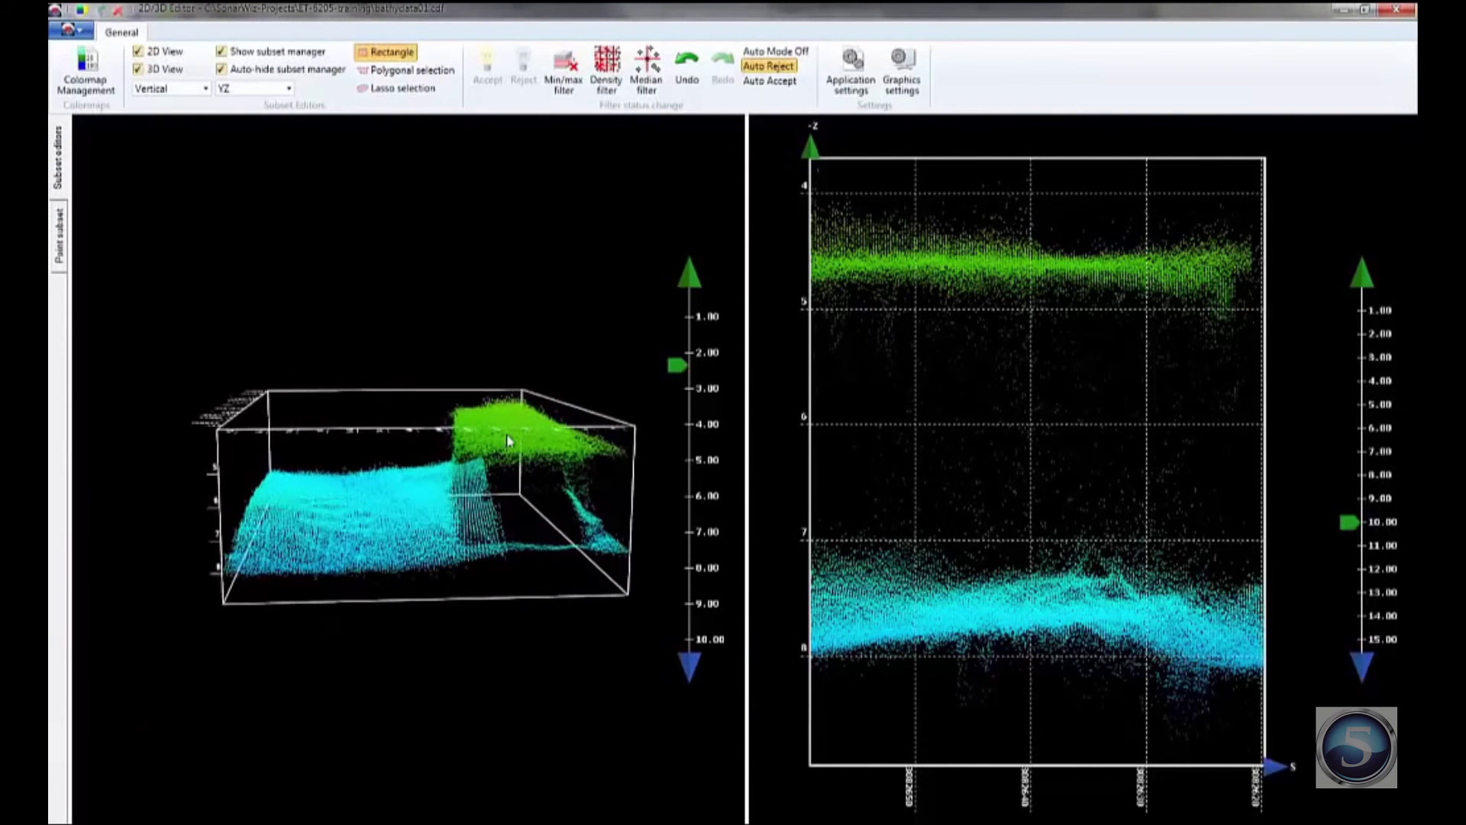
scroll(517, 440, "up", 5)
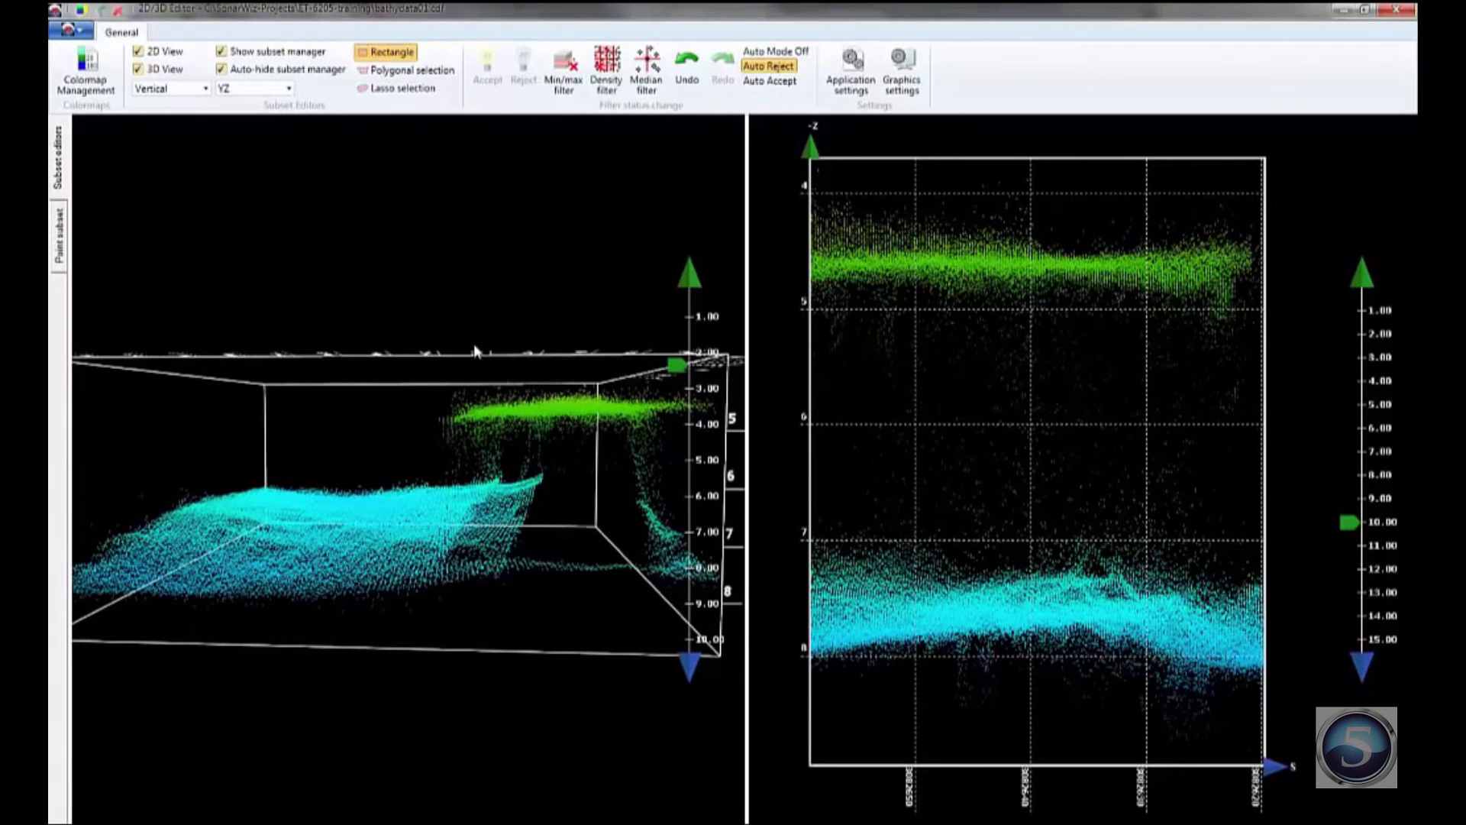
left_click_drag(481, 372, 706, 395)
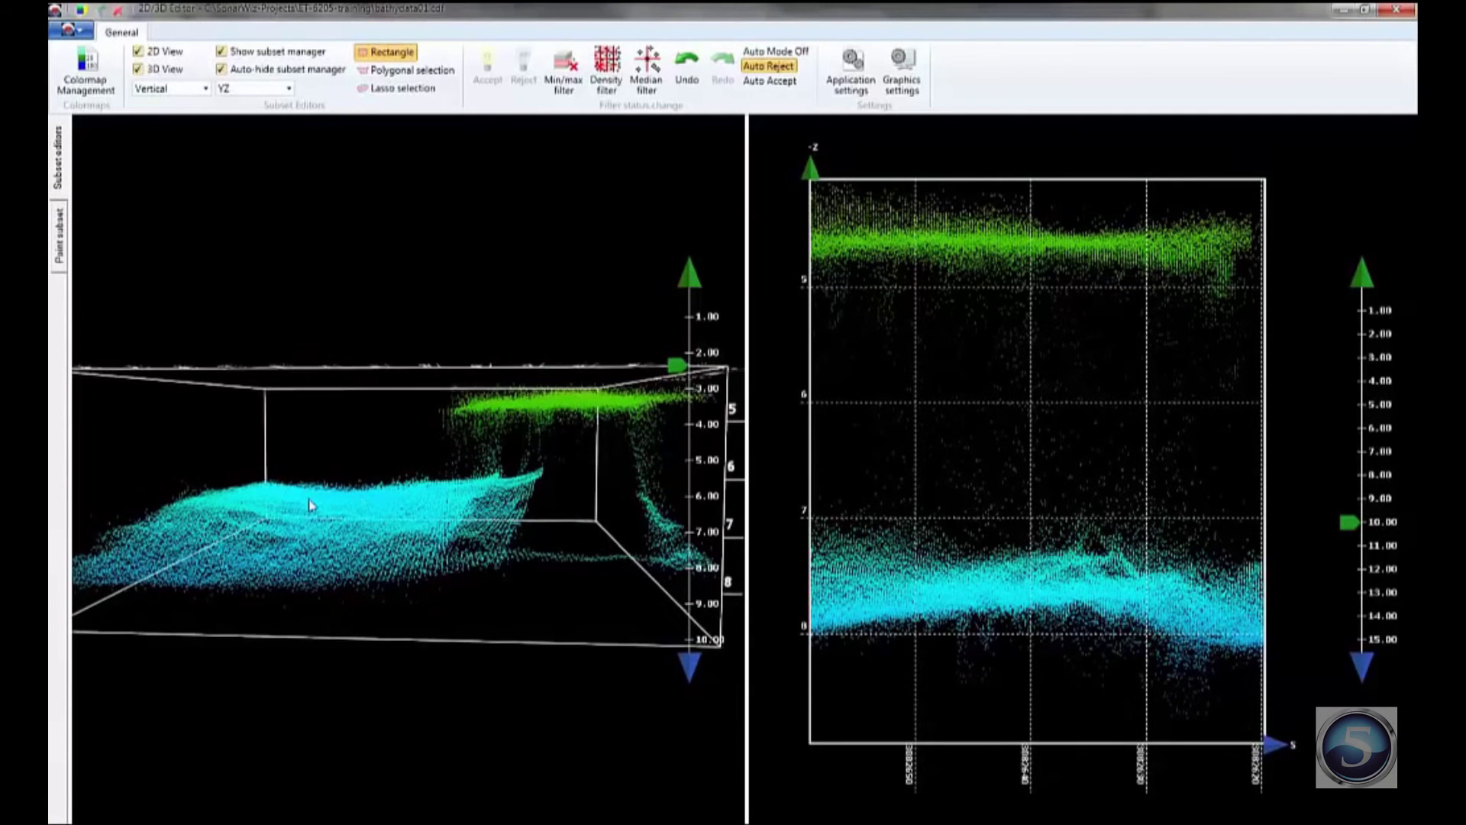
mouse_move(314, 493)
left_mouse_down()
mouse_move(313, 458)
mouse_move(311, 484)
left_mouse_up()
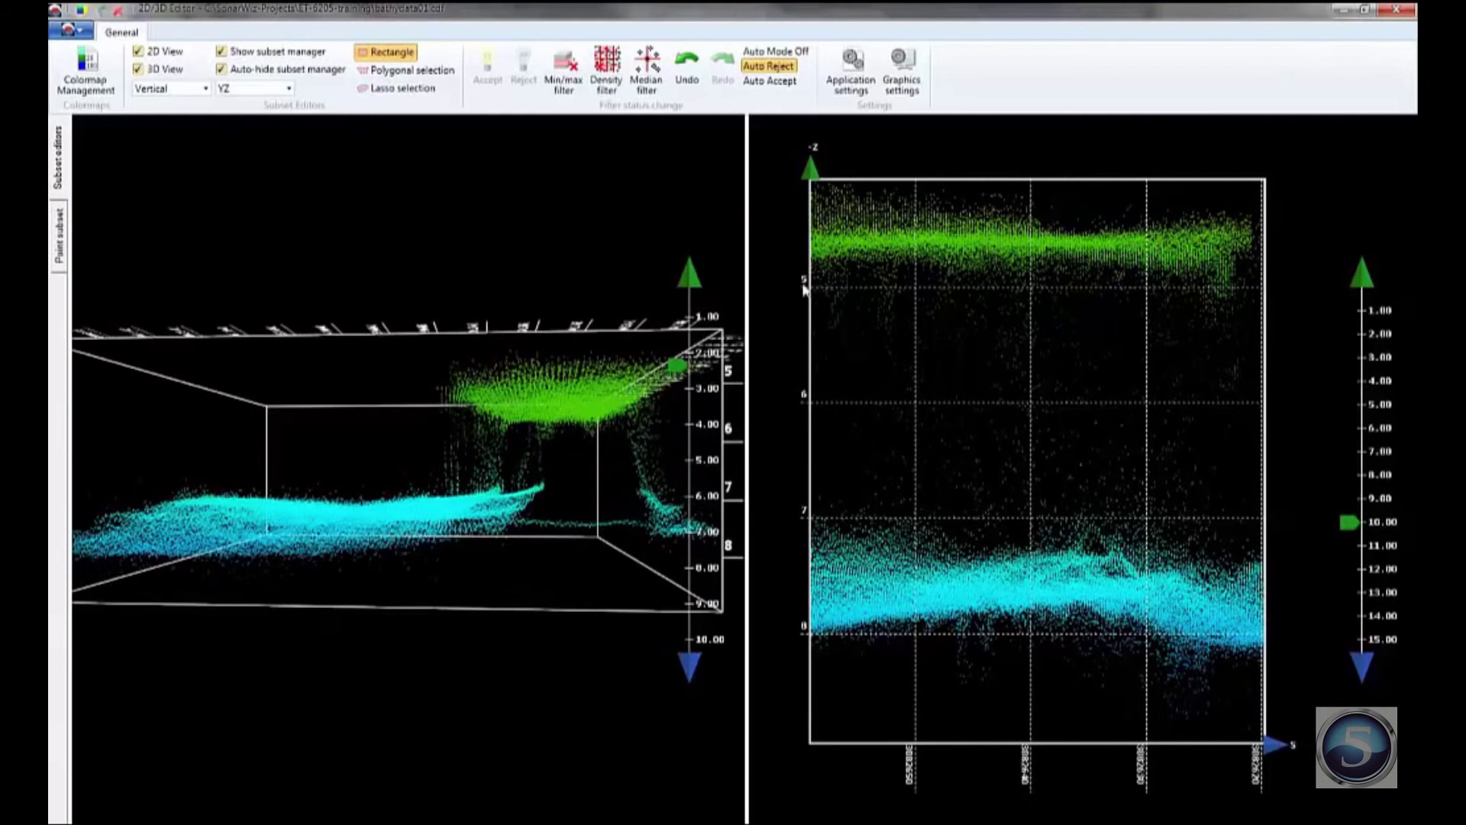
left_click_drag(690, 283, 518, 323)
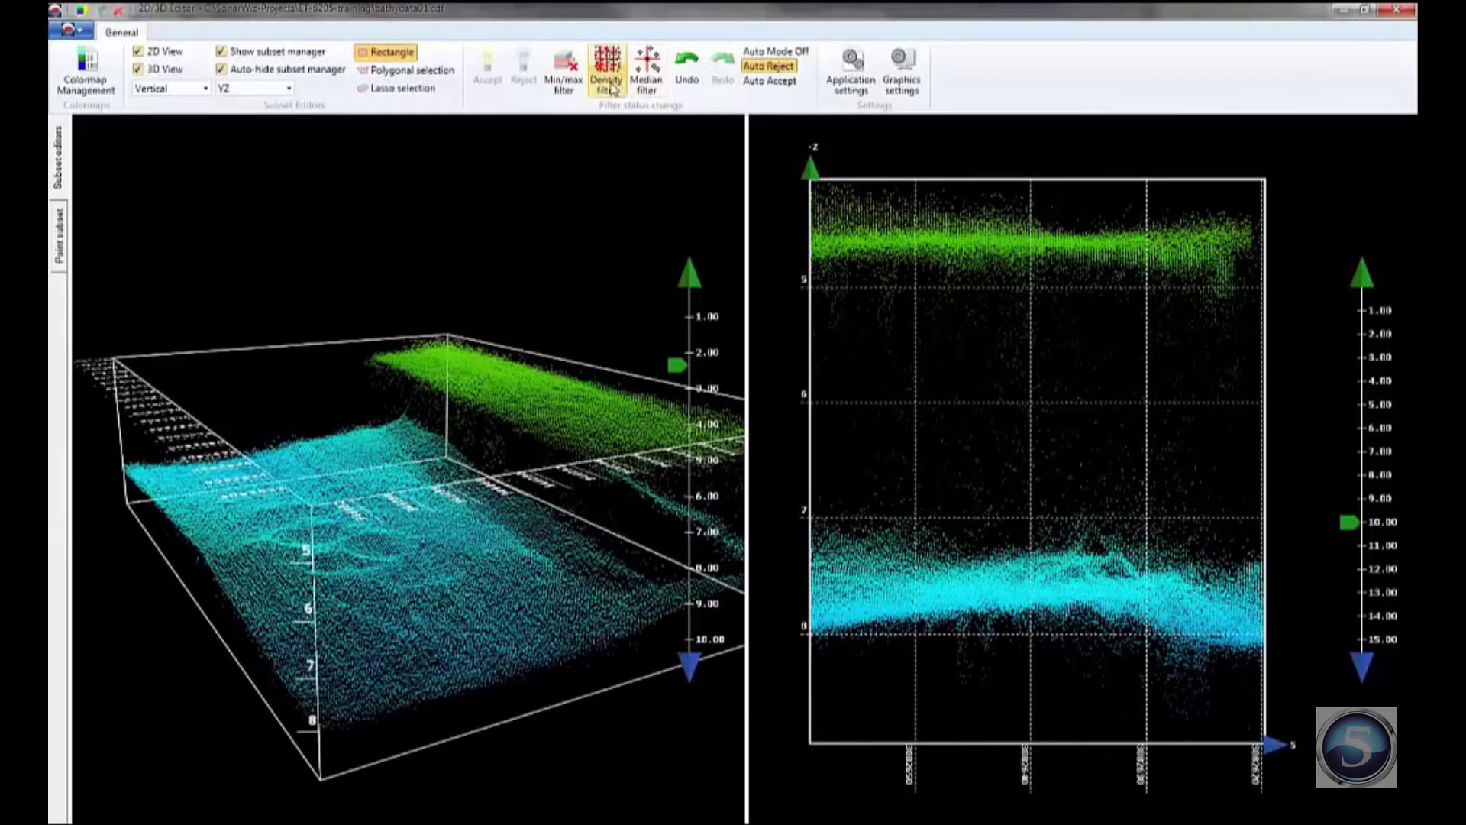
left_click_drag(481, 313, 539, 336)
left_click_drag(383, 360, 574, 464)
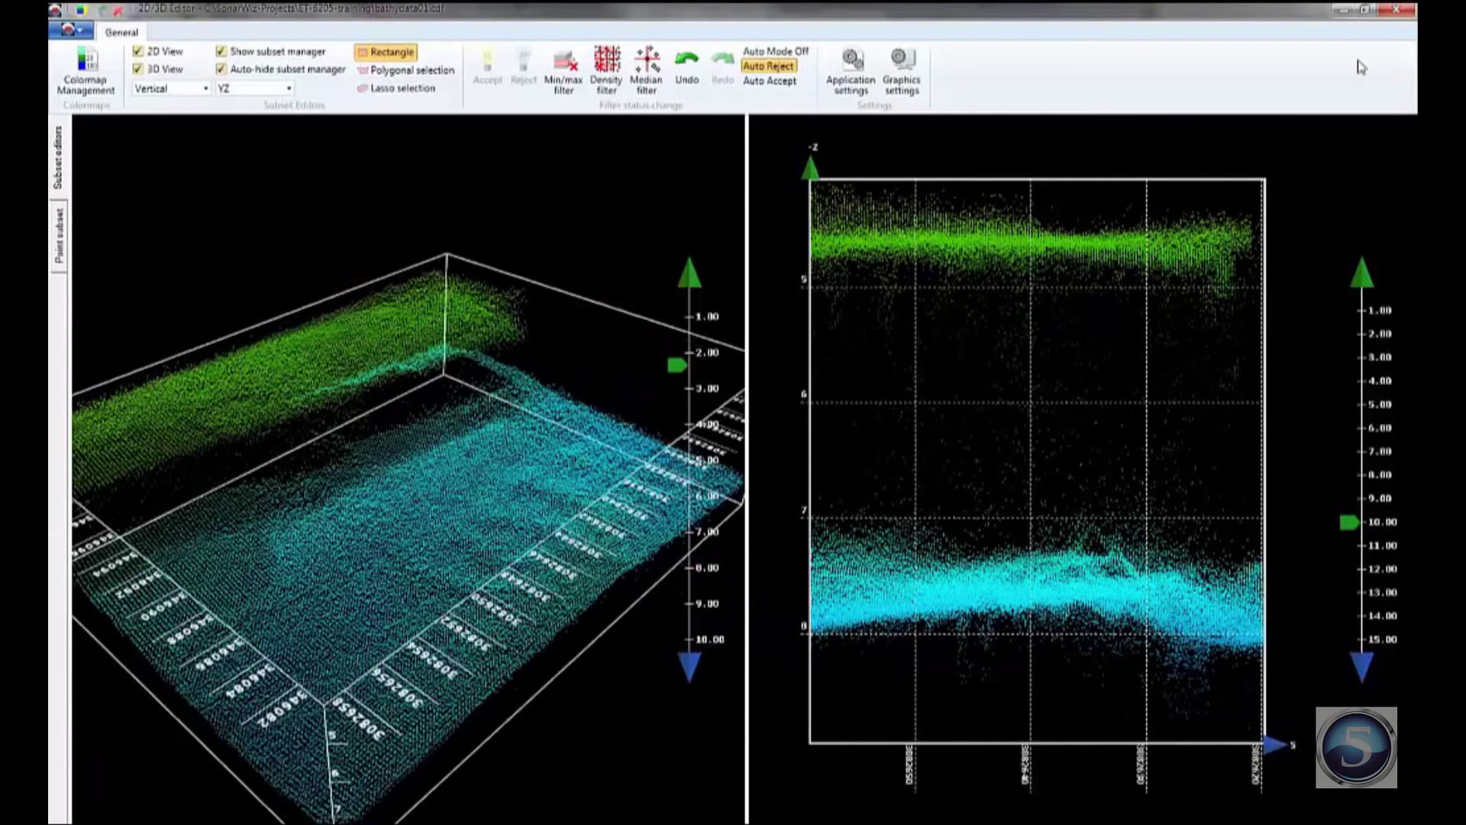
left_click(1395, 12)
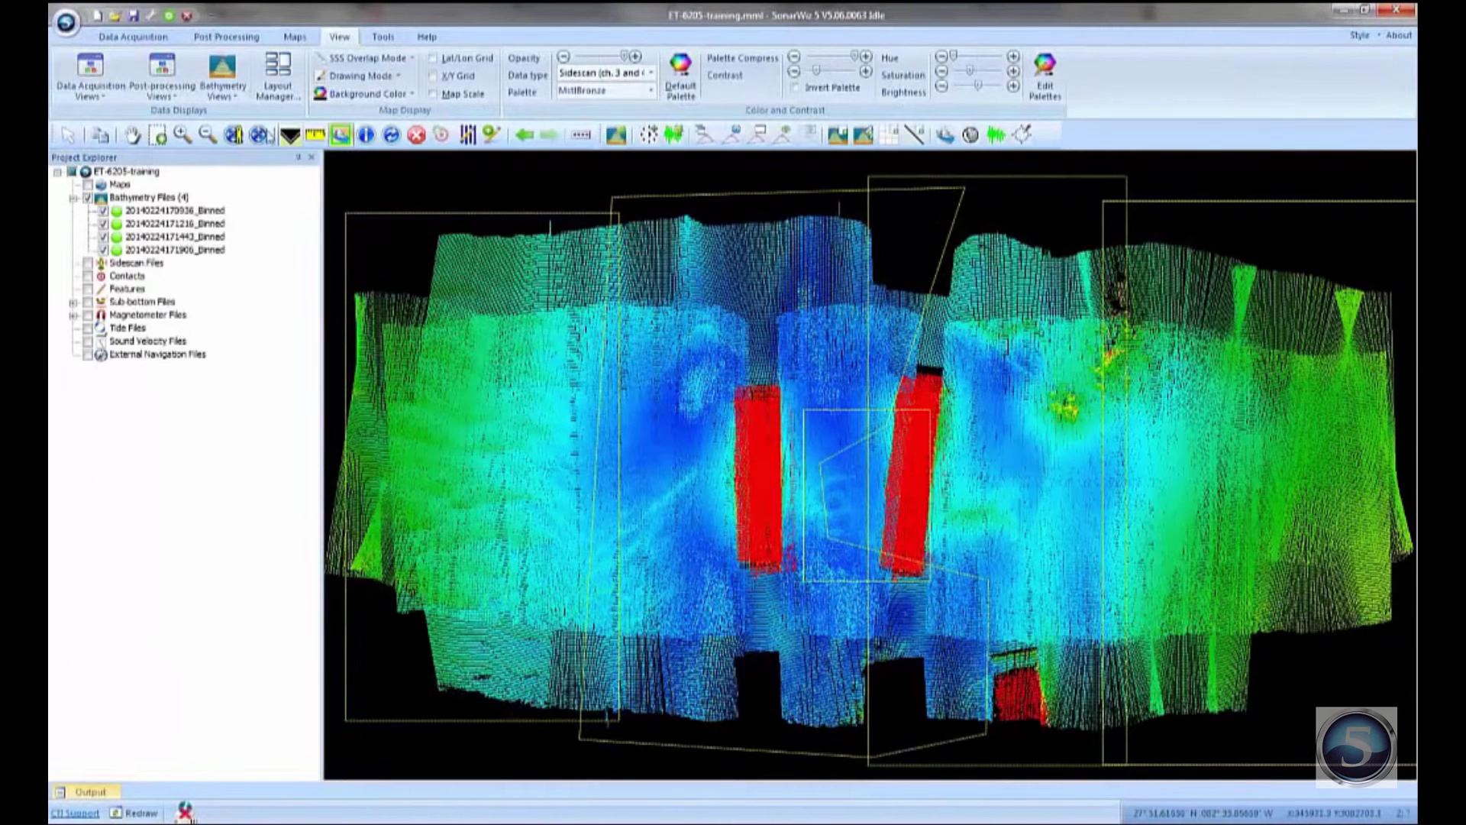
- Hide the area-selection outlines and start a bathymetry grid file export
left_click(222, 83)
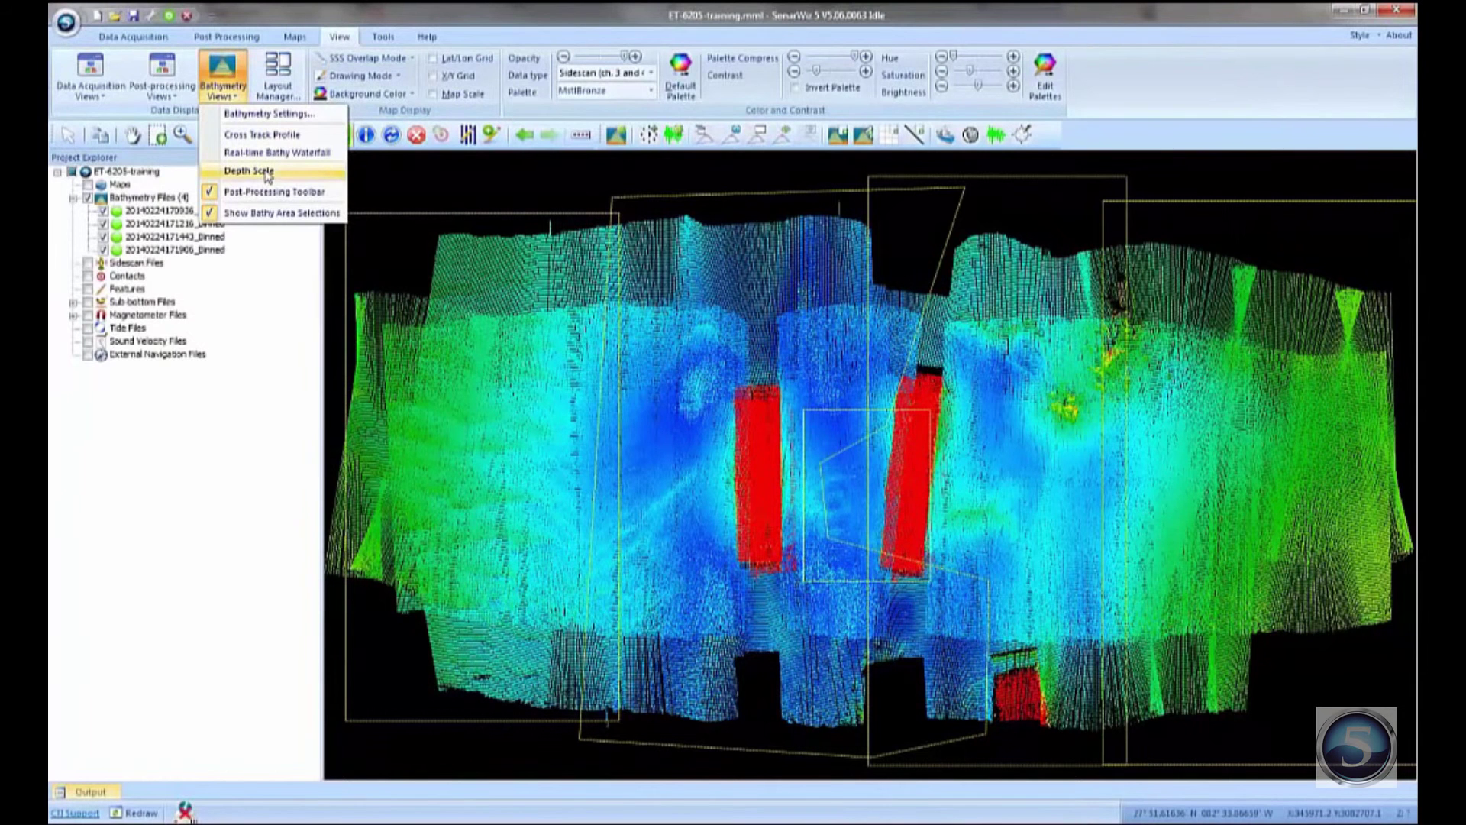
left_click(277, 213)
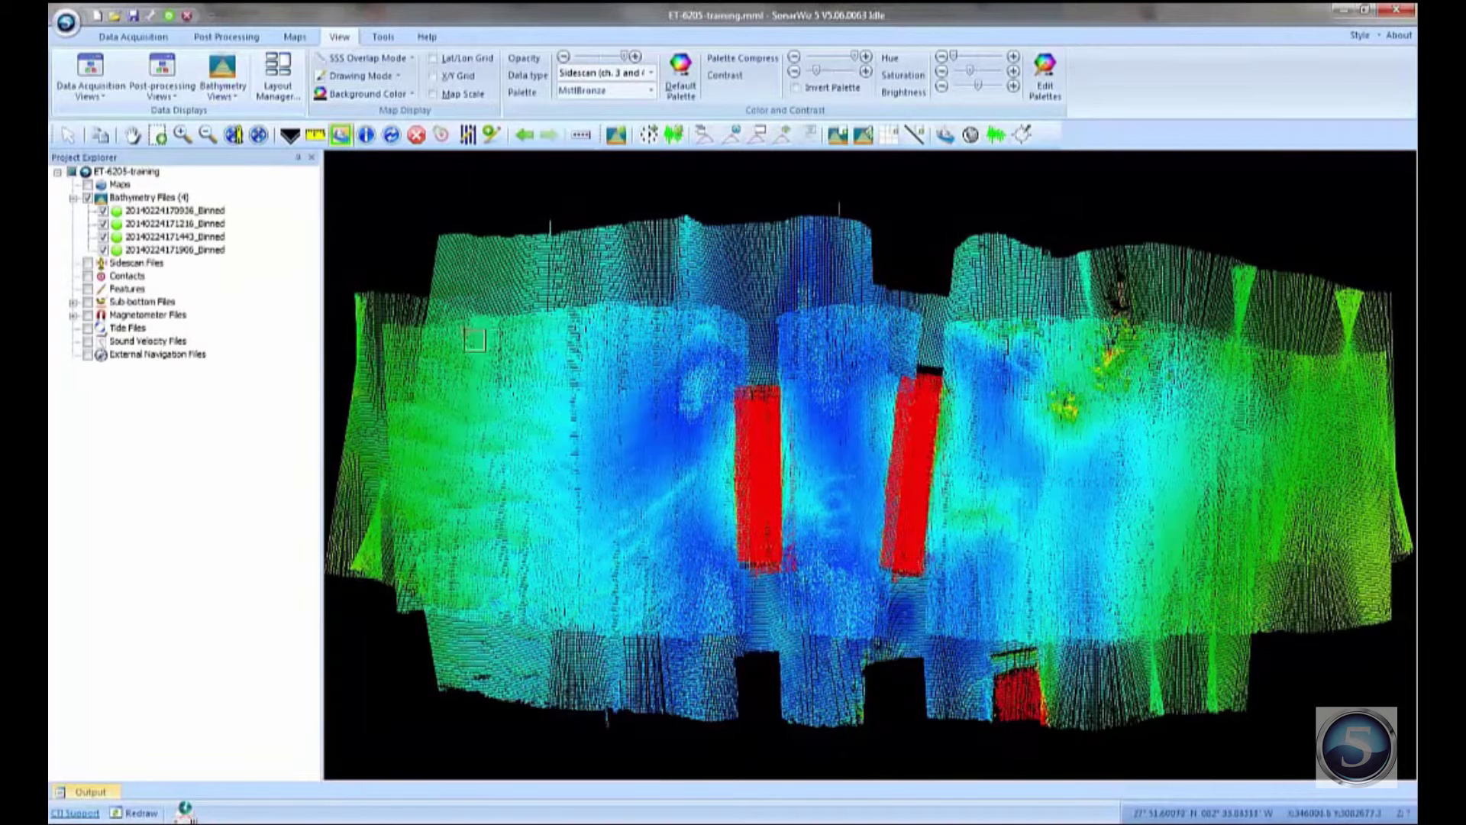
left_click(252, 40)
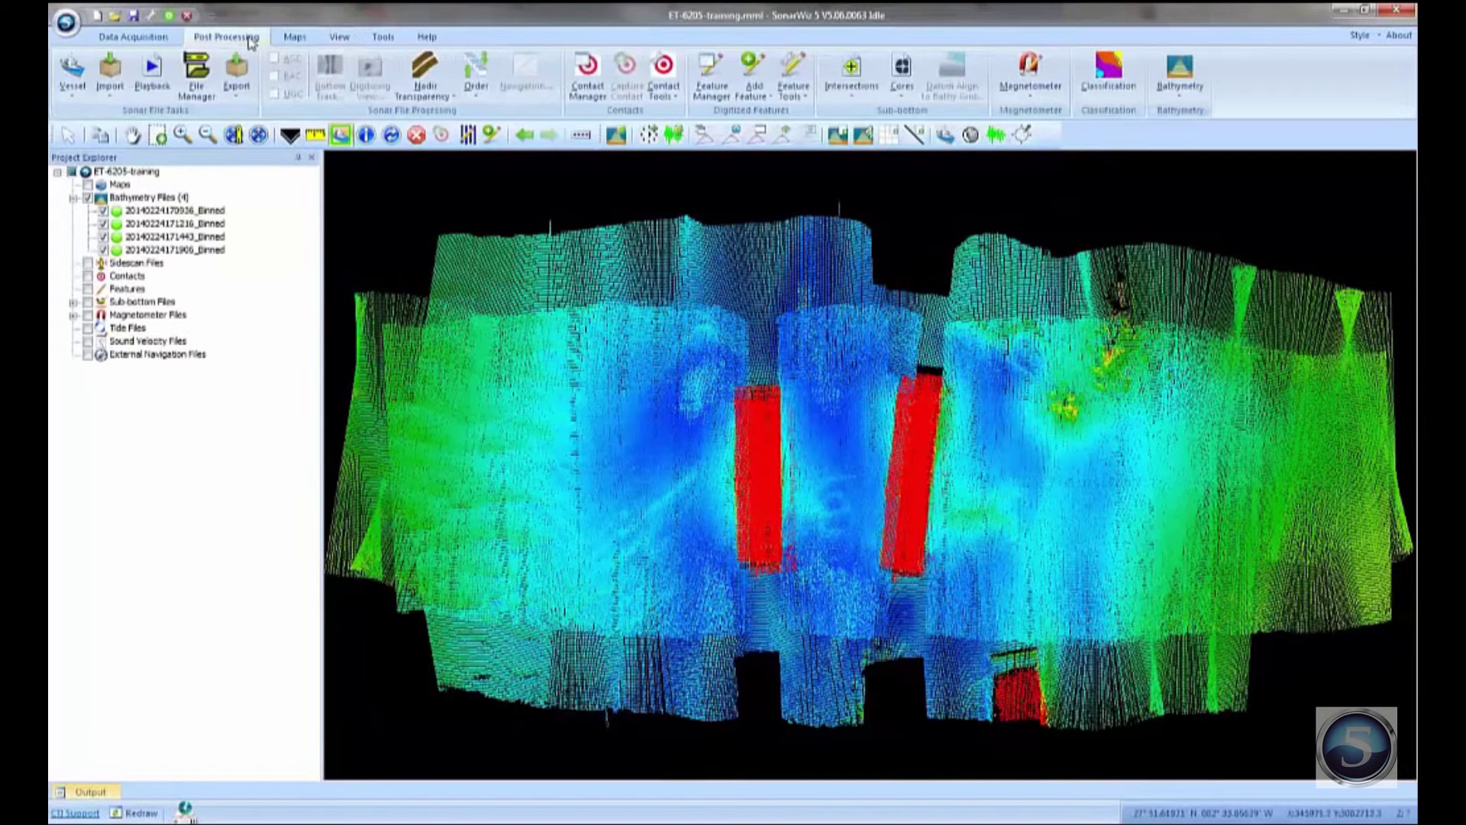
left_click(237, 80)
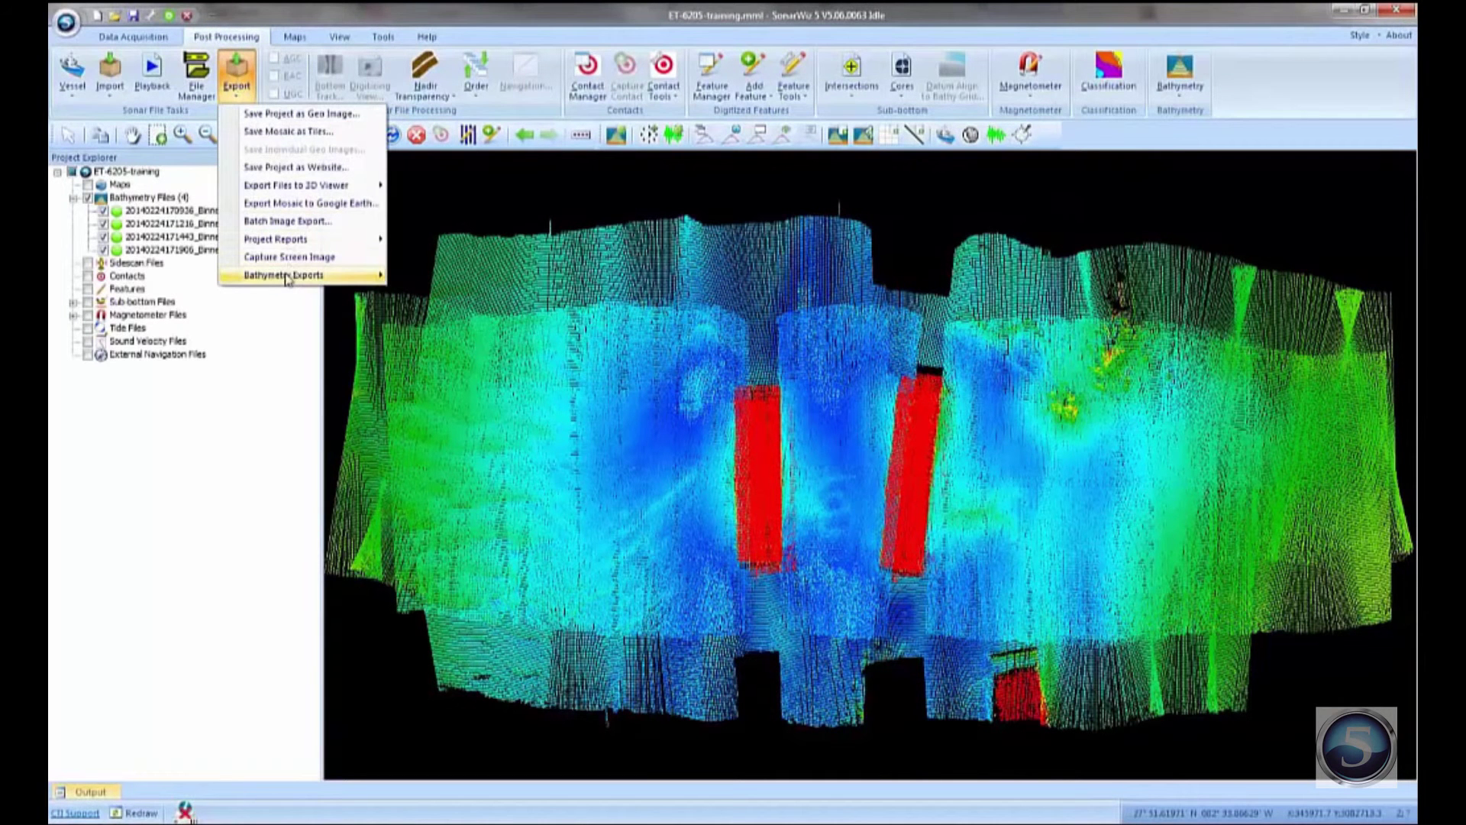
mouse_move(287, 280)
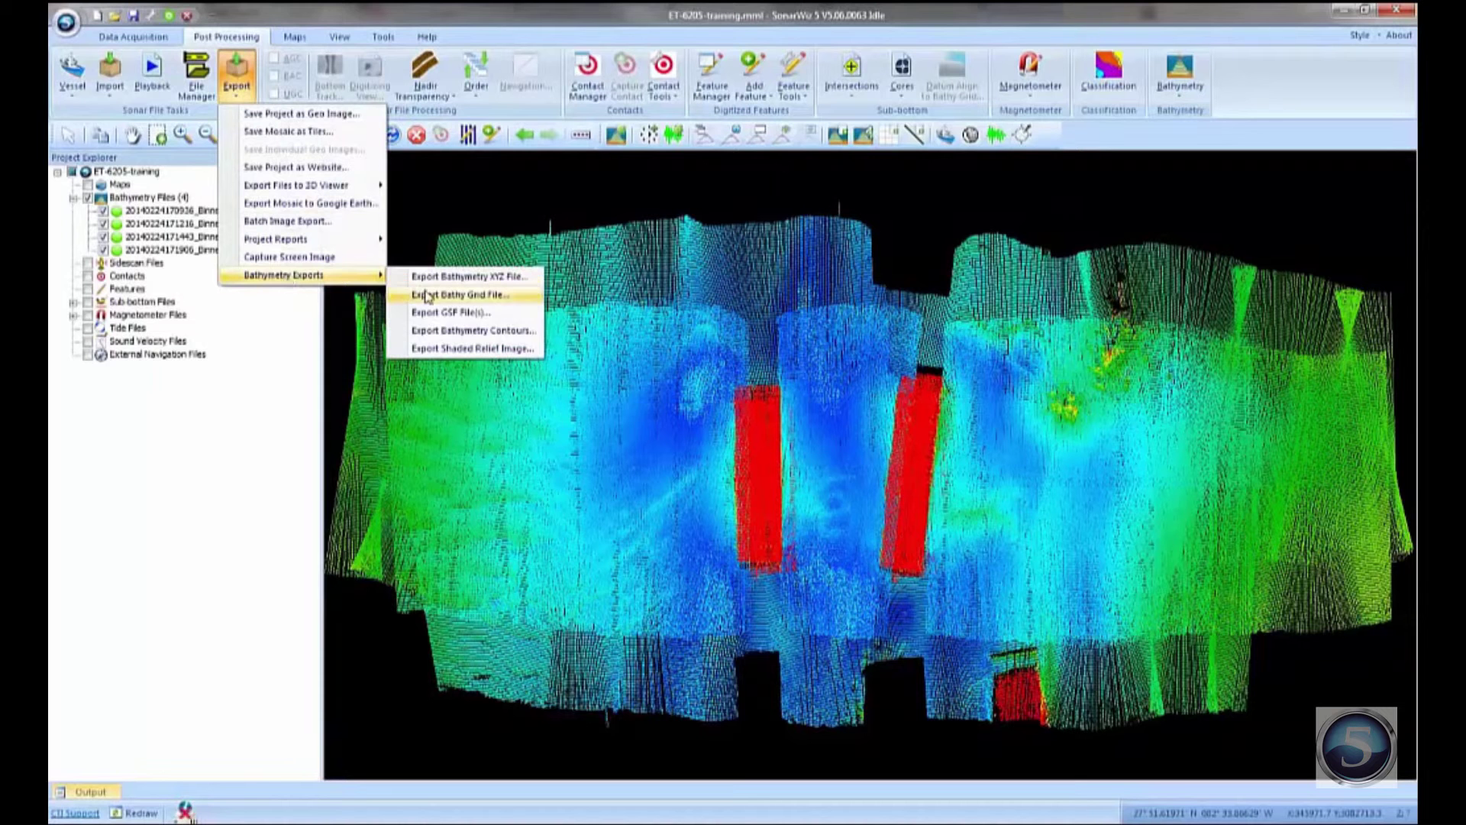
left_click(448, 297)
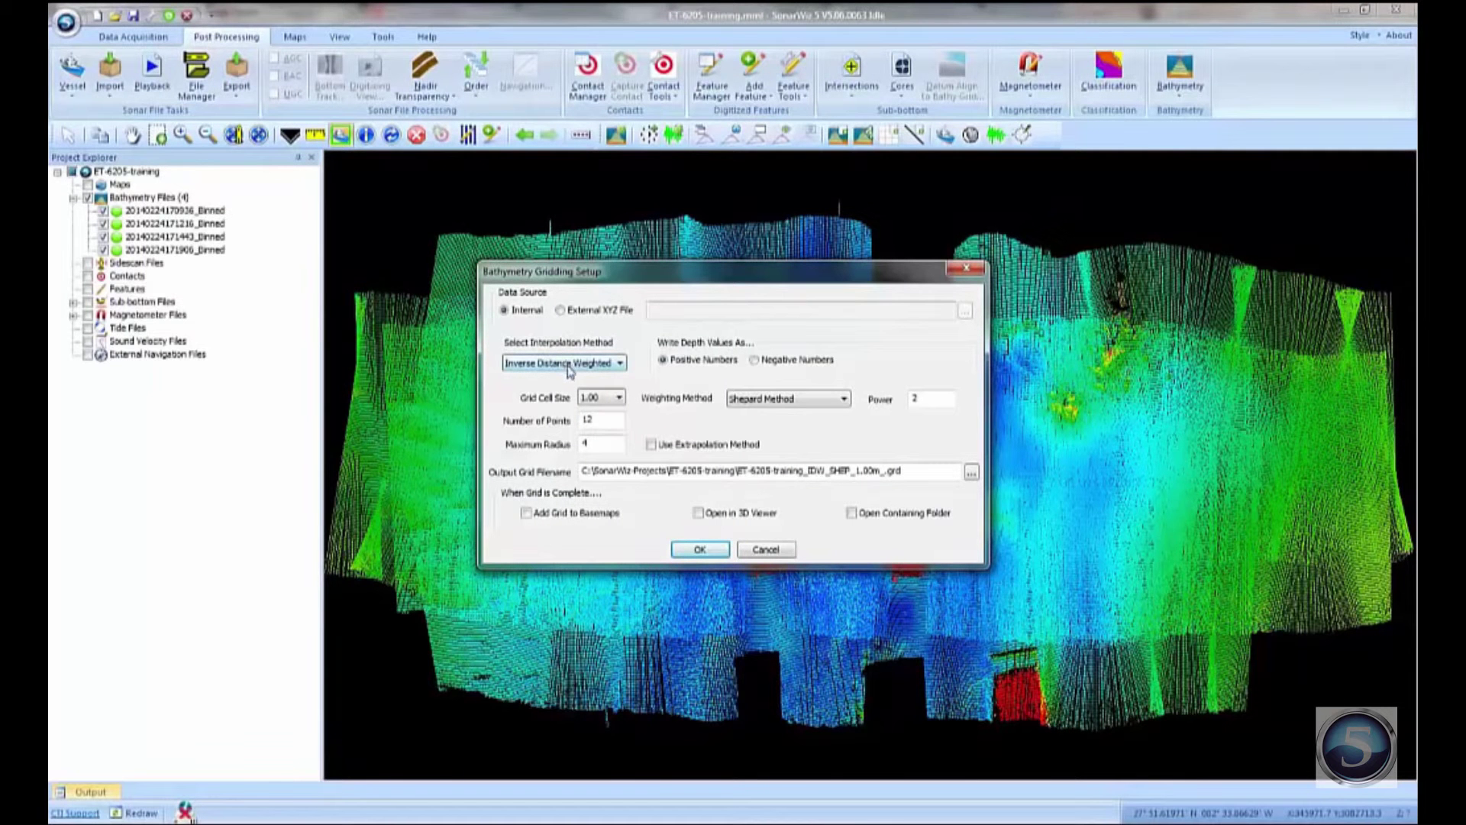
- Build a 0.50 m extrapolated grid, added to the basemaps and opened in 3D
left_click(603, 399)
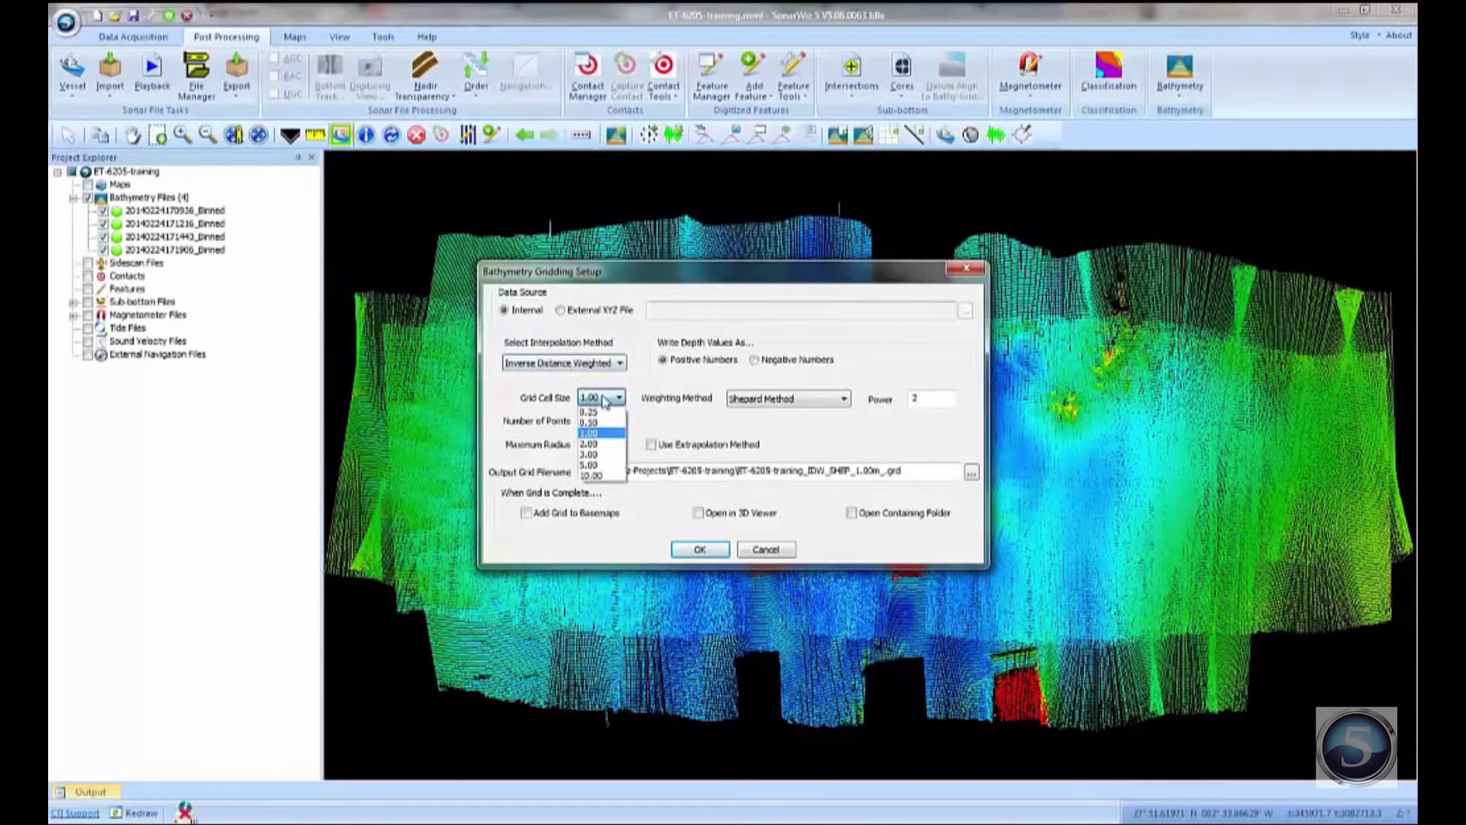
left_click(603, 423)
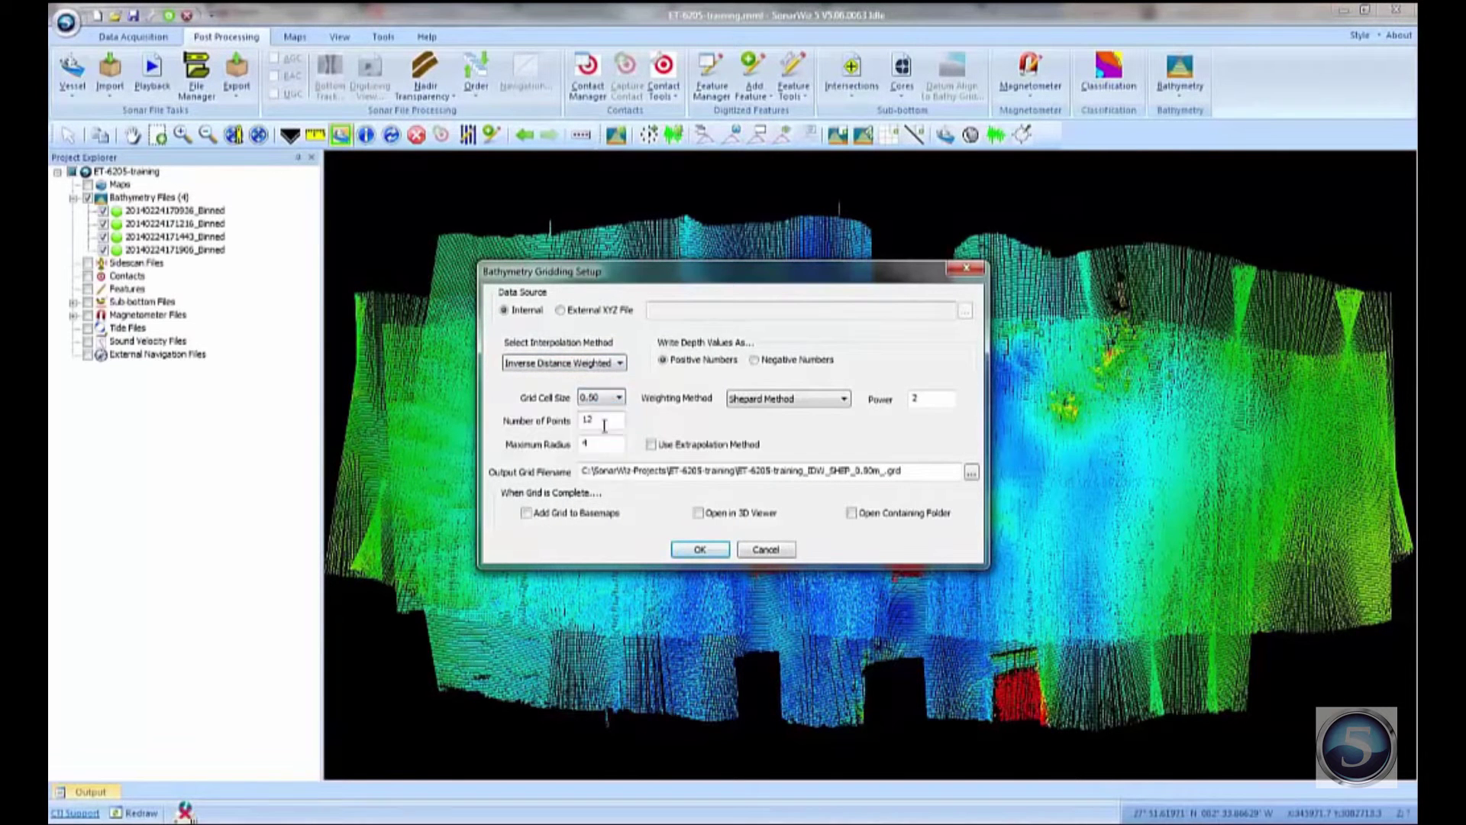
left_click(651, 444)
left_click(699, 514)
left_click(547, 515)
left_click(700, 550)
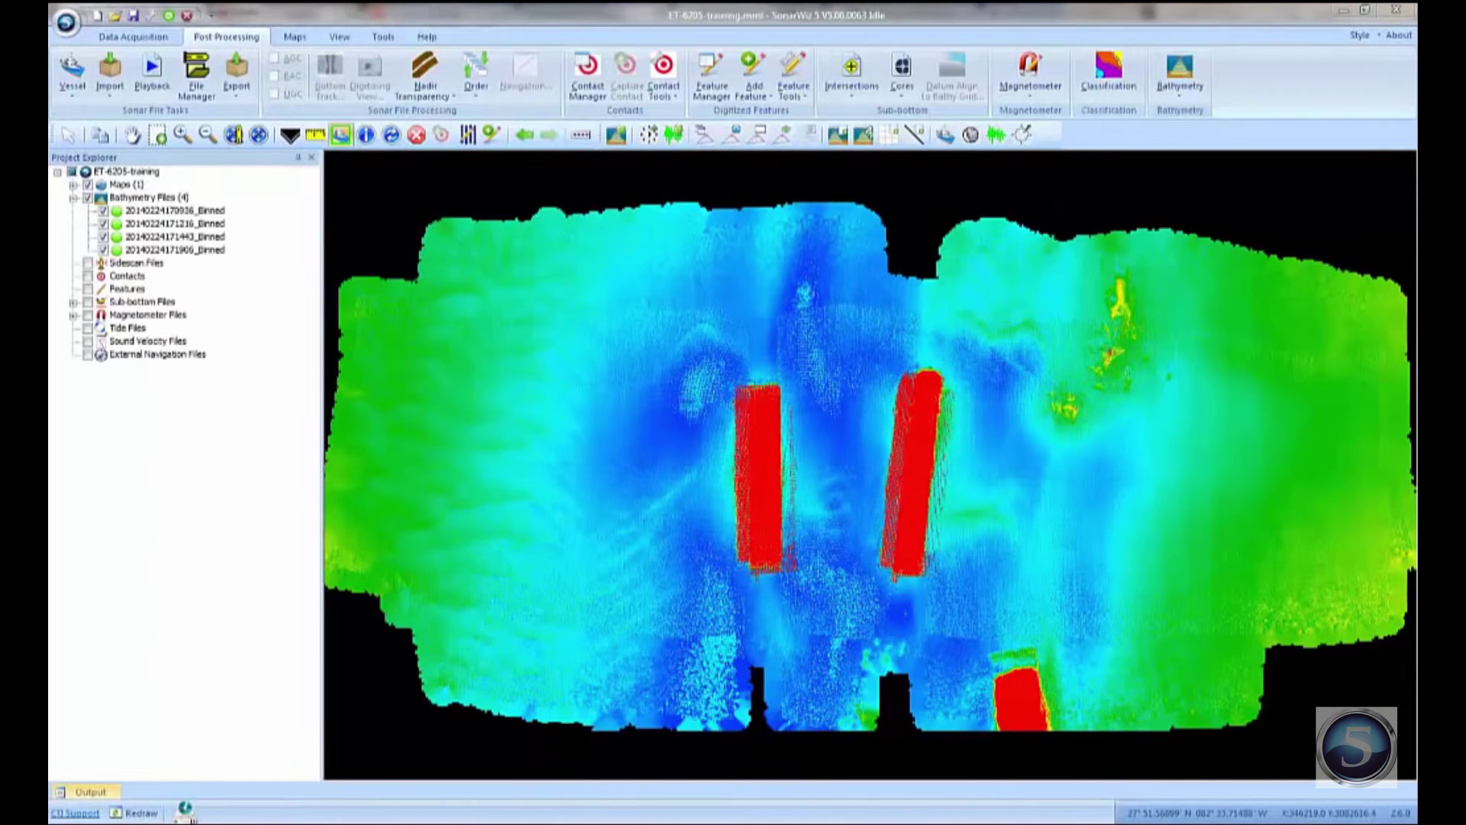
- Drop the 3D viewer's vertical exaggeration from 10.00 to 1.00, inspect the grid obliquely, then close it
left_click_drag(1078, 184, 916, 185)
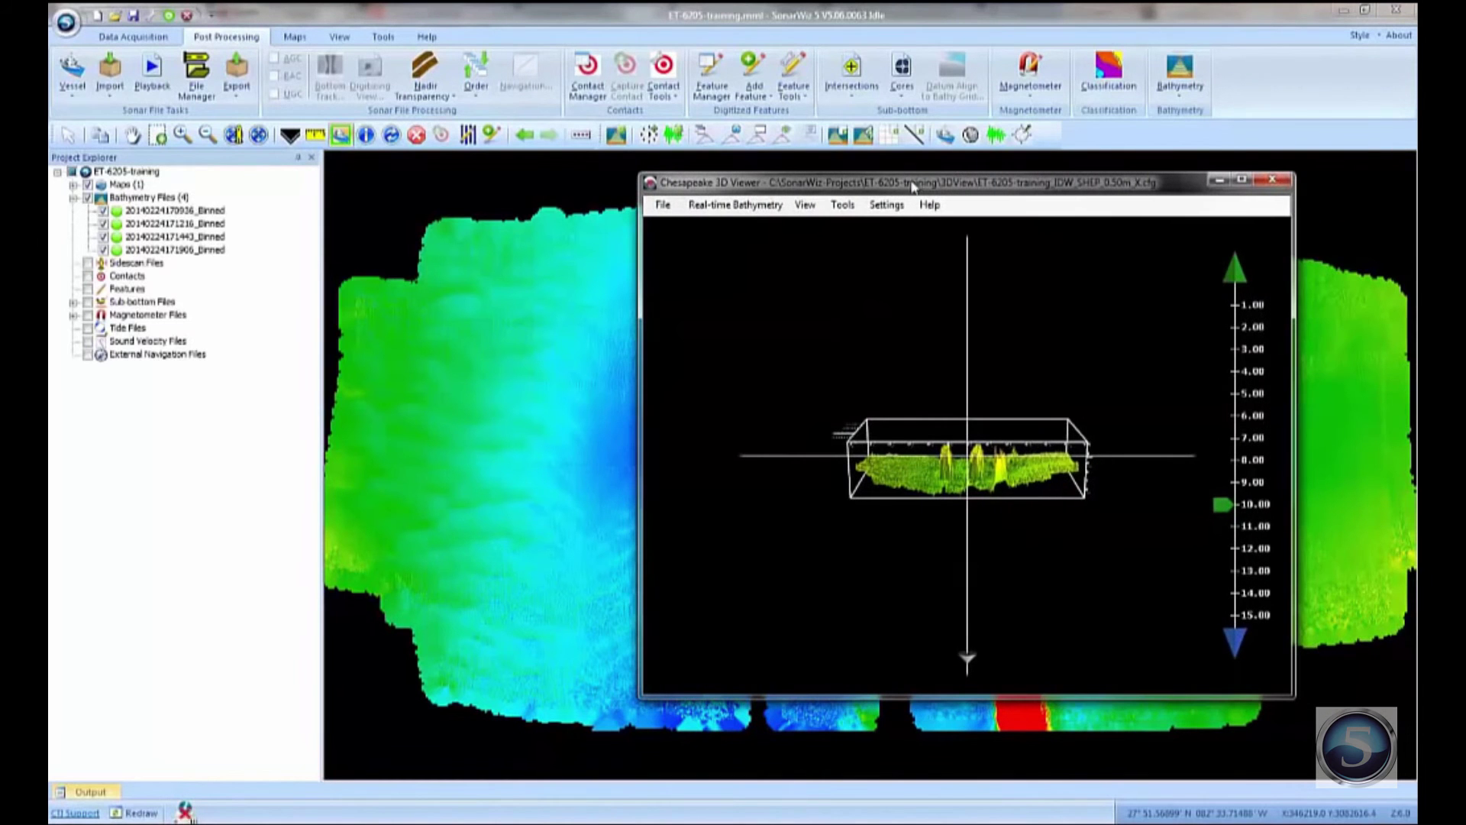
left_click_drag(1221, 504, 1222, 307)
scroll(1047, 492, "up", 5)
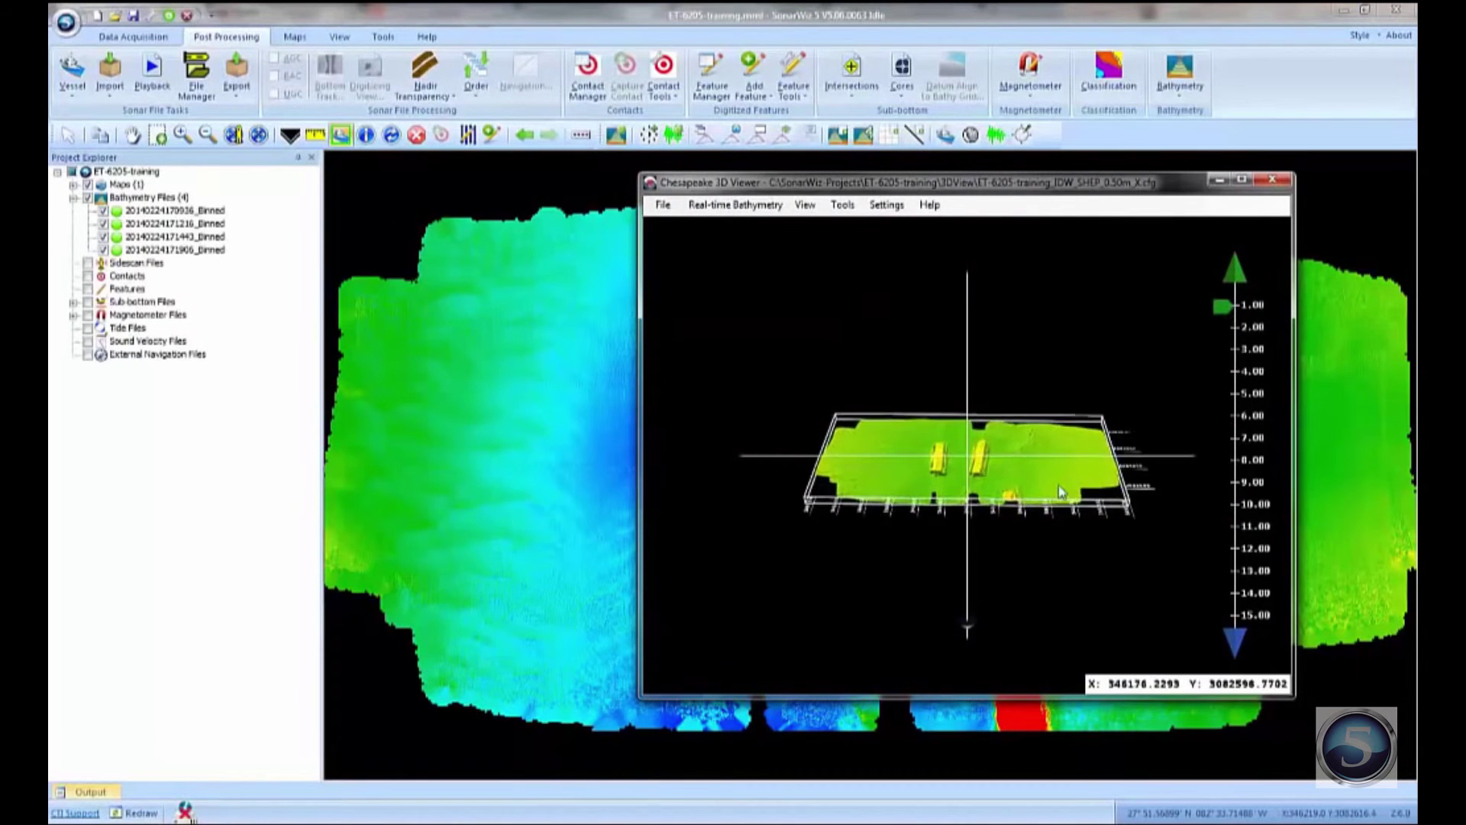
scroll(1079, 494, "up", 5)
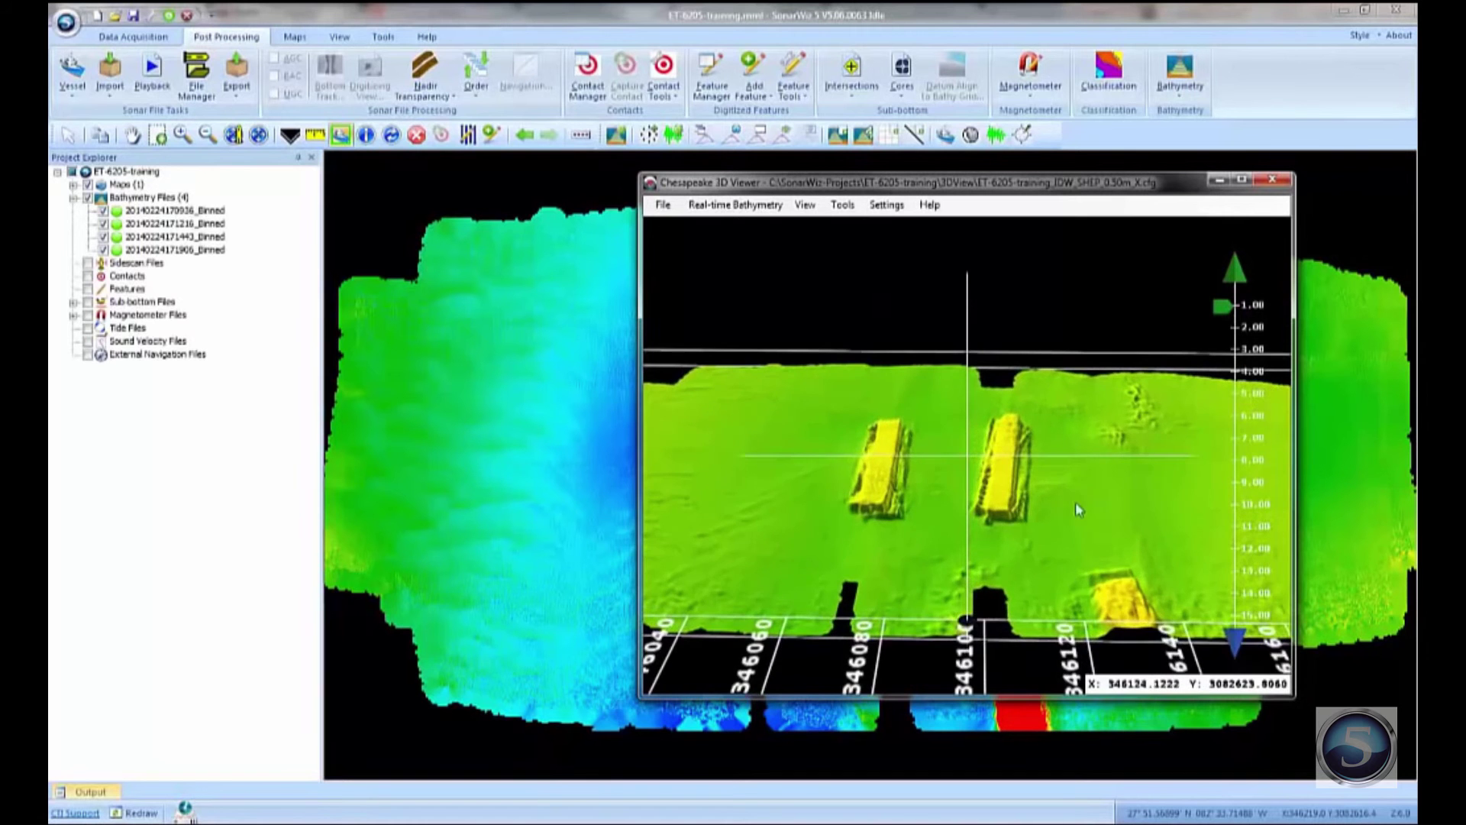
left_click_drag(1079, 494, 1005, 468)
left_click(1272, 180)
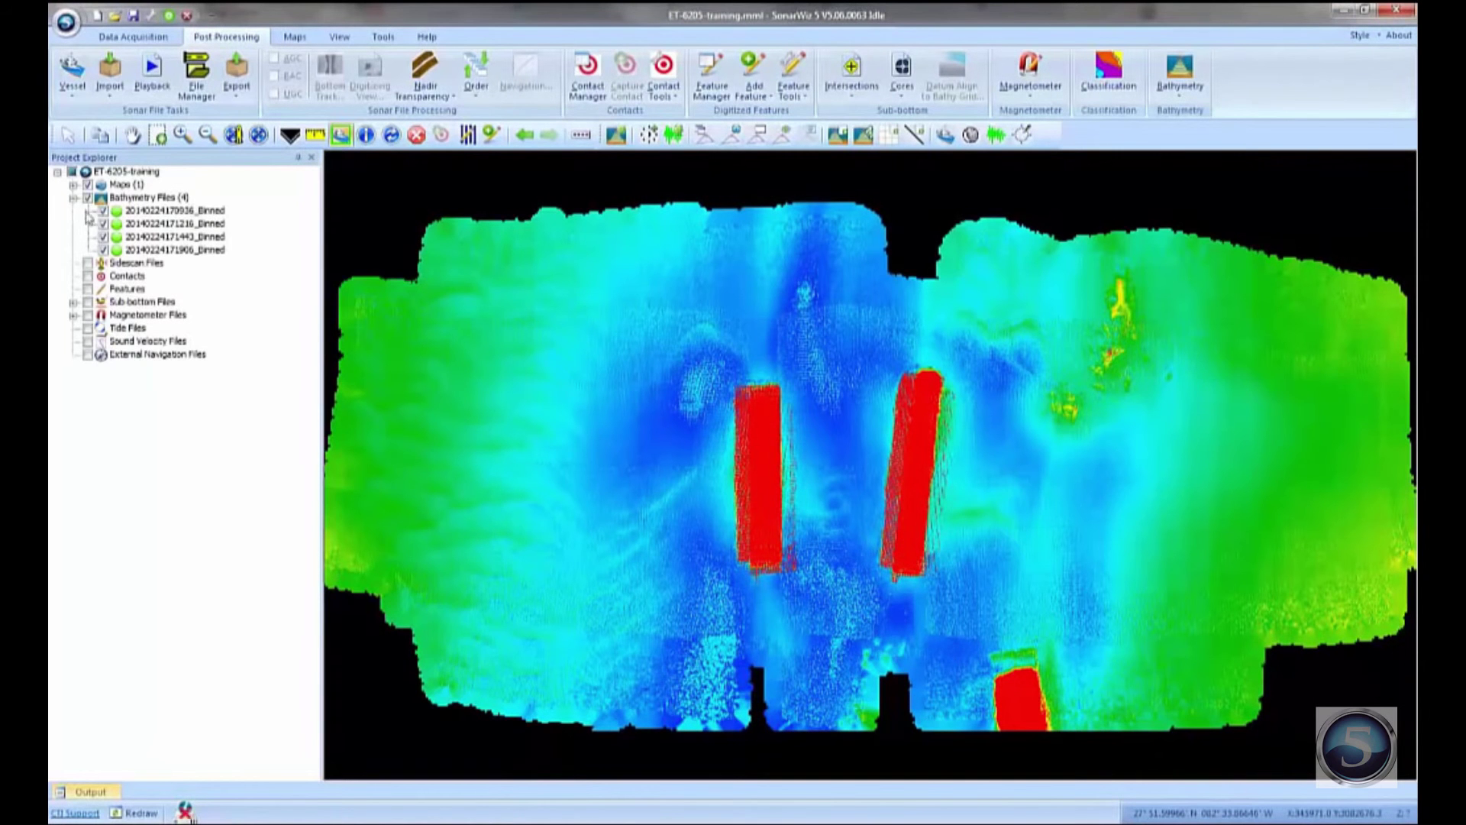
- Under Maps, hide the ET-6205-training_IDW_SHEP_0.50m_X.grd grid and show the raw Bathymetry Files soundings
left_click(73, 185)
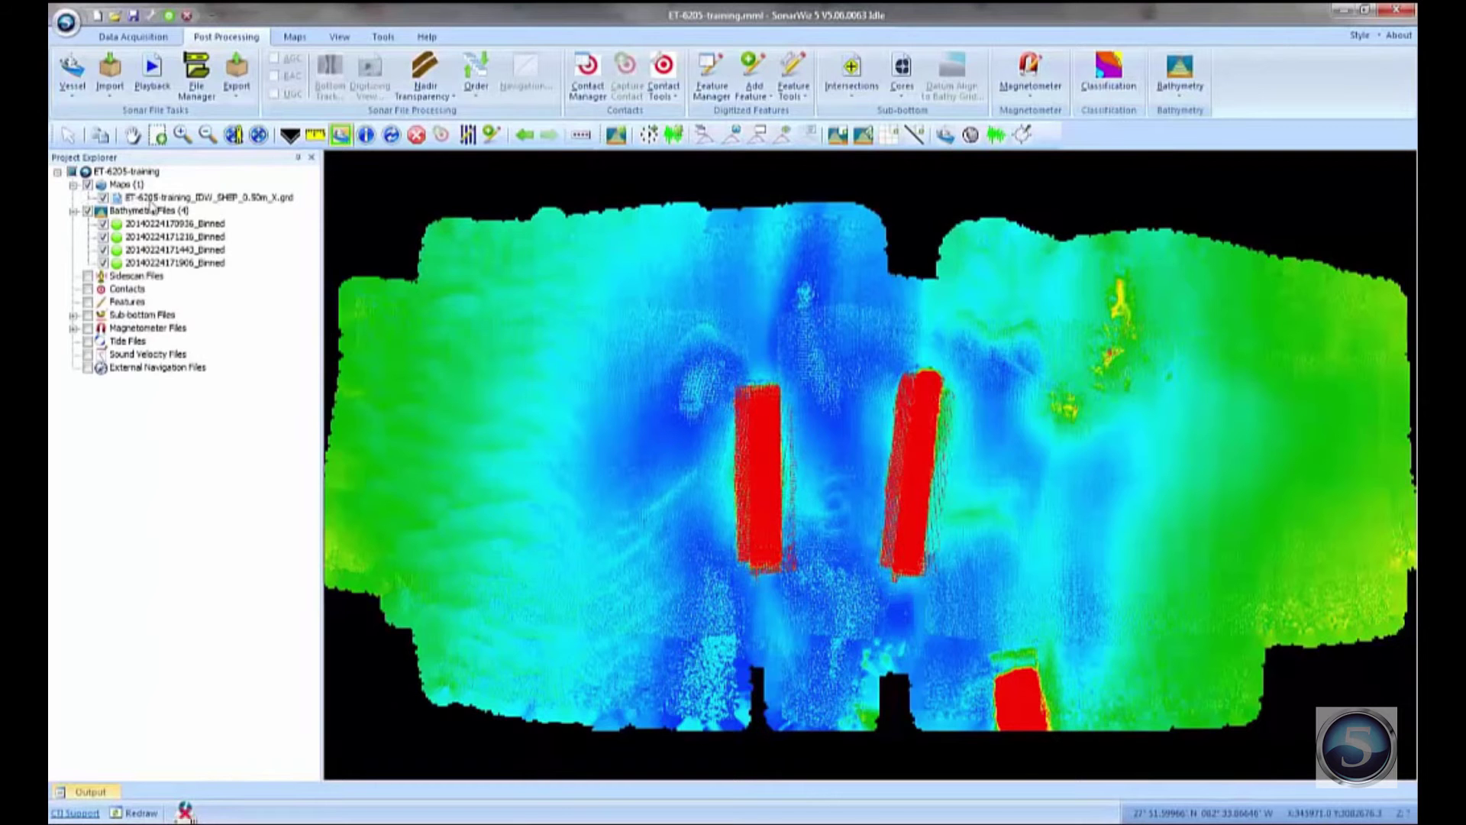
left_click(153, 197)
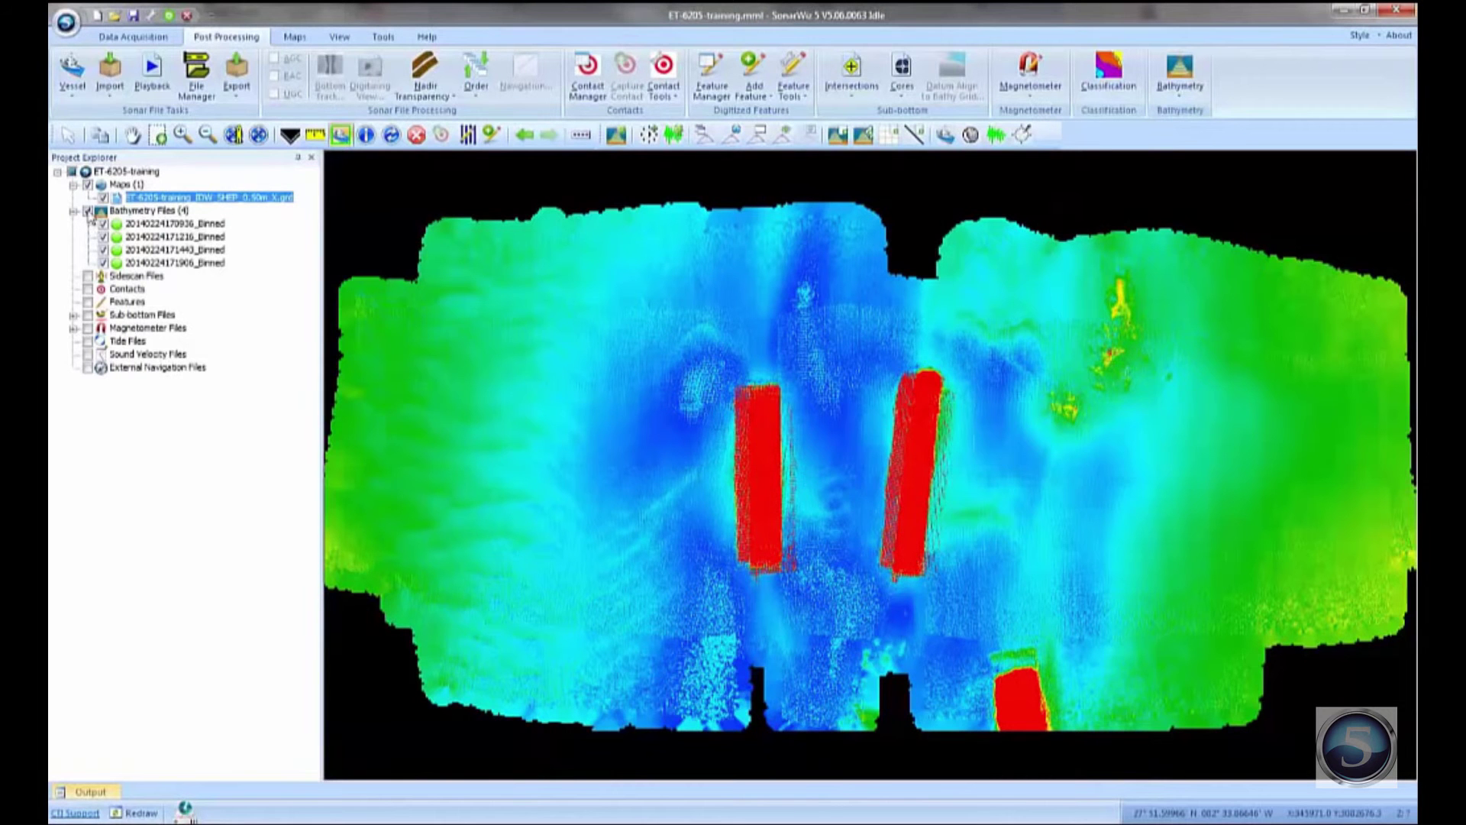
left_click(89, 212)
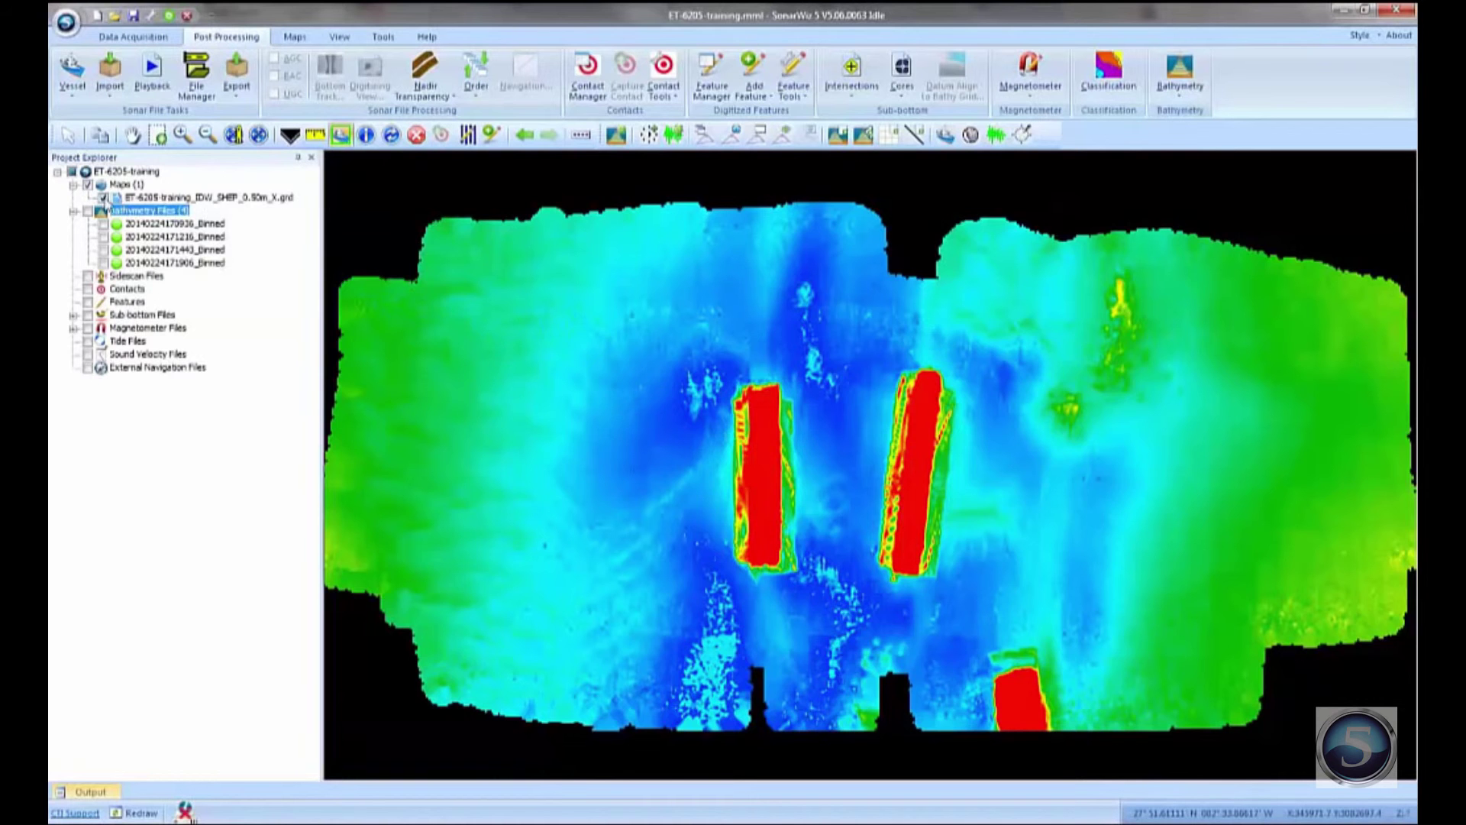
left_click(104, 198)
left_click(104, 197)
left_click(88, 211)
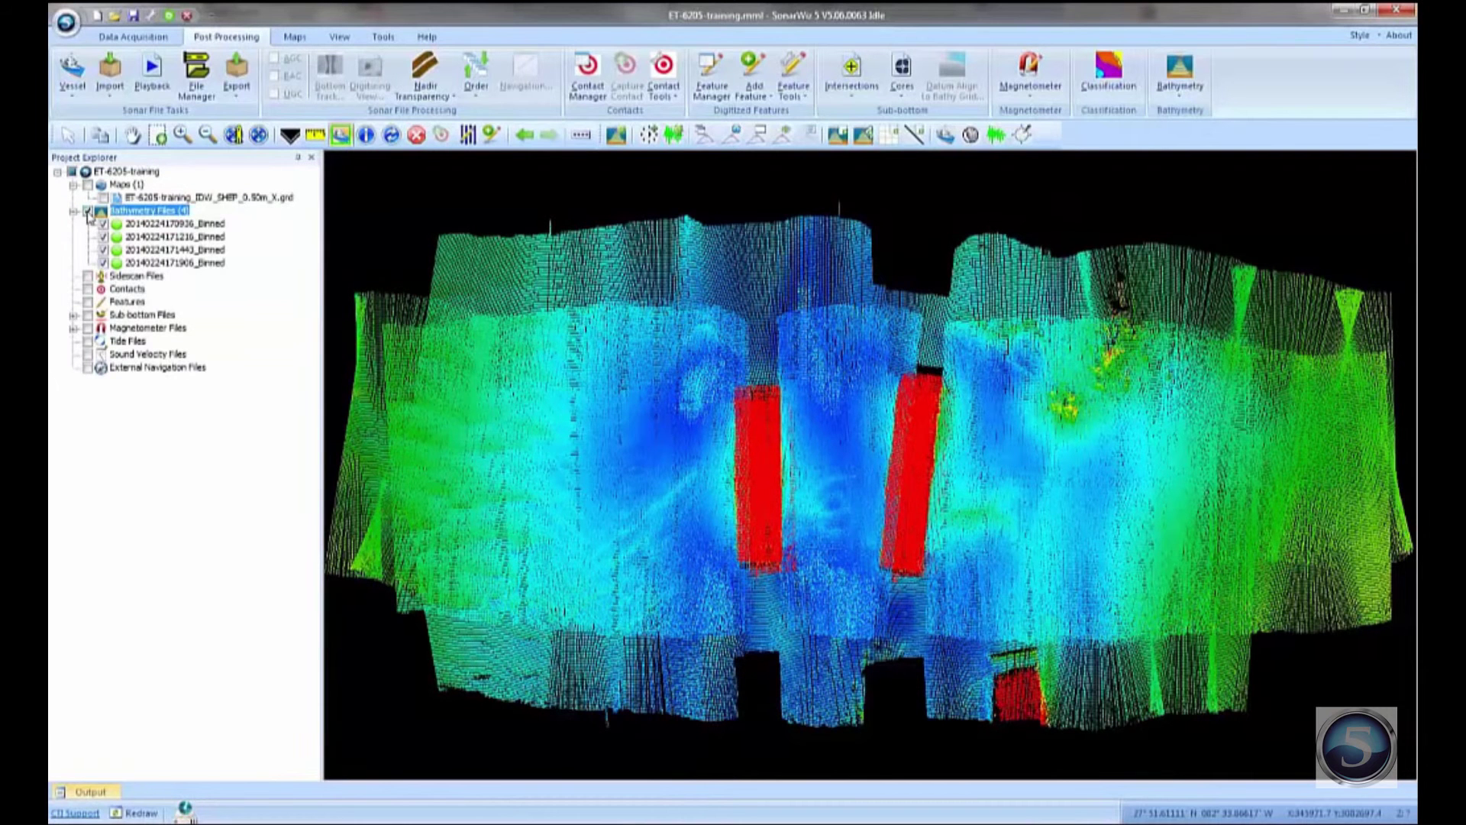
- Hide the bathymetry files, then import the four Binned .jsf files using channels 1 and 2
left_click(88, 211)
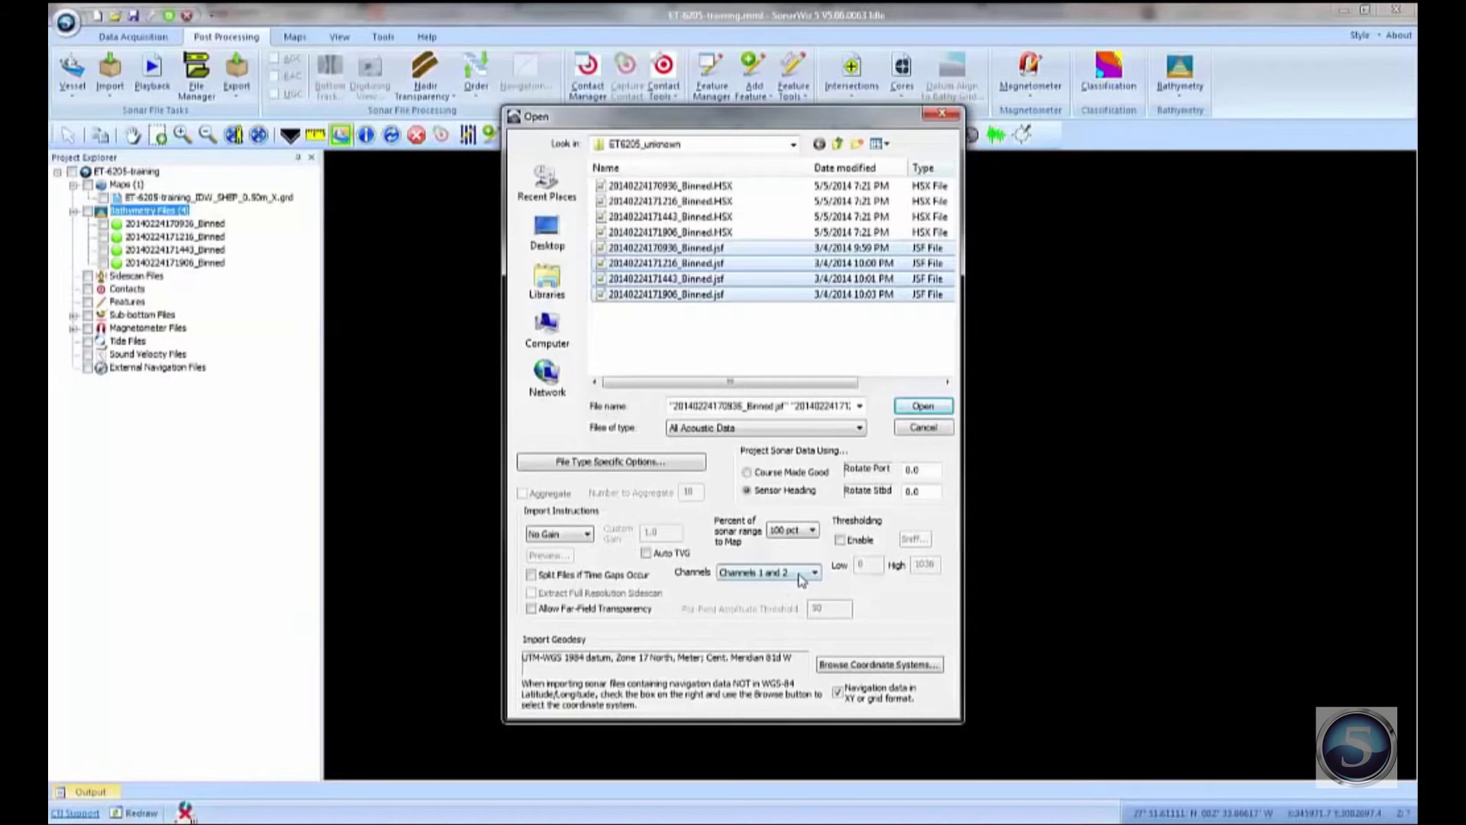
left_click(799, 577)
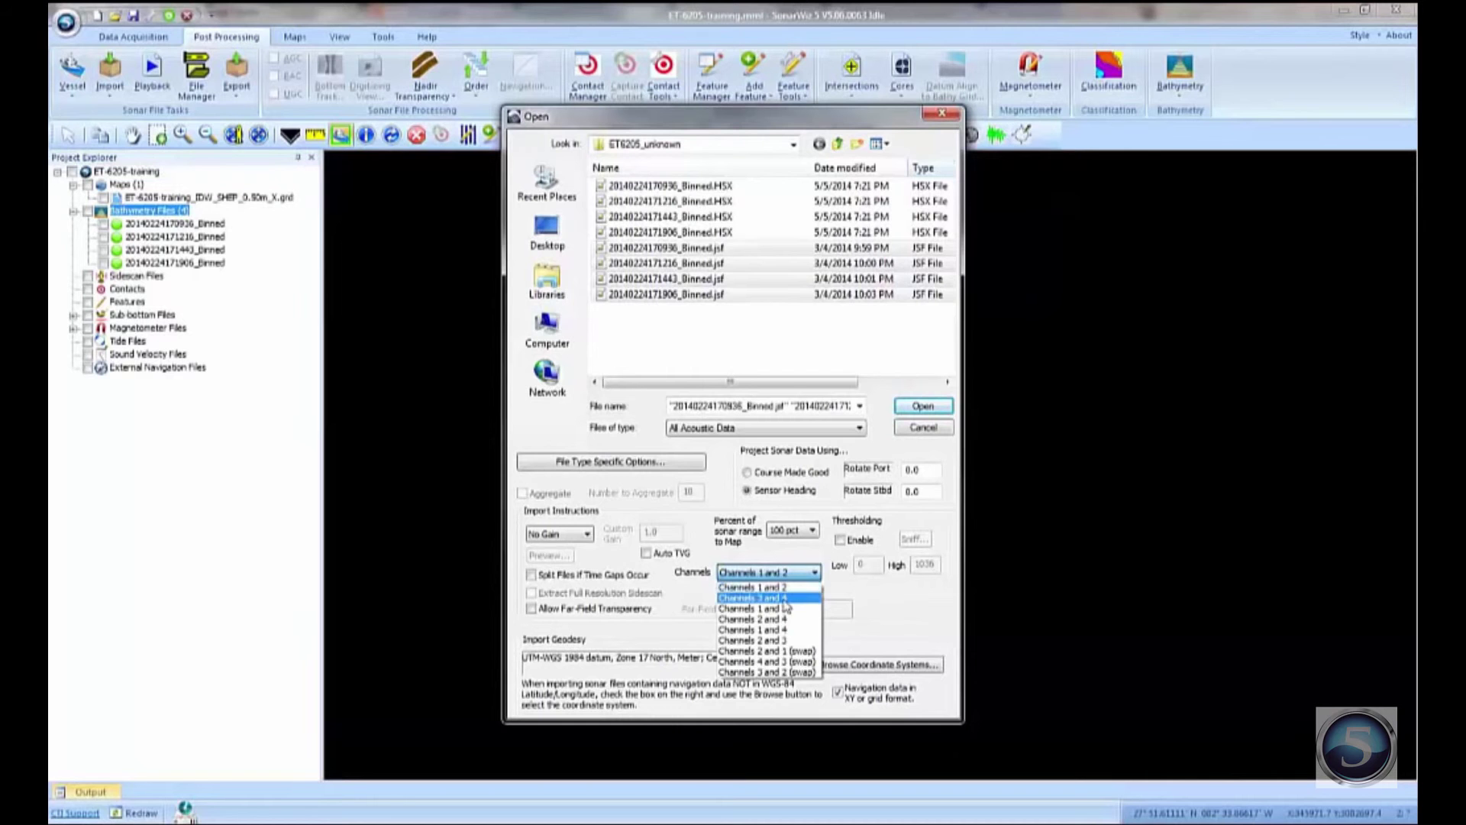
left_click(792, 588)
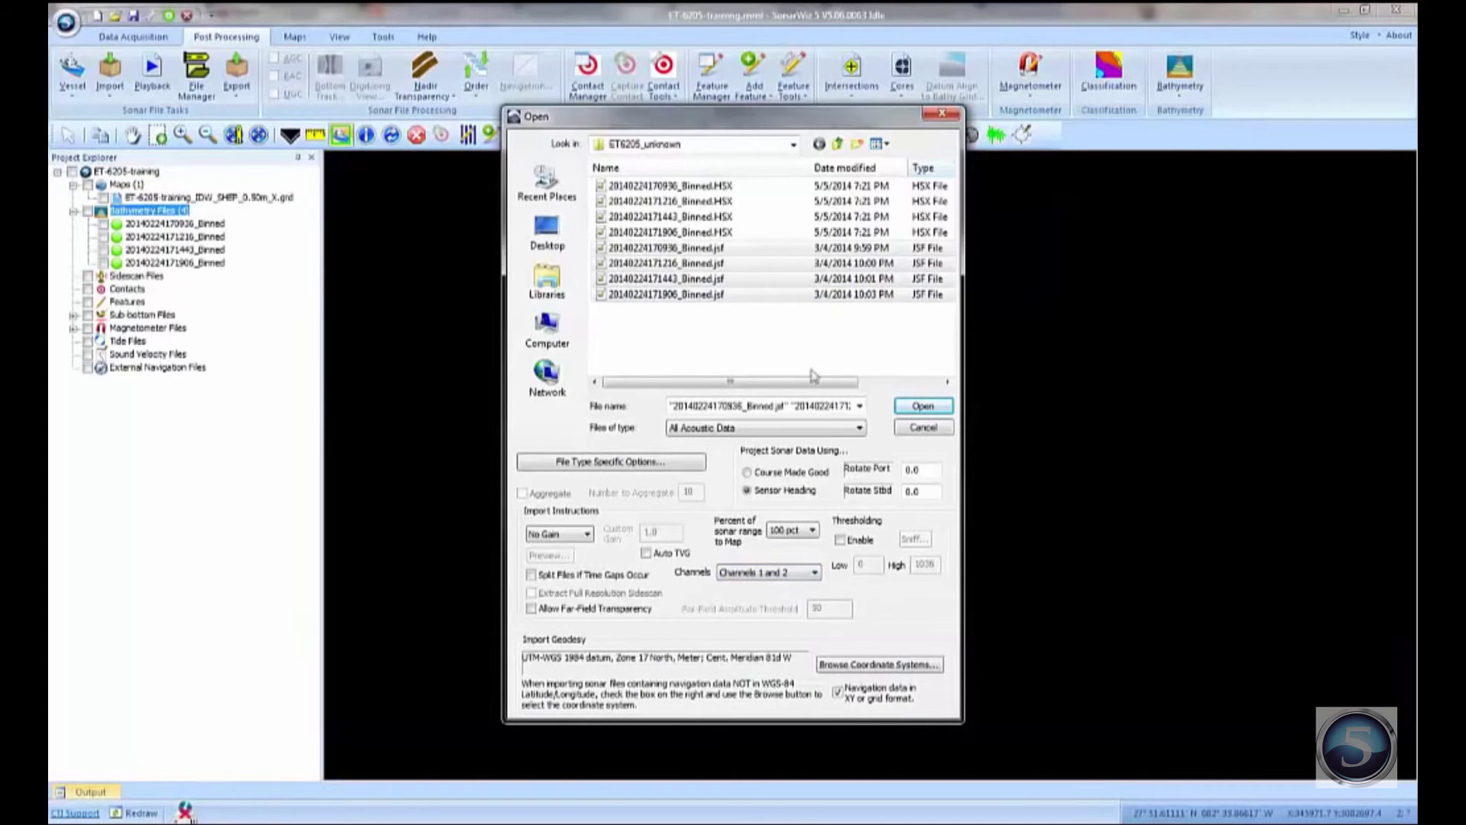
left_click(922, 405)
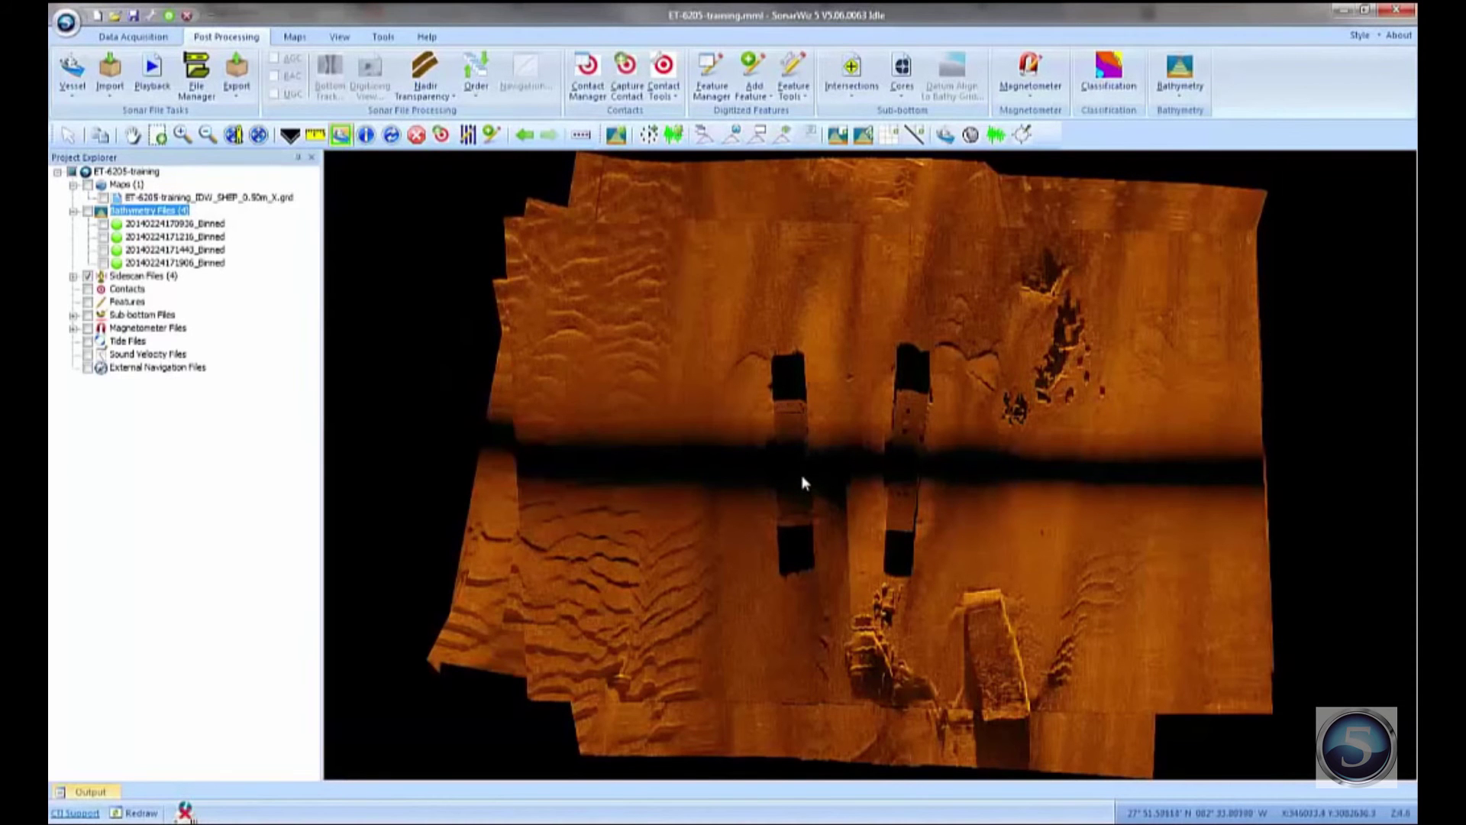
- Bottom-track the first sonar file automatically with threshold 3 and save it
left_click(1088, 479)
right_click(1085, 480)
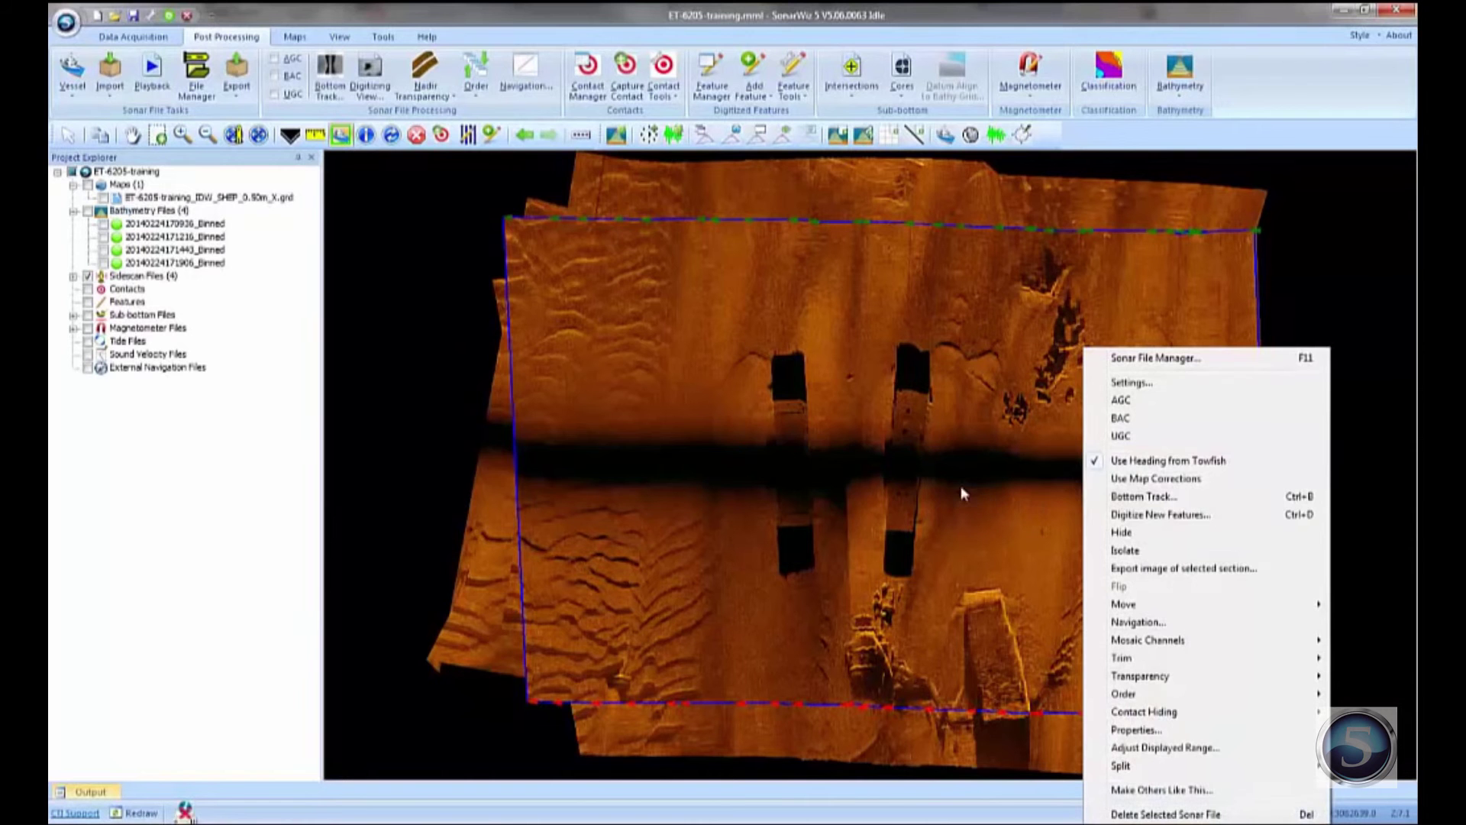
left_click(1135, 498)
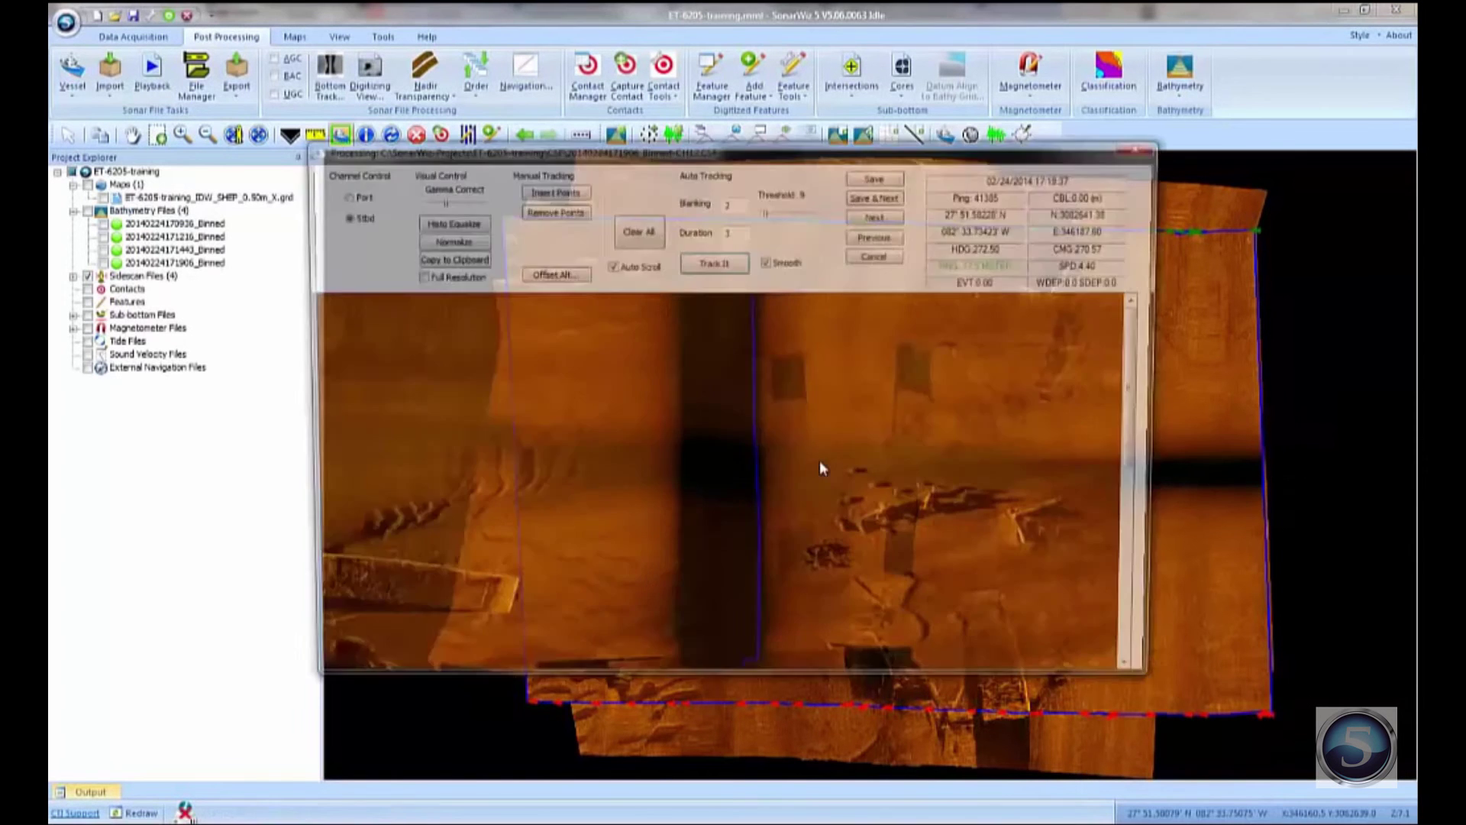
mouse_move(1143, 336)
left_mouse_down()
mouse_move(1141, 504)
mouse_move(1134, 312)
left_mouse_up()
left_click_drag(976, 151, 607, 90)
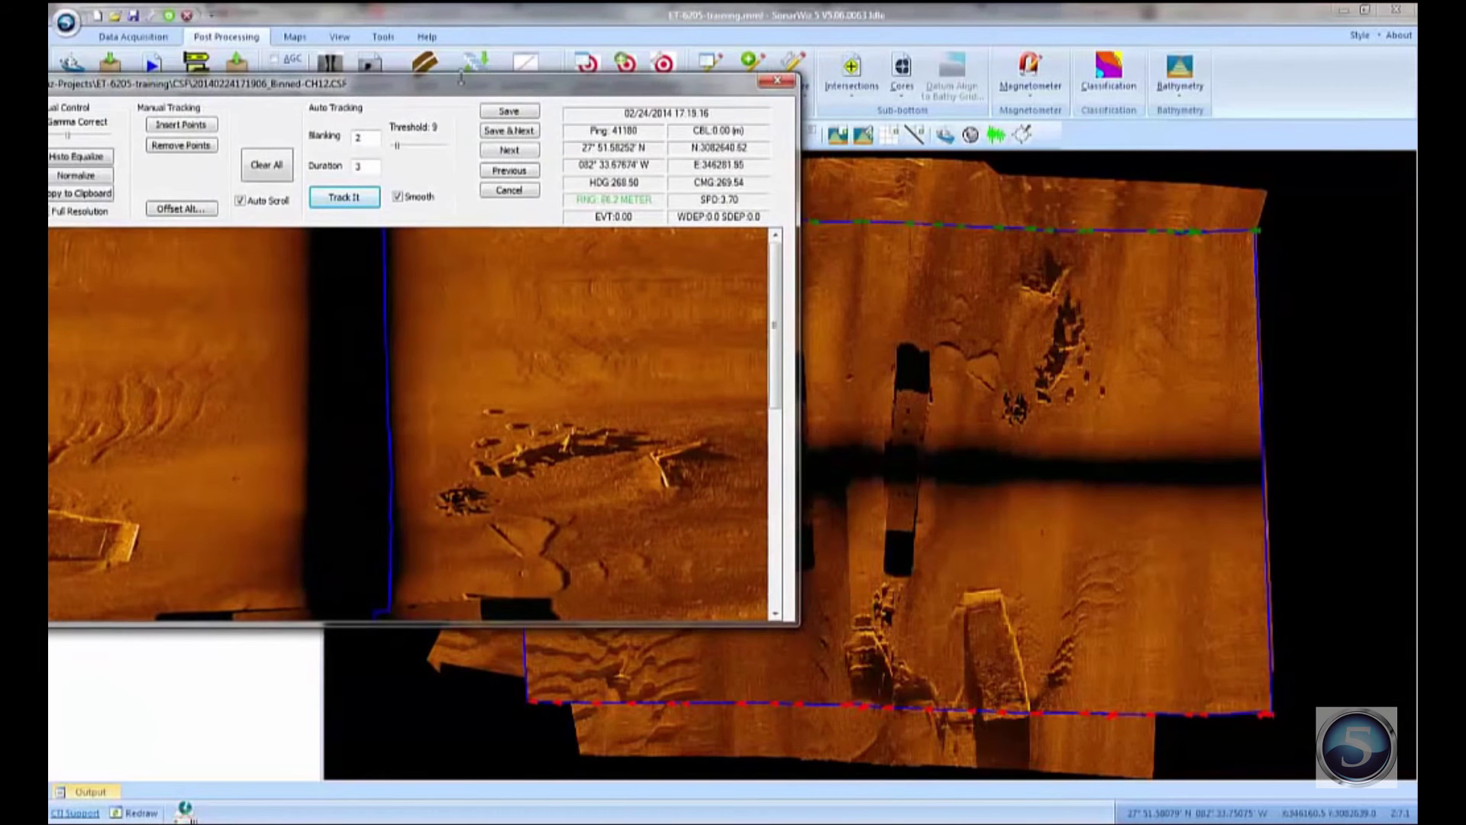
left_click_drag(463, 88, 756, 86)
left_click(641, 197)
left_click_drag(690, 143, 685, 143)
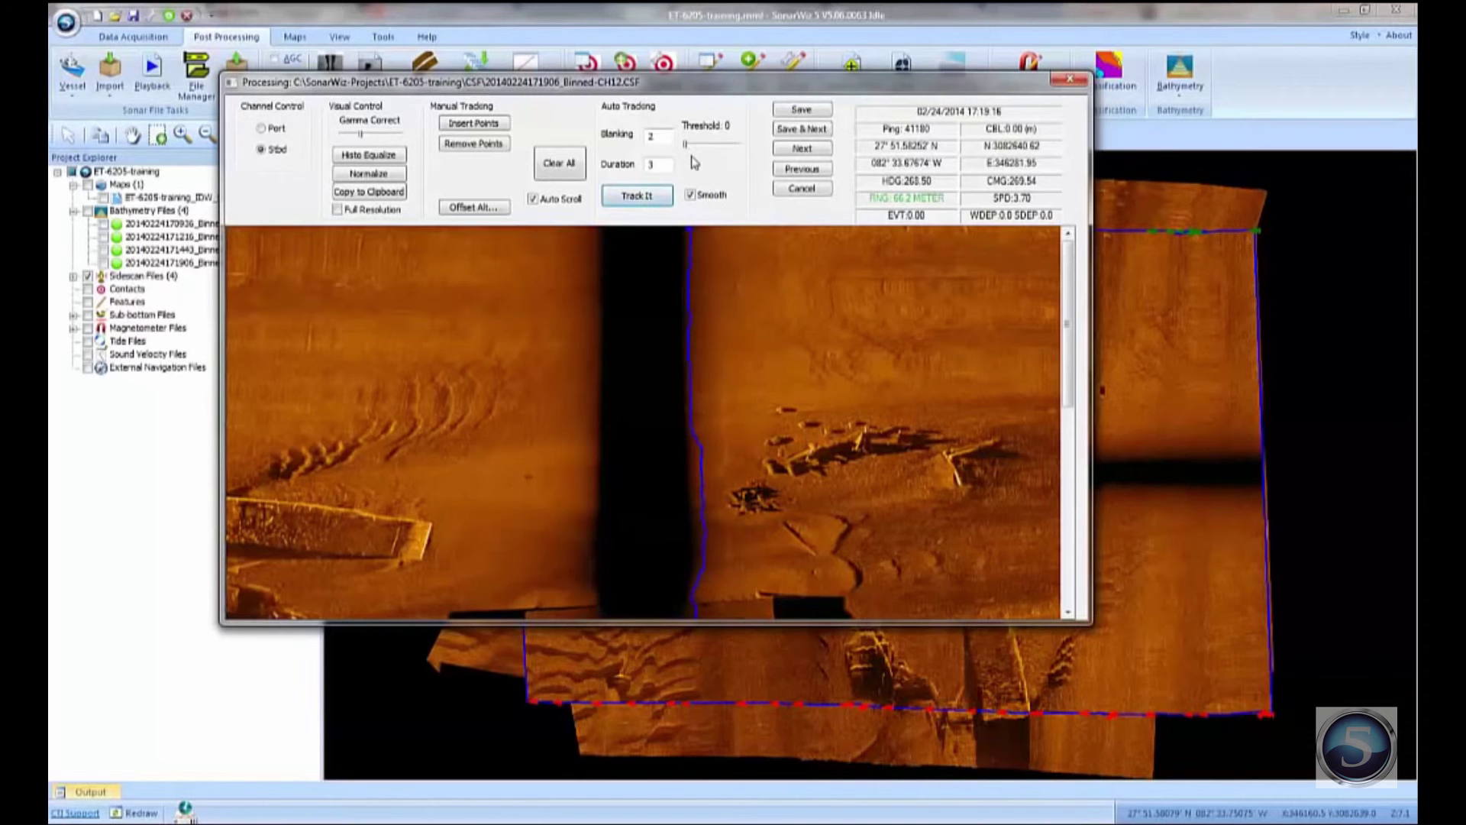
key("Right")
key("Right")
key("Right")
left_click(1073, 455)
left_click(802, 129)
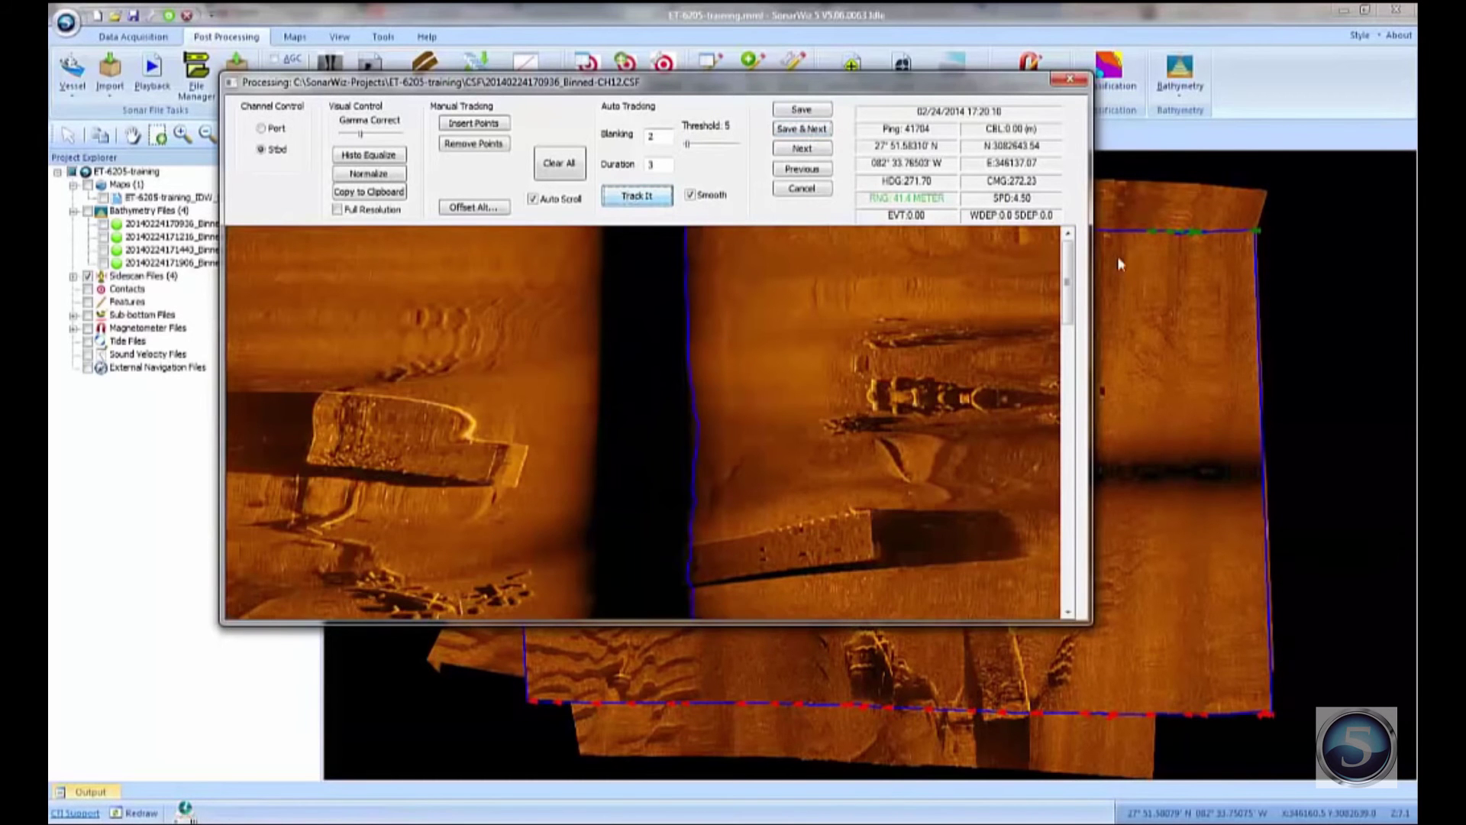
- Auto-track the bottom on the next sidescan files, saving each before moving on
left_click_drag(1068, 277, 1030, 578)
left_click(802, 129)
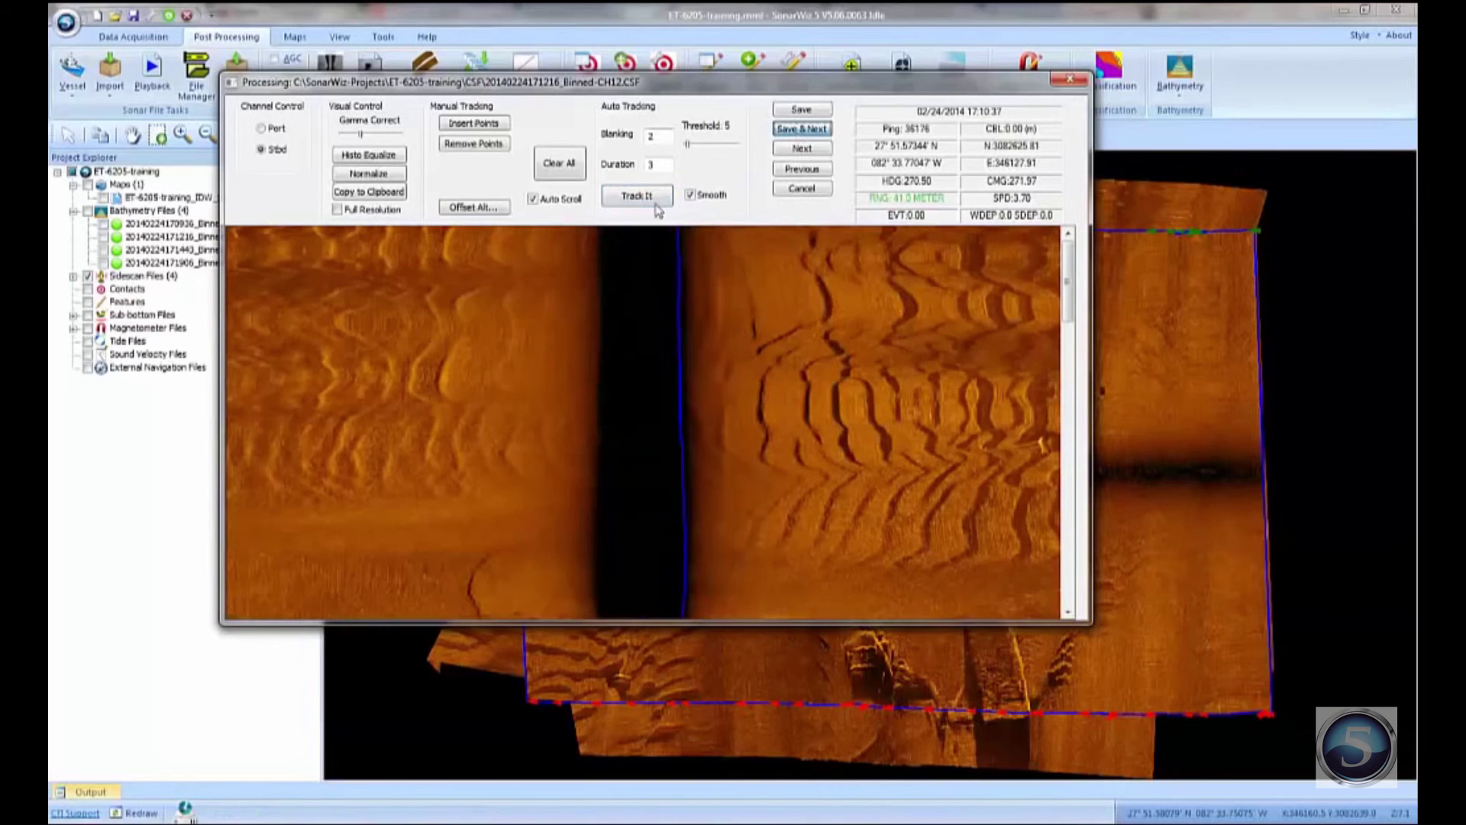
left_click(637, 195)
left_click_drag(1068, 275, 1046, 569)
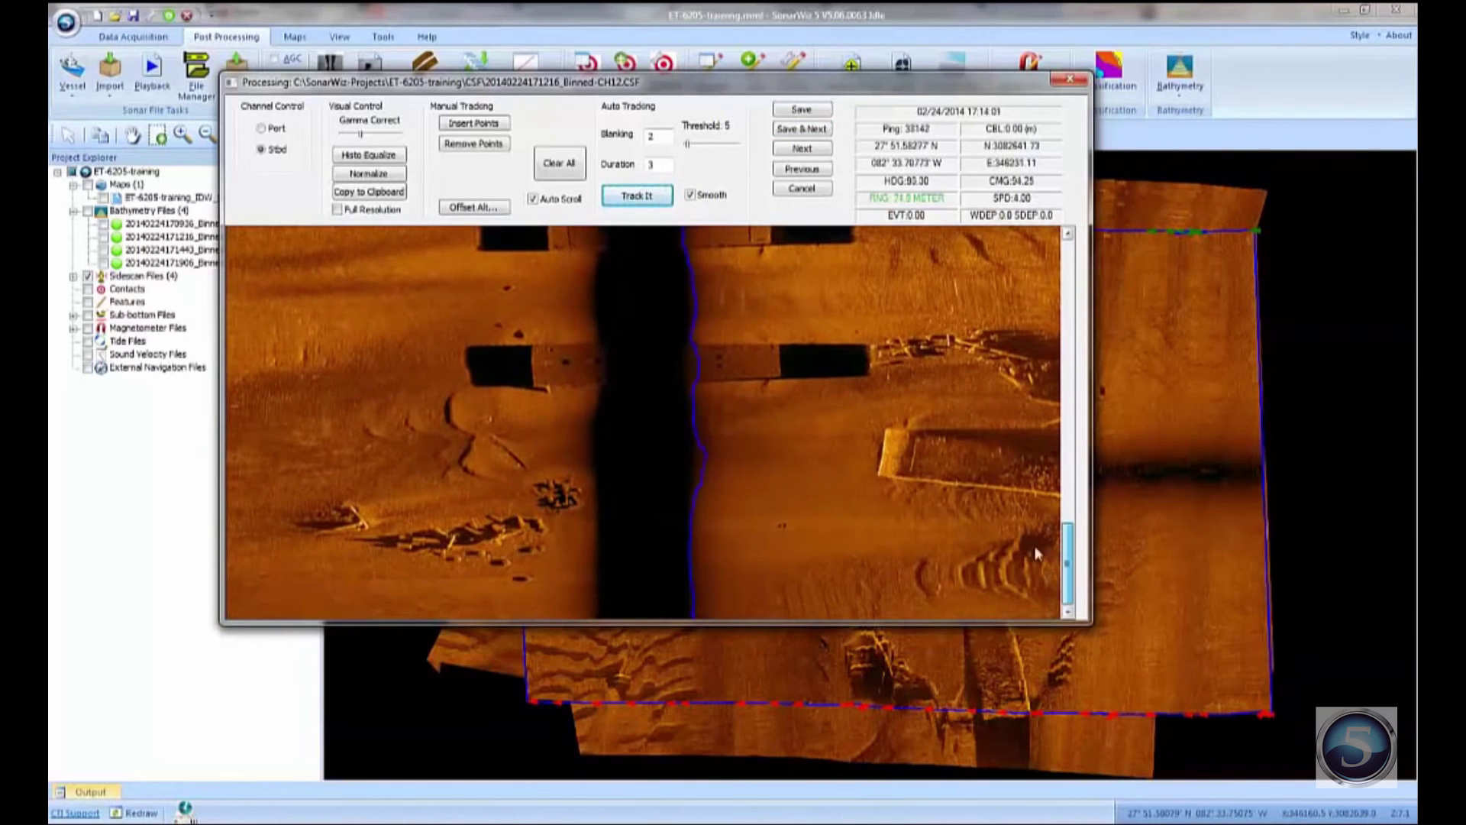
left_click(814, 131)
left_click(627, 197)
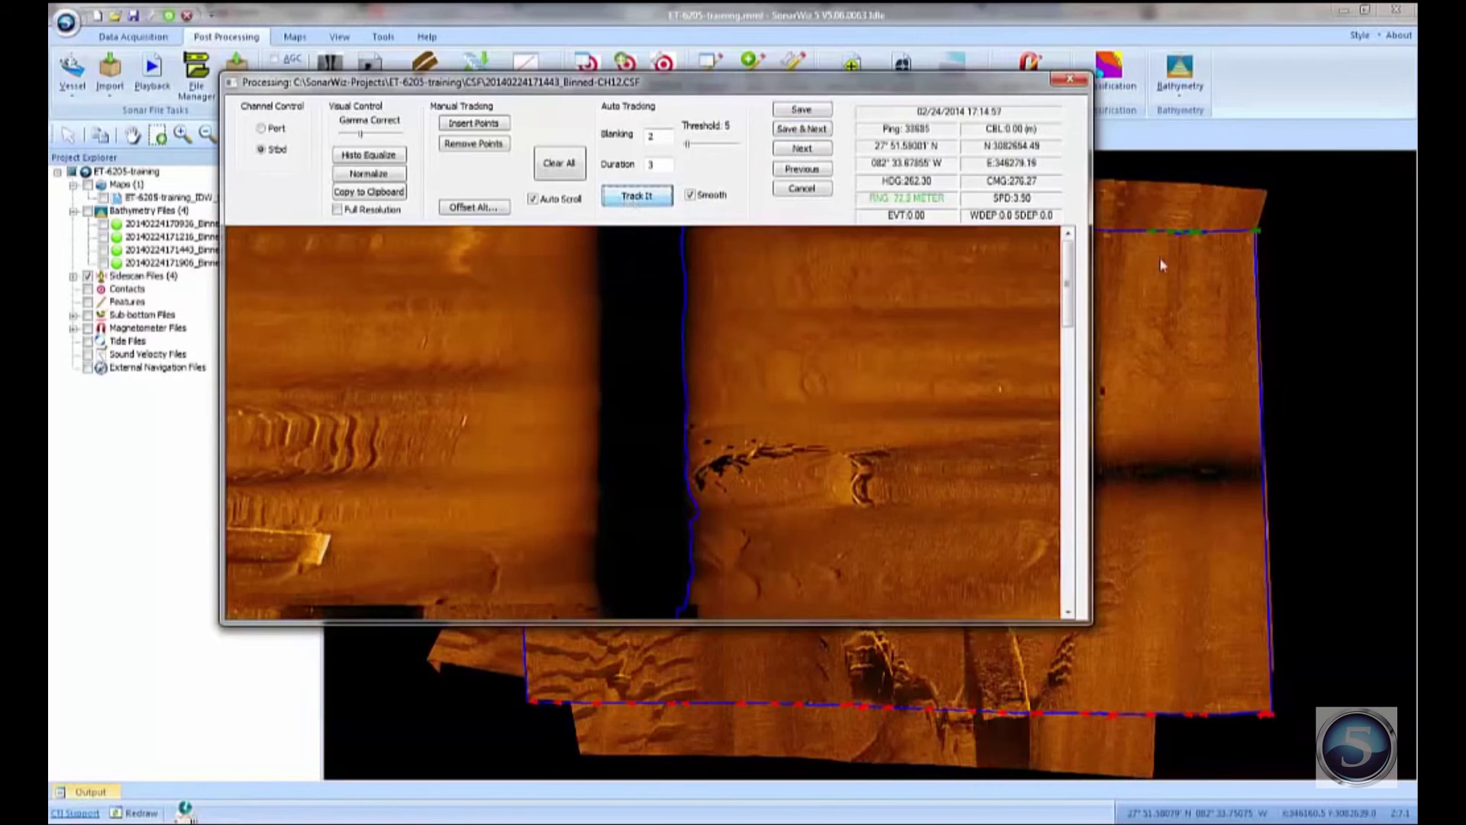
left_click_drag(1068, 280, 1067, 452)
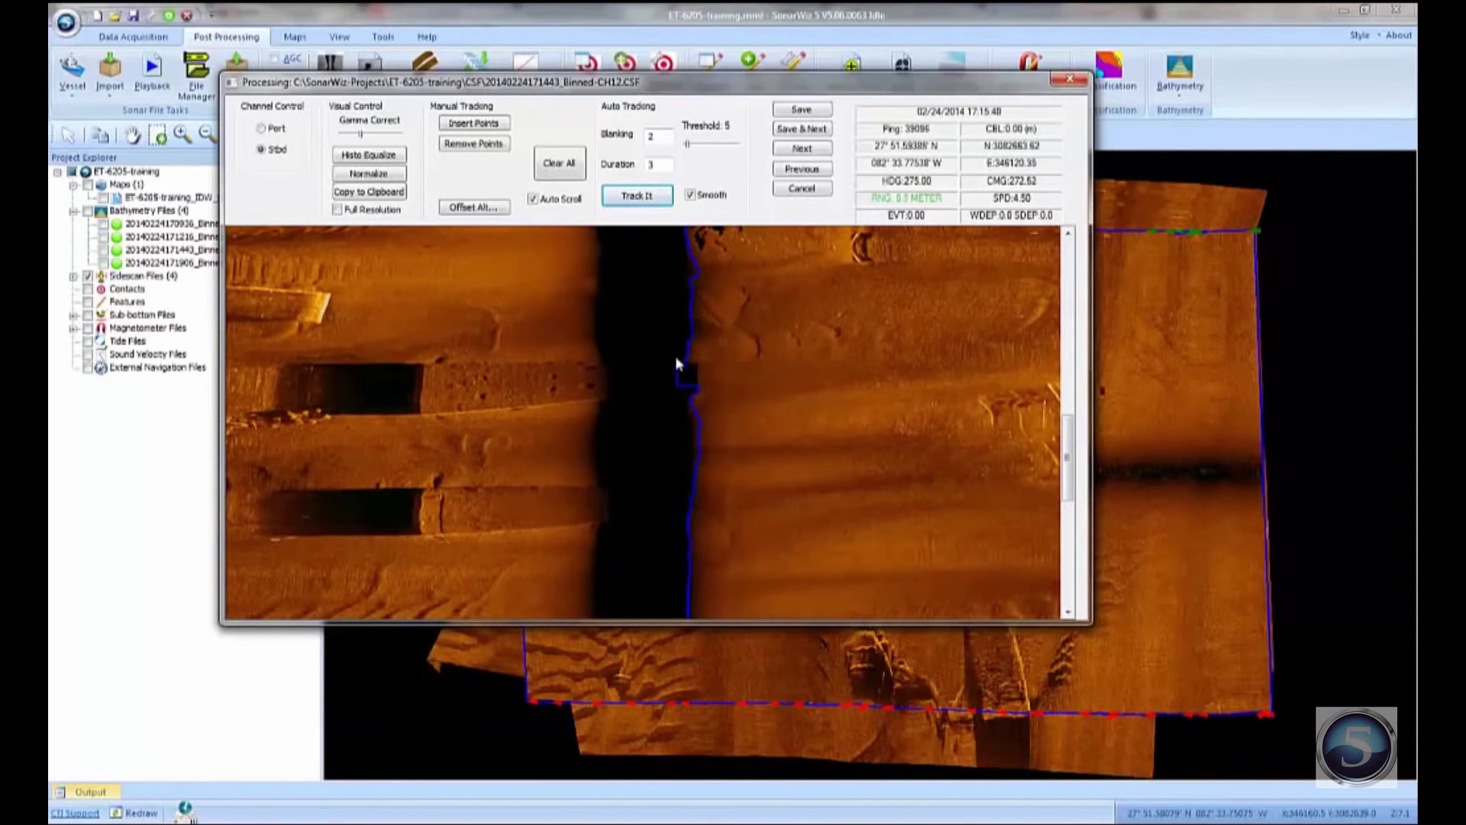
- Hand-edit the last file's track line, removing a notch and inserting points across the gap, then save
left_click_drag(730, 626, 730, 750)
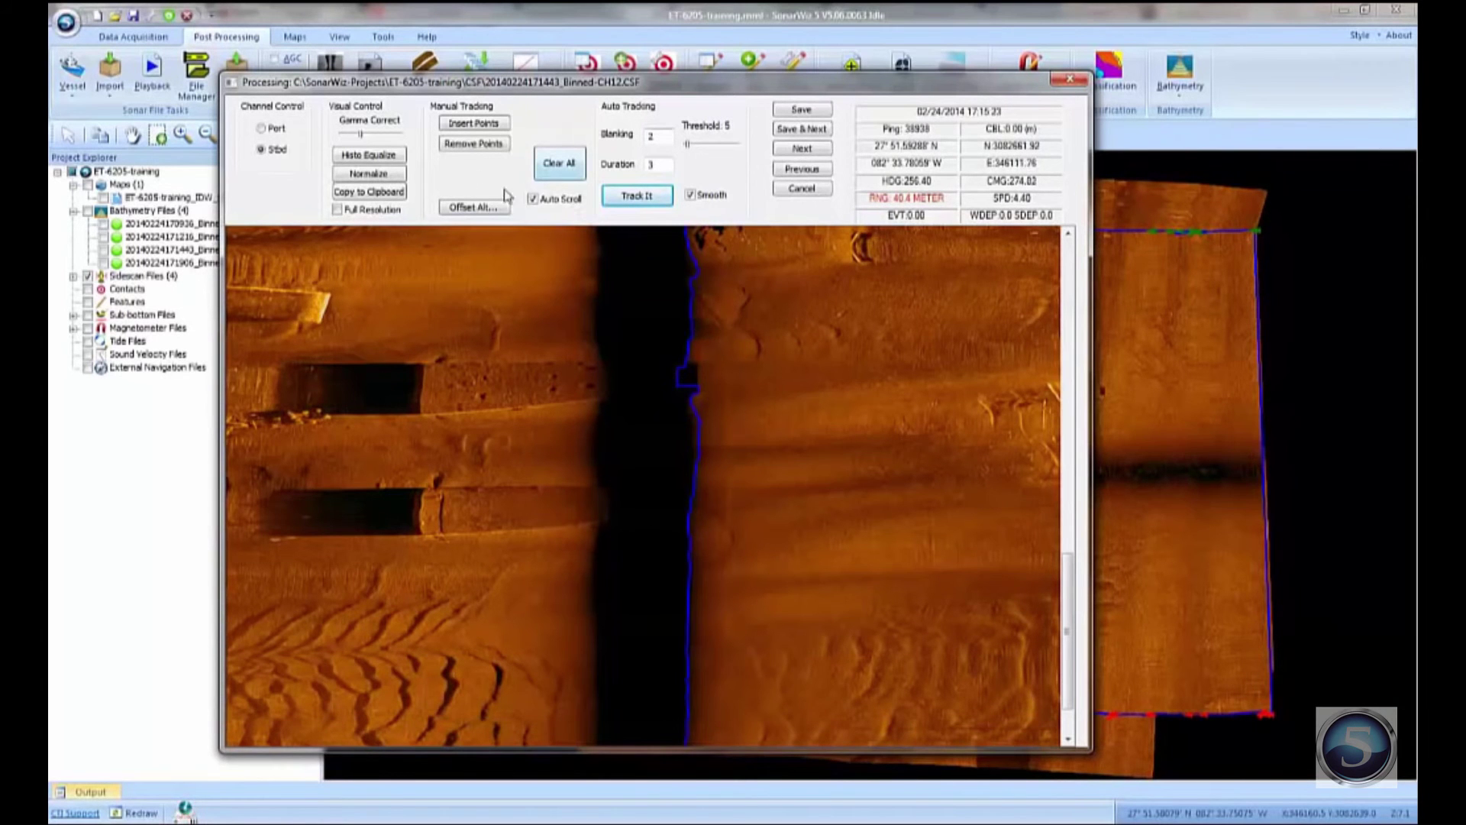
left_click(470, 124)
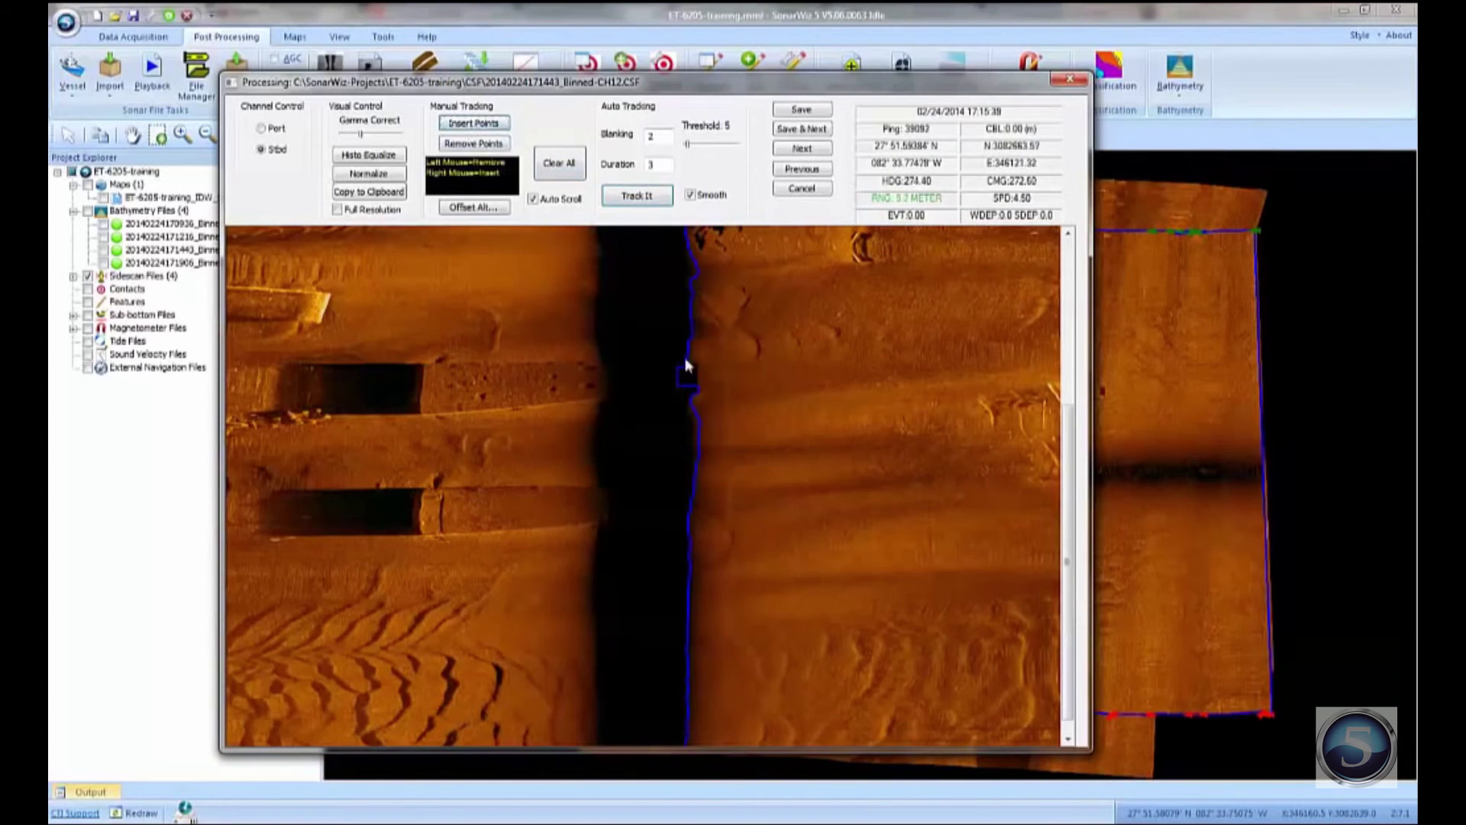
left_click(718, 404)
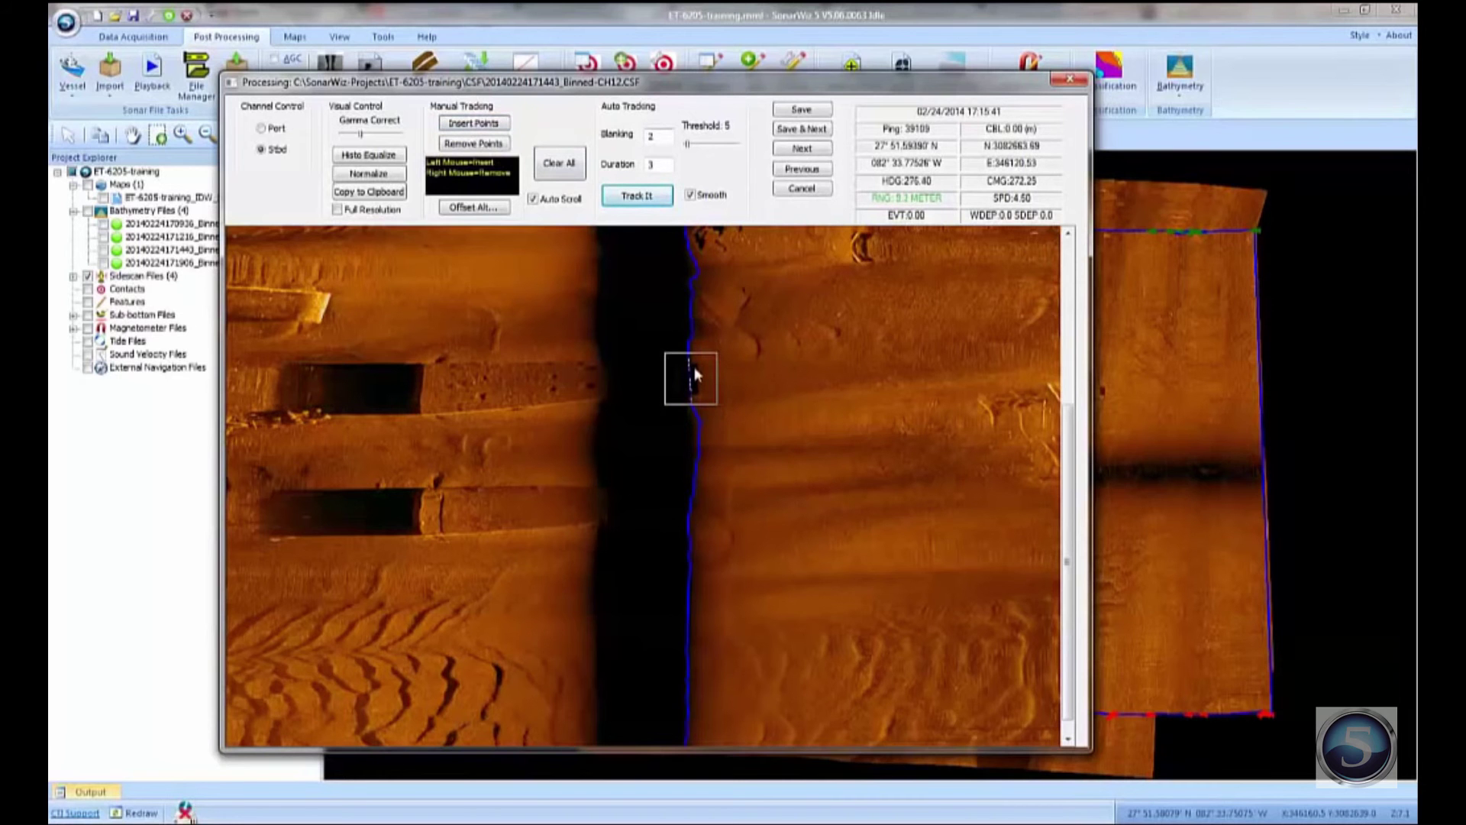
left_click(694, 373)
left_click(689, 397)
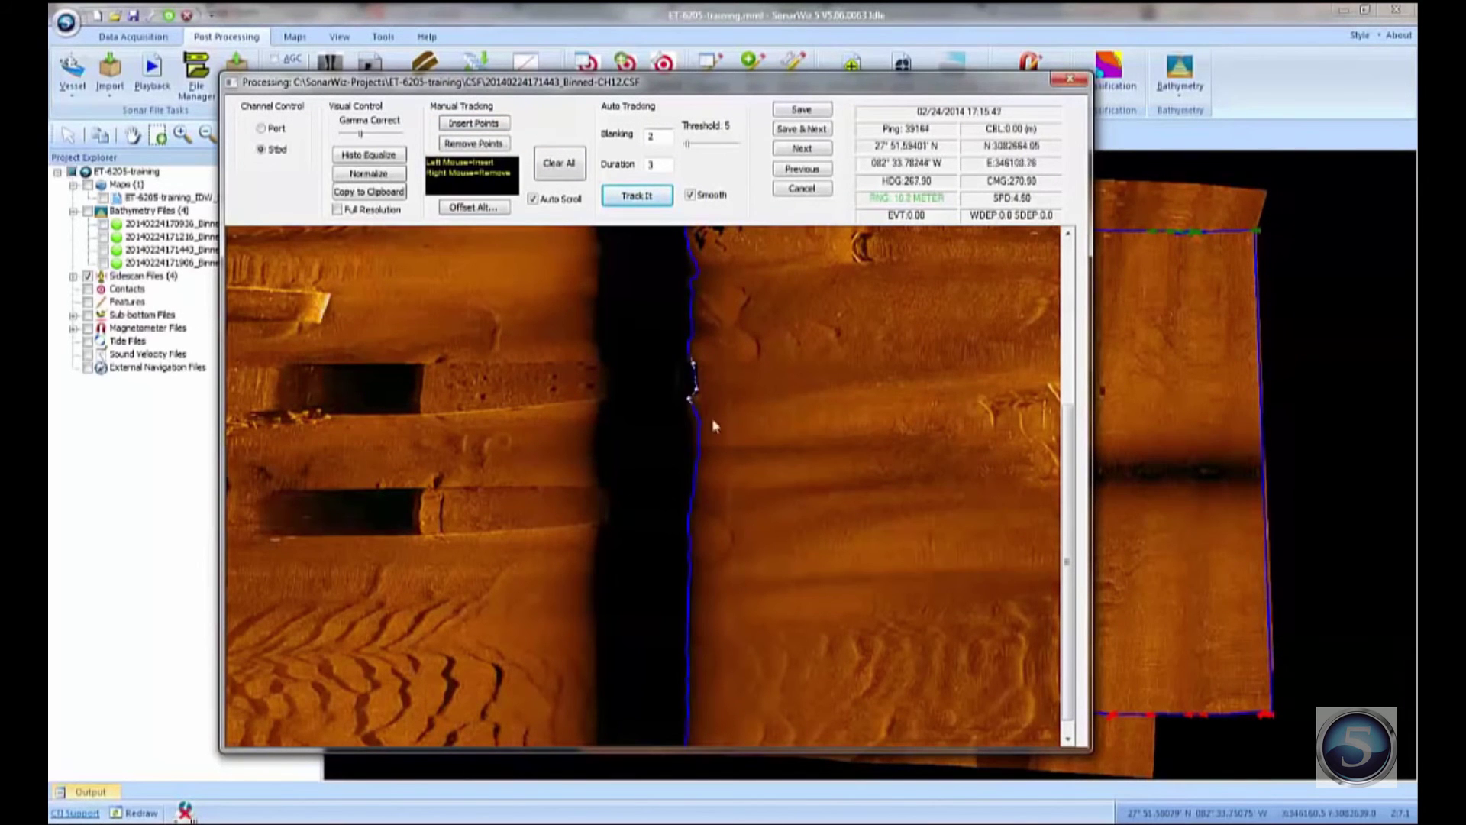
left_click(802, 111)
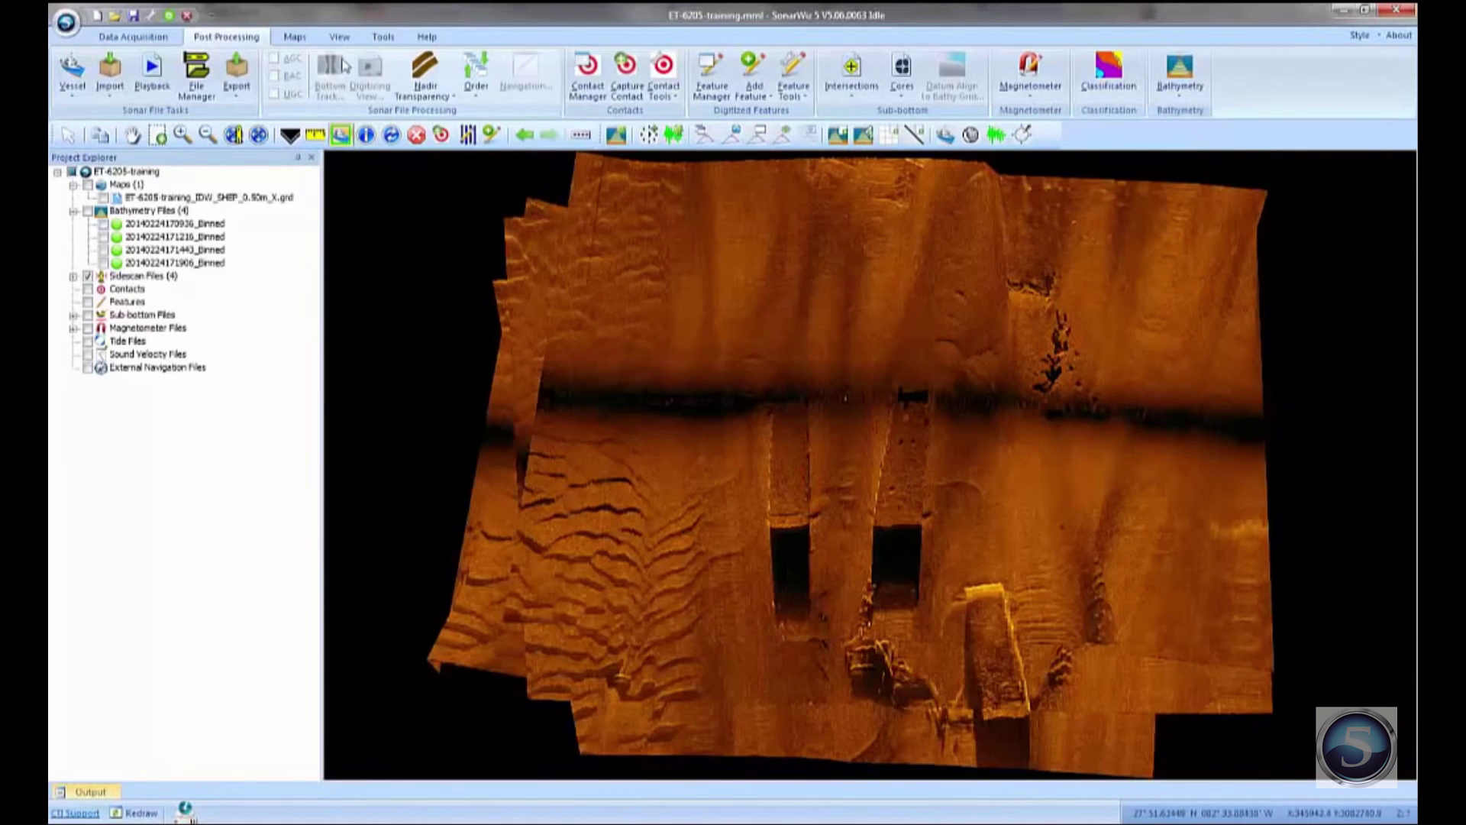
- Try Shine Through, Average and Root Mean Square sidescan overlap modes, then return to Cover Up
left_click(378, 39)
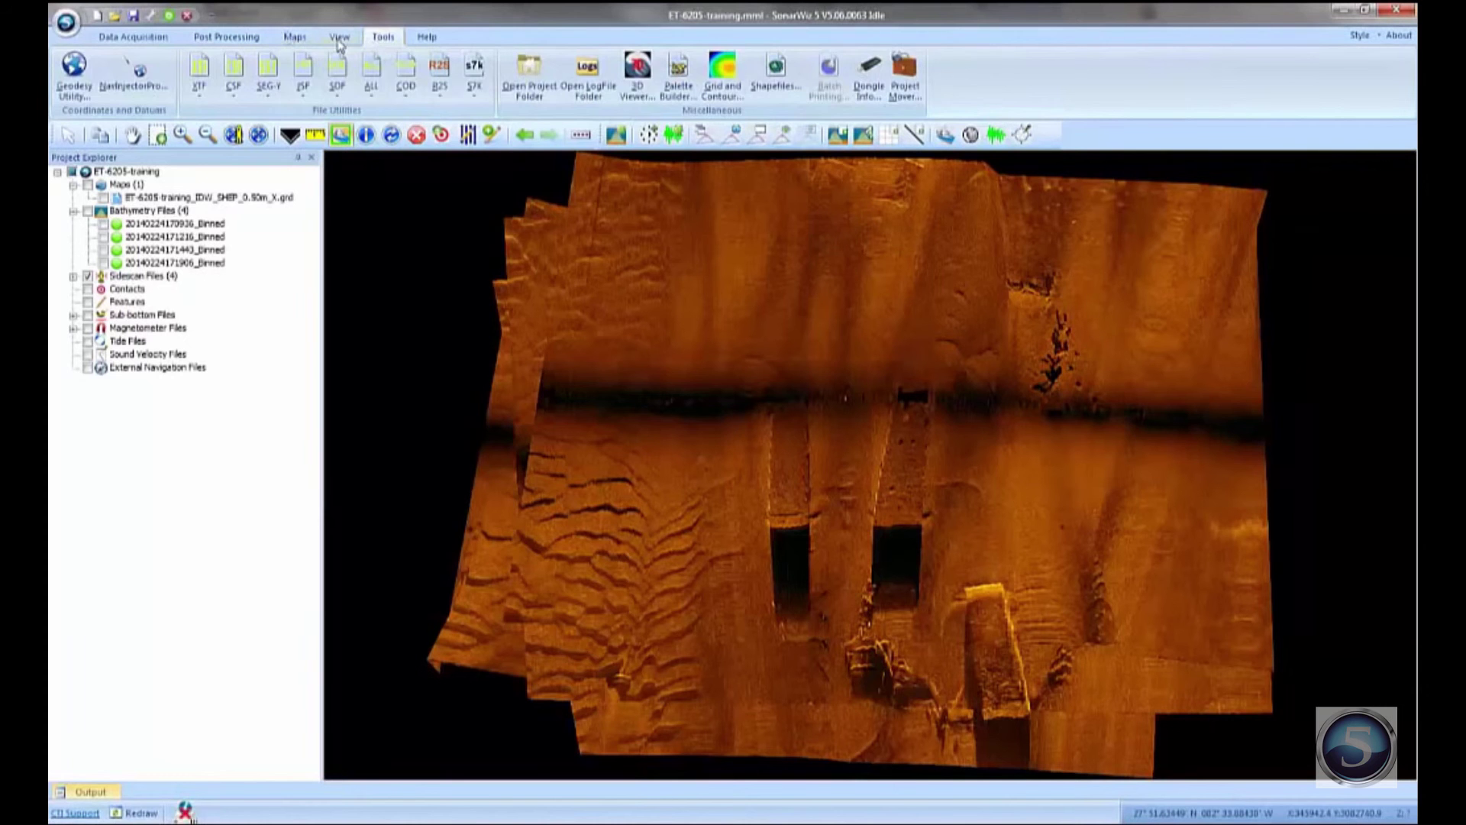
left_click(340, 40)
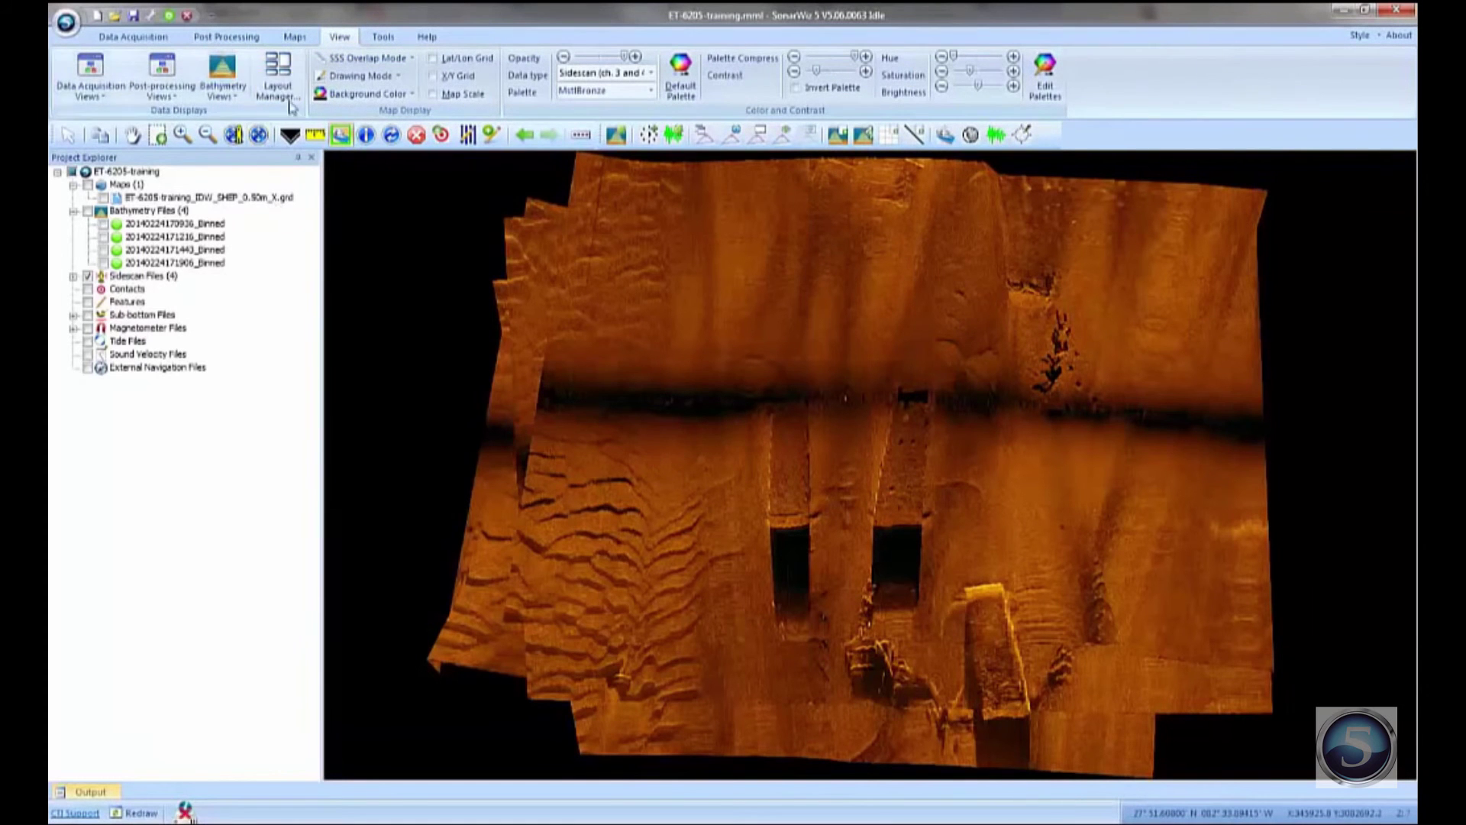
left_click(372, 61)
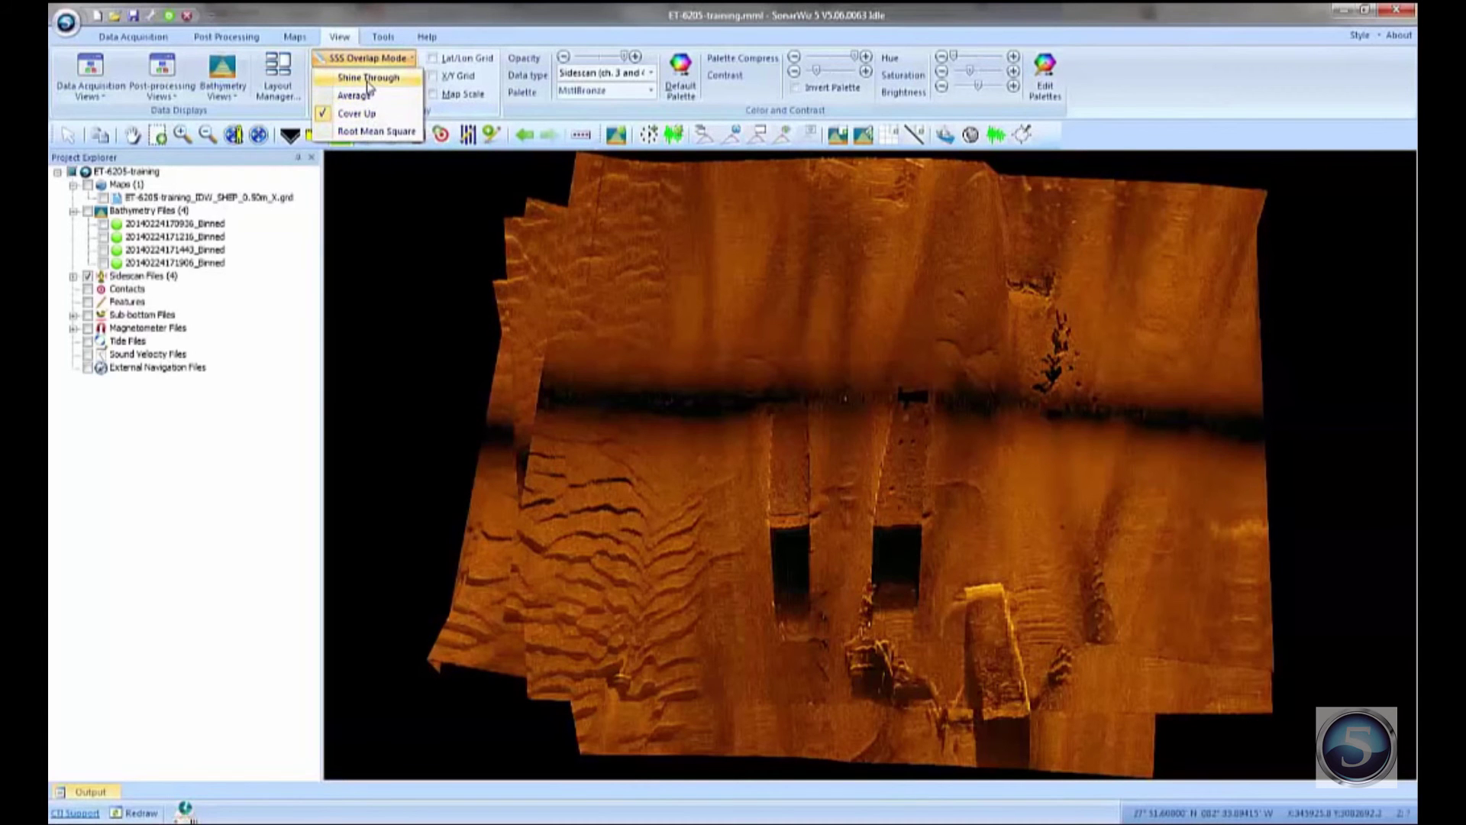
left_click(368, 82)
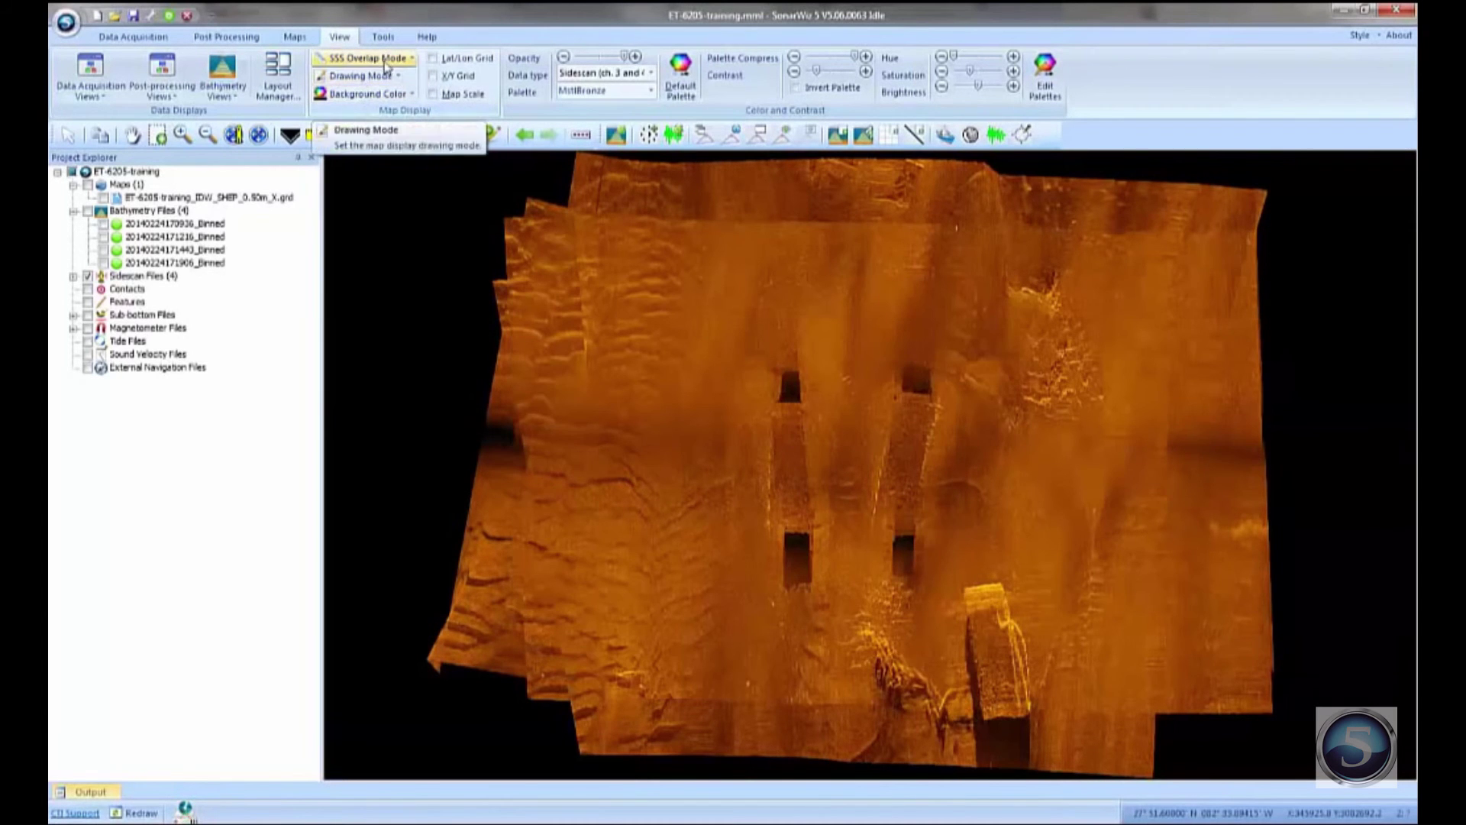
left_click(386, 61)
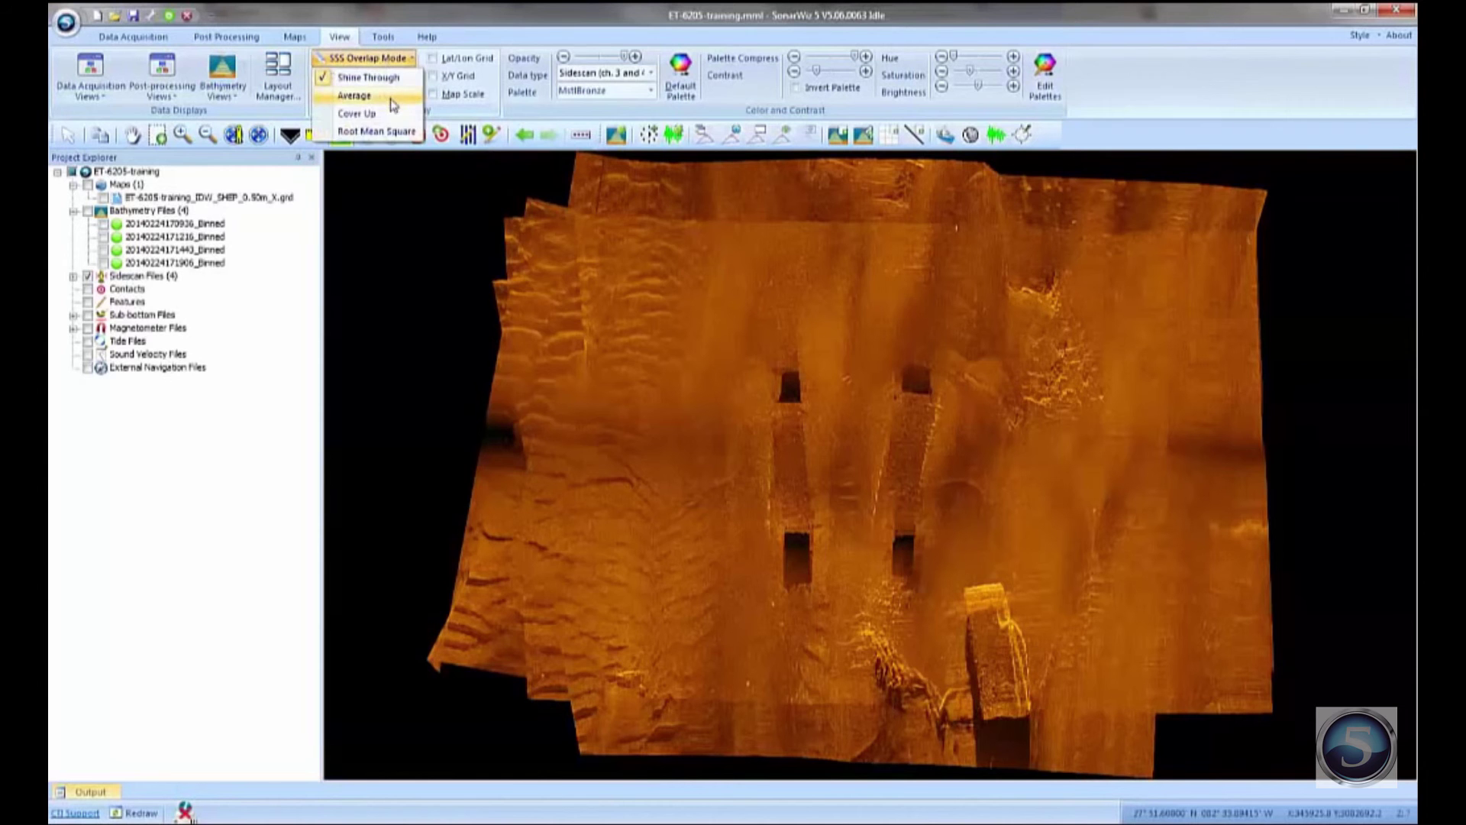
left_click(390, 97)
left_click(396, 61)
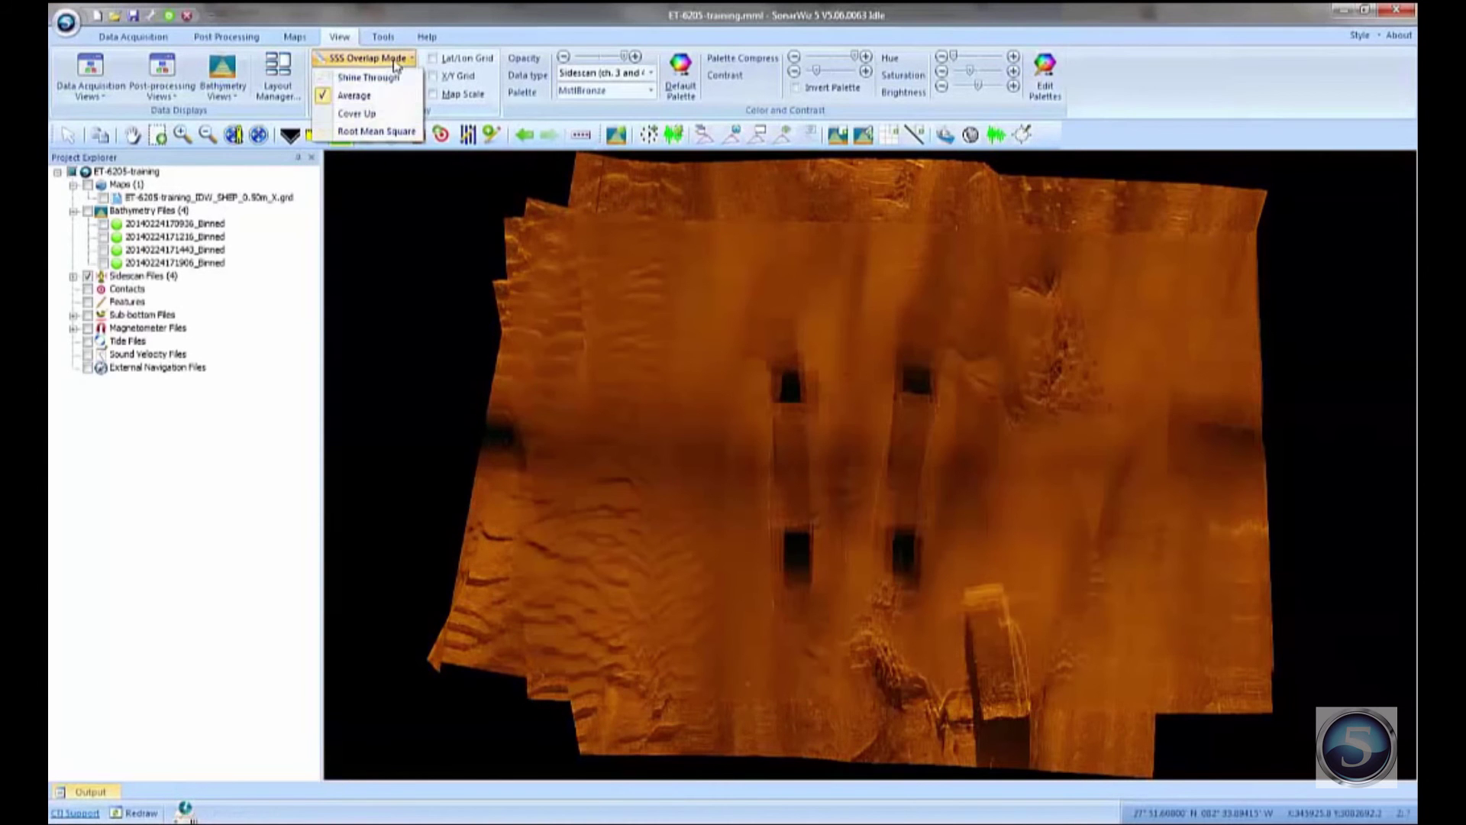
left_click(385, 131)
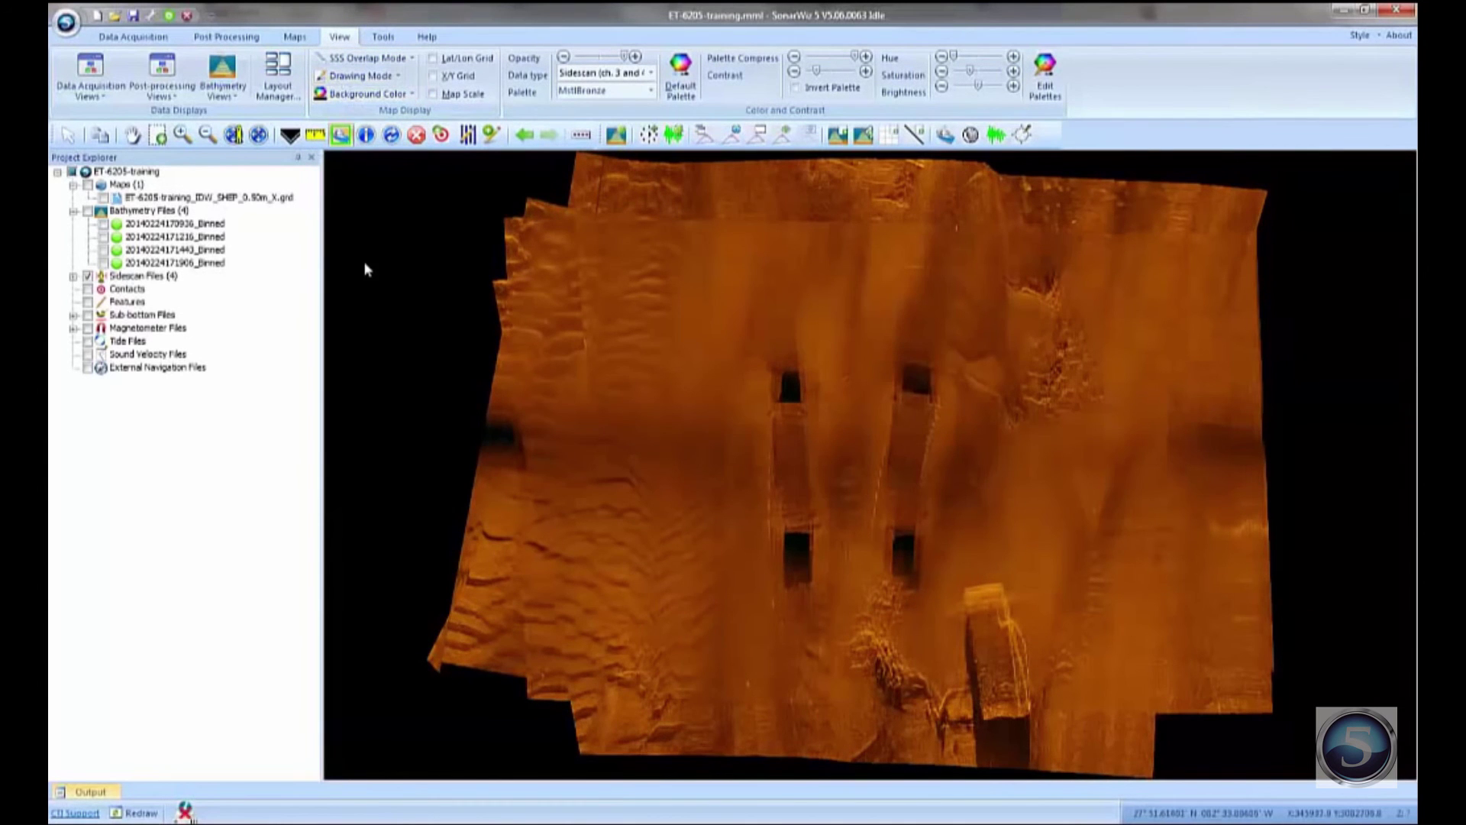
left_click(381, 59)
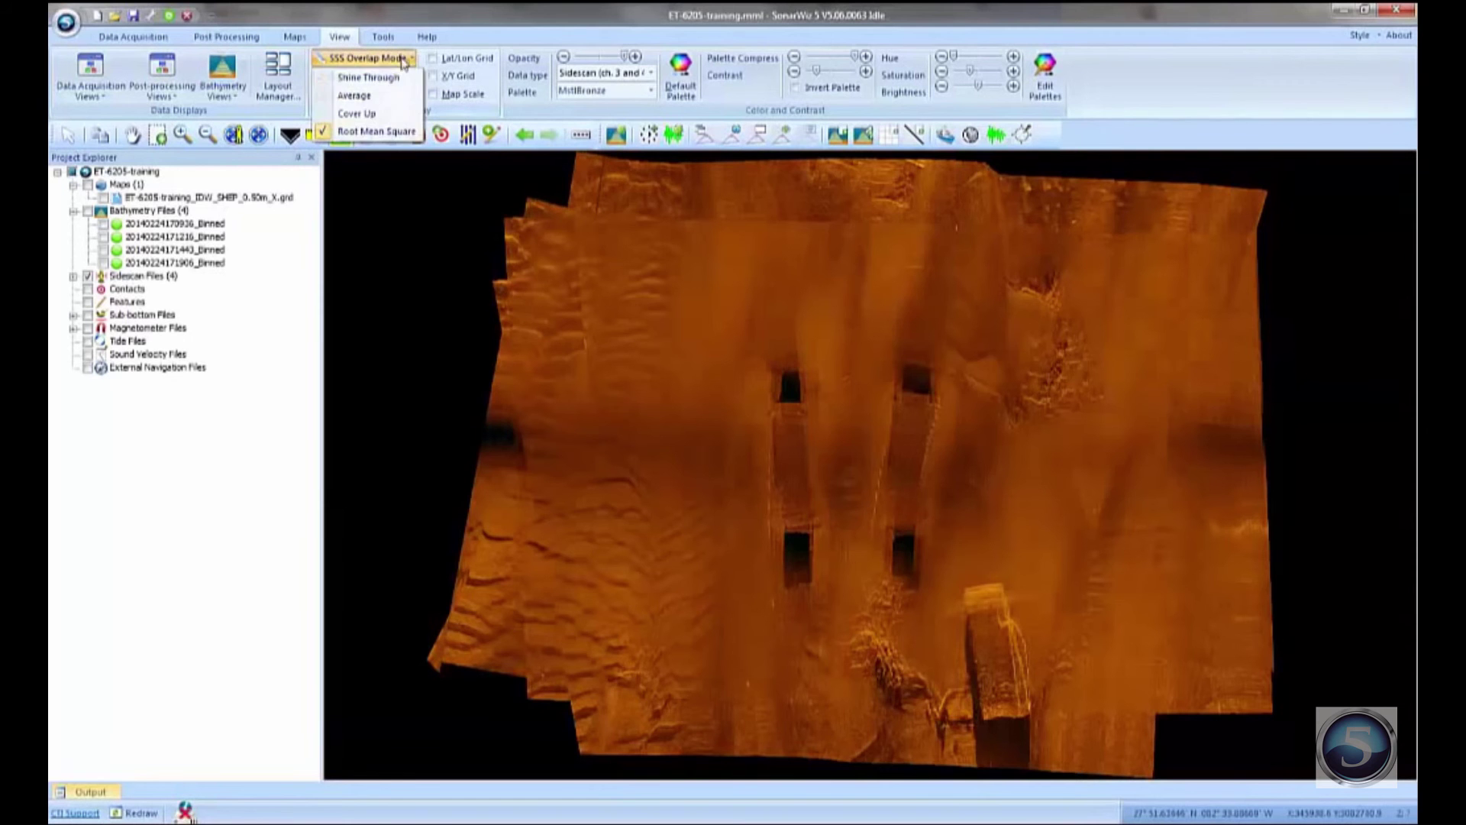
left_click(387, 113)
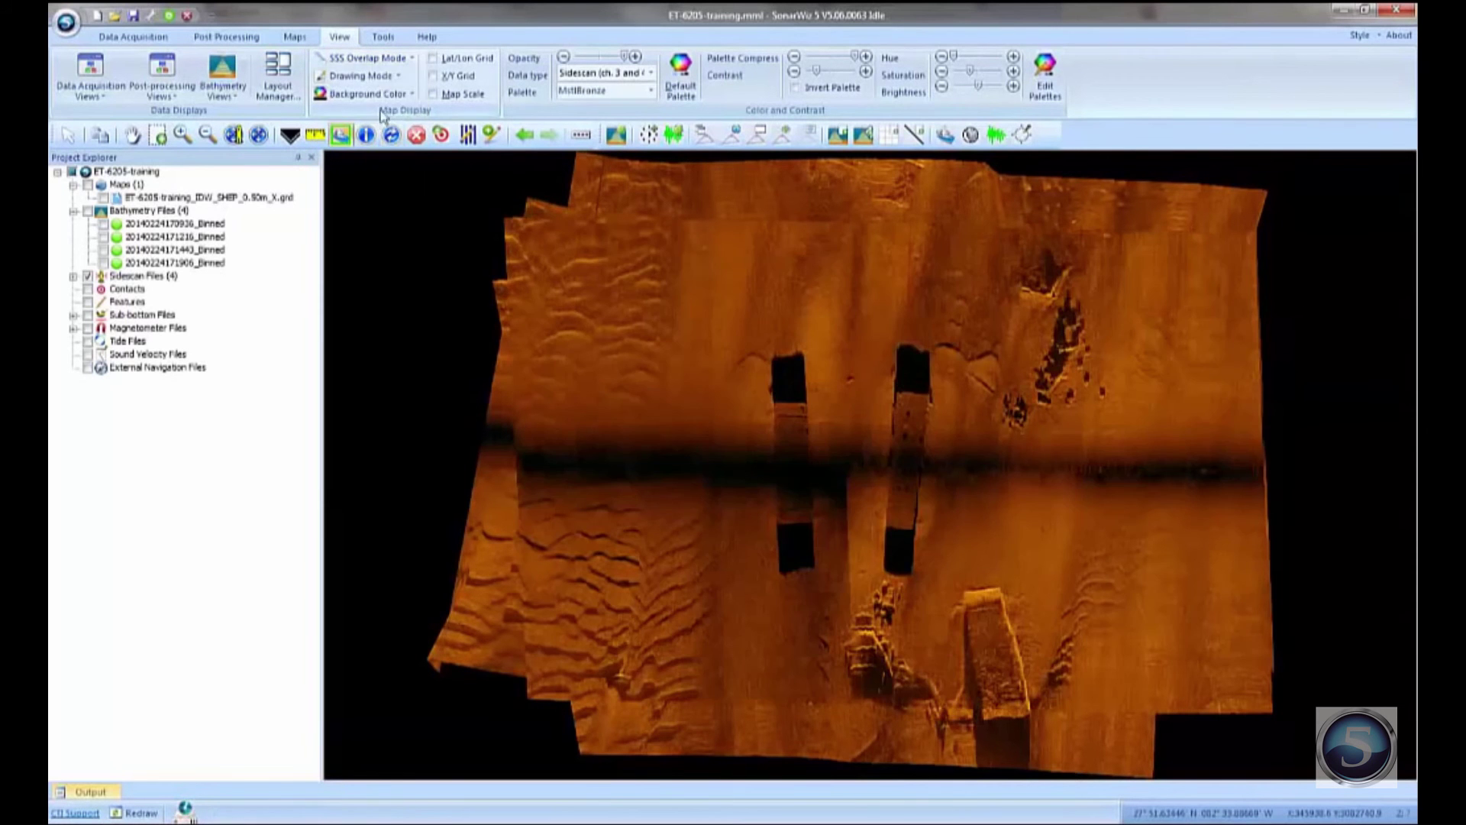
- Send one sonar file to the back of the draw order and clear its outline from the mosaic
right_click(698, 413)
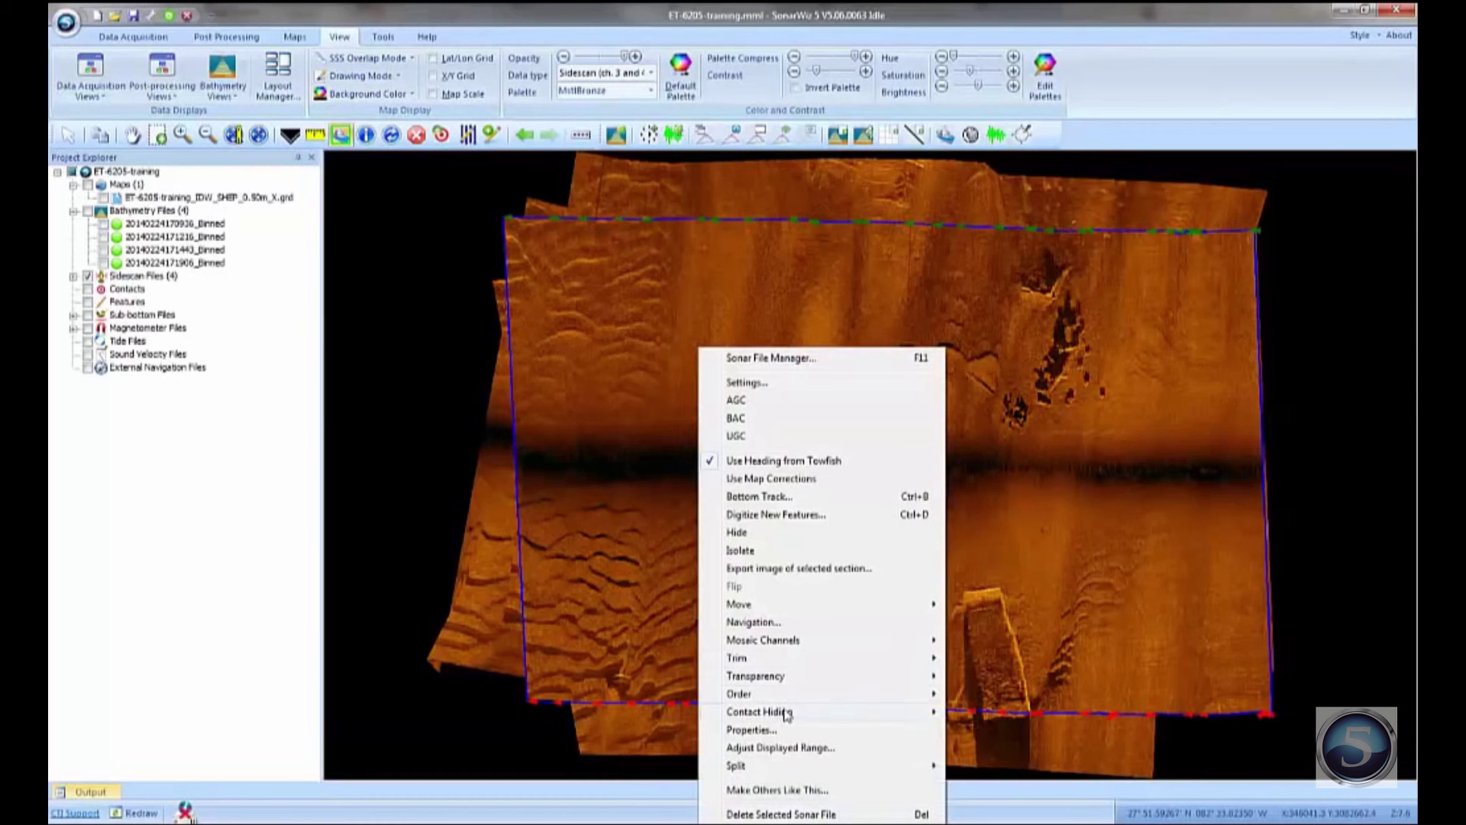
mouse_move(797, 697)
left_click(1054, 717)
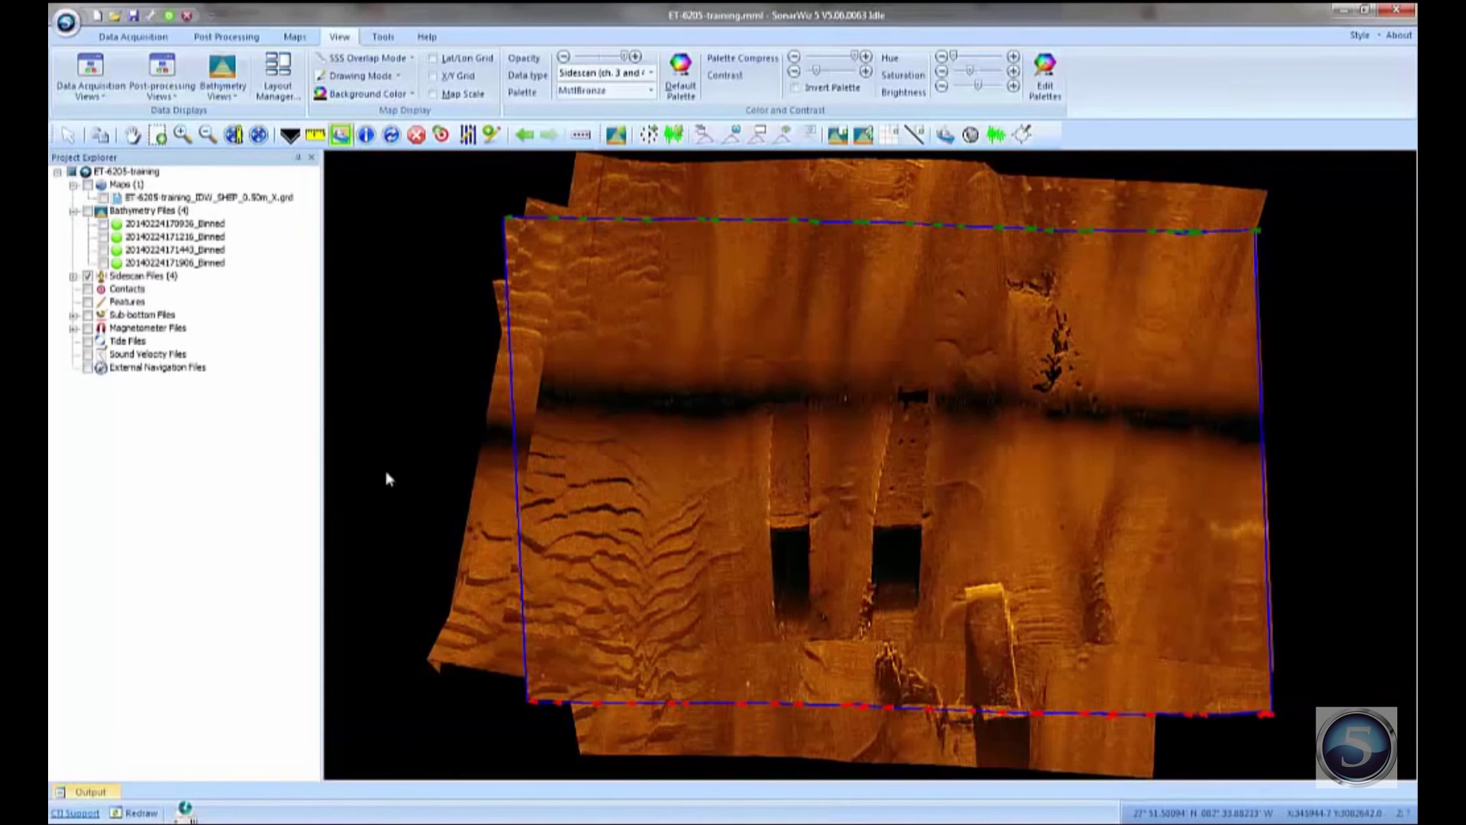
left_click(382, 284)
left_click(242, 40)
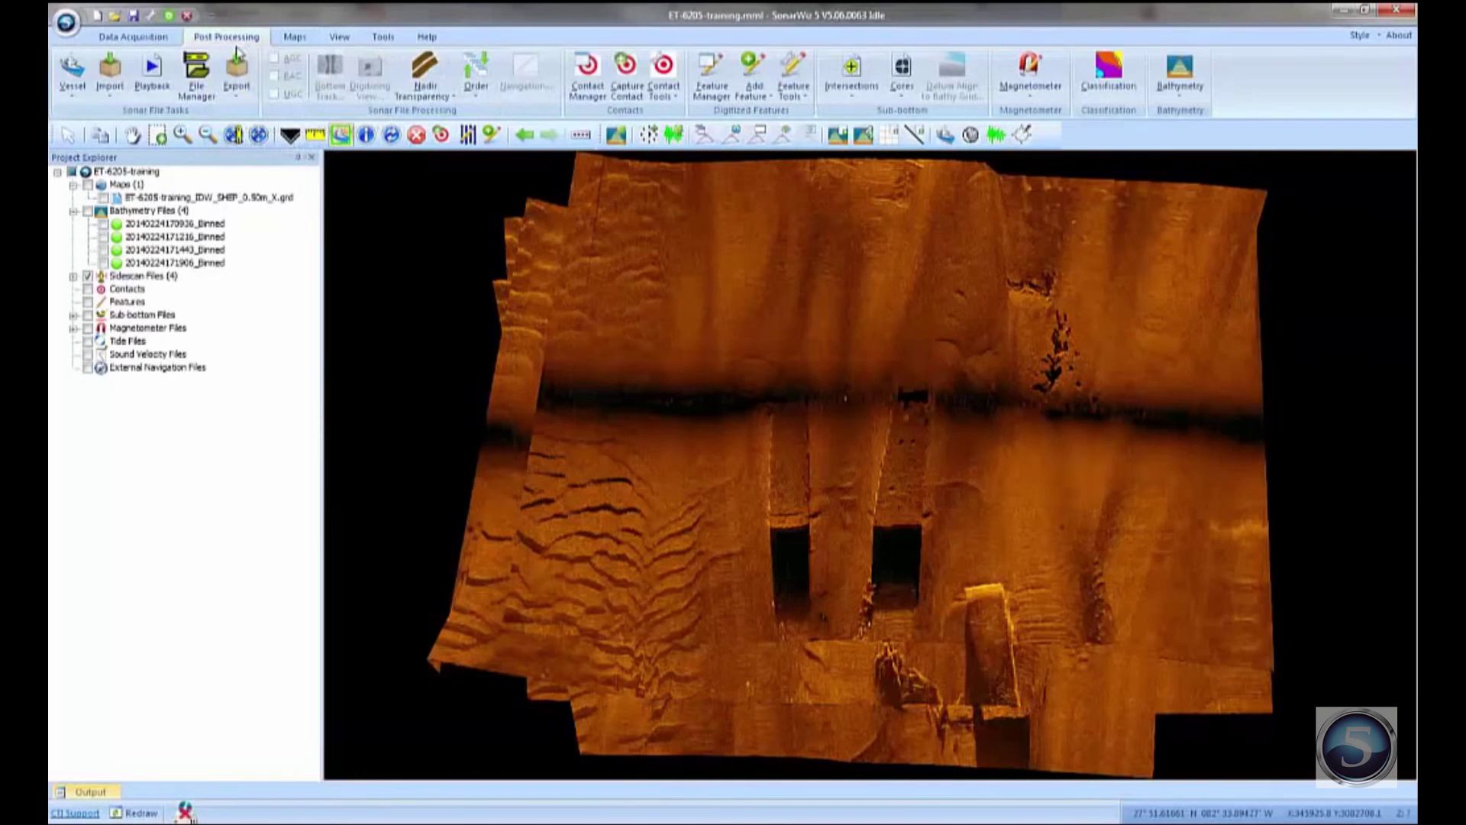
- Save the project as a GeoTIFF with Launch Viewer on, then close the image preview
left_click(236, 75)
left_click(272, 116)
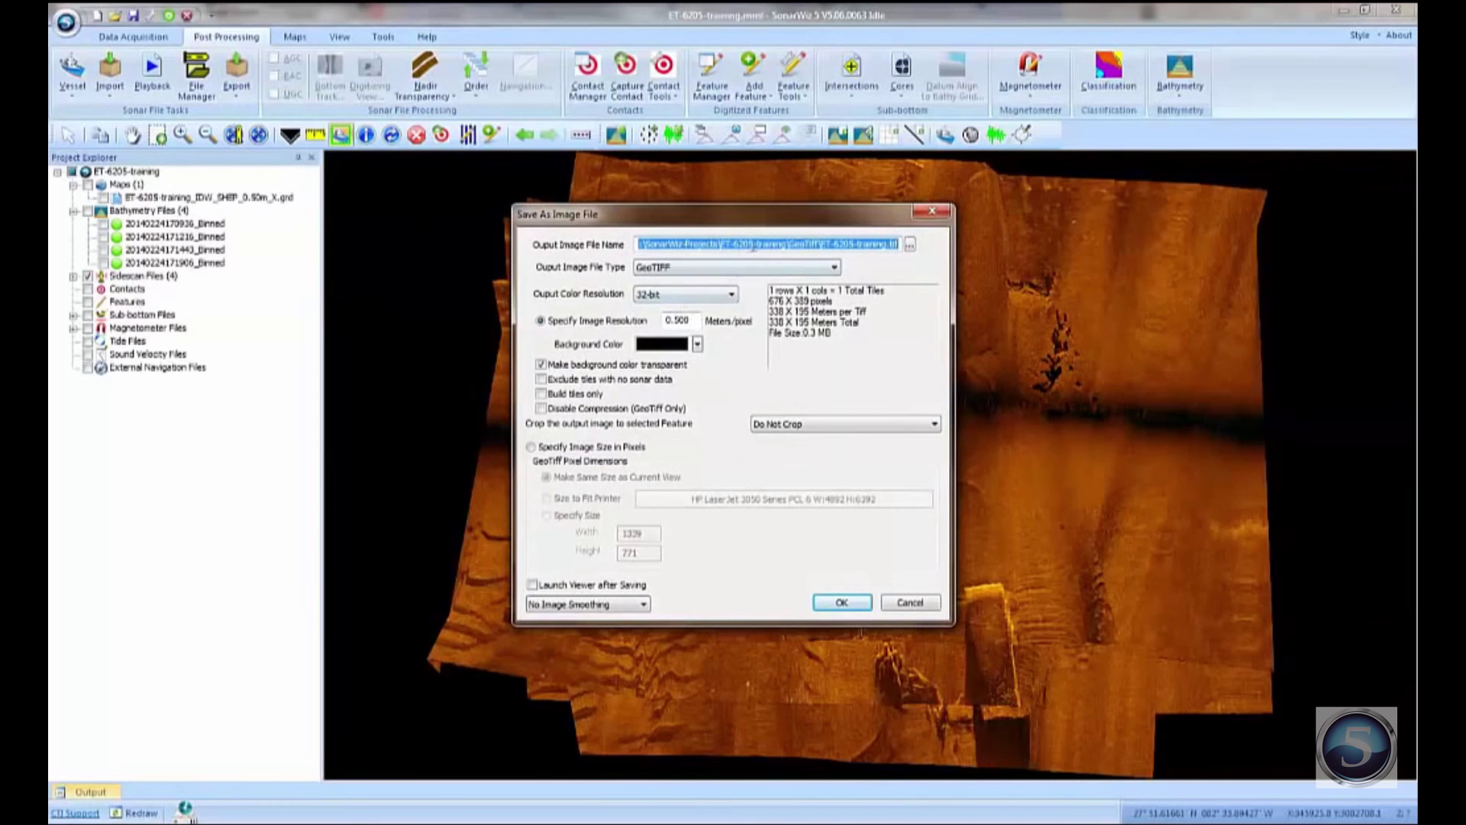
left_click(533, 585)
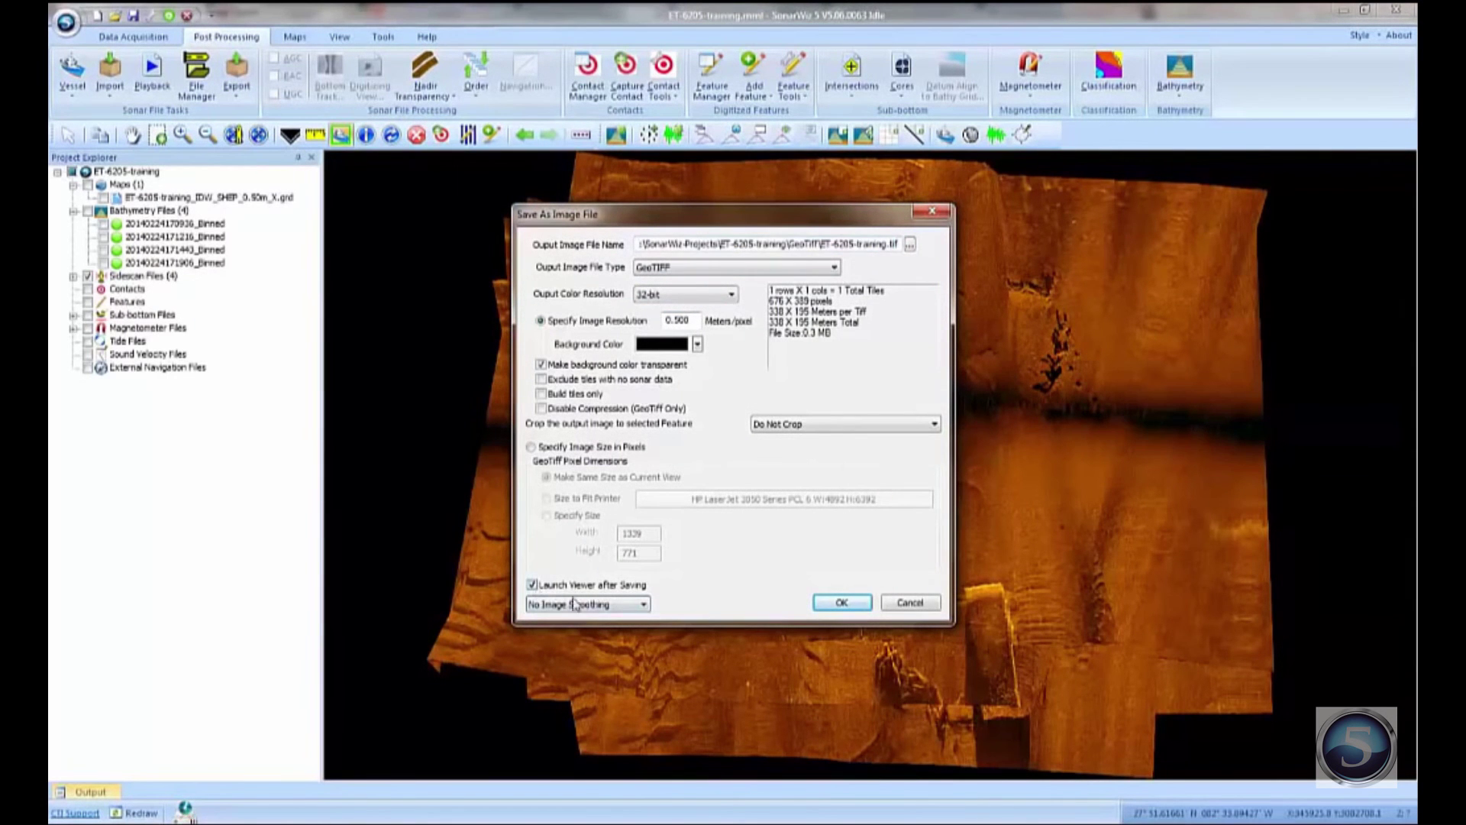
left_click(840, 601)
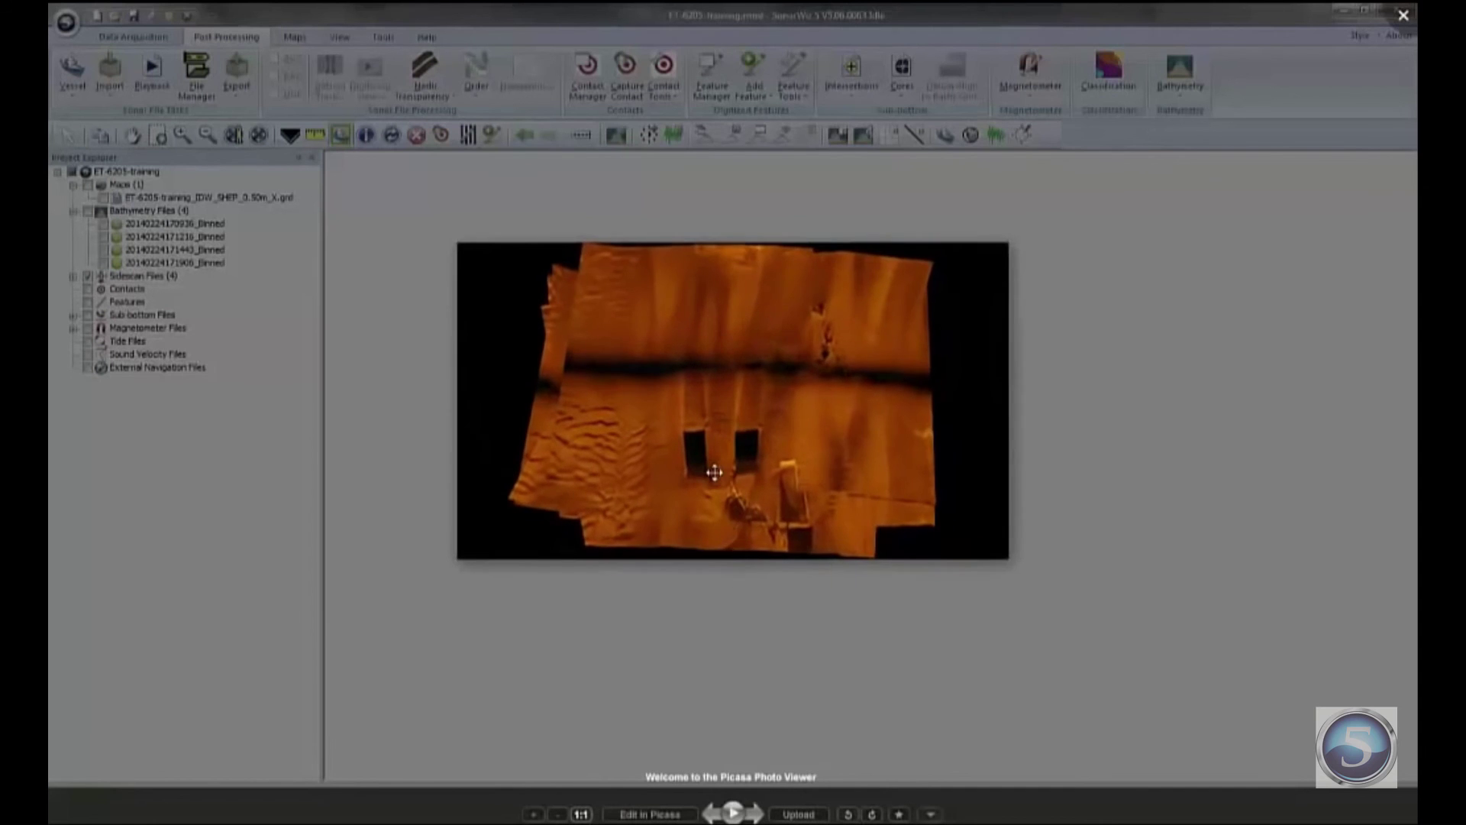
scroll(711, 477, "up", 5)
key("Escape")
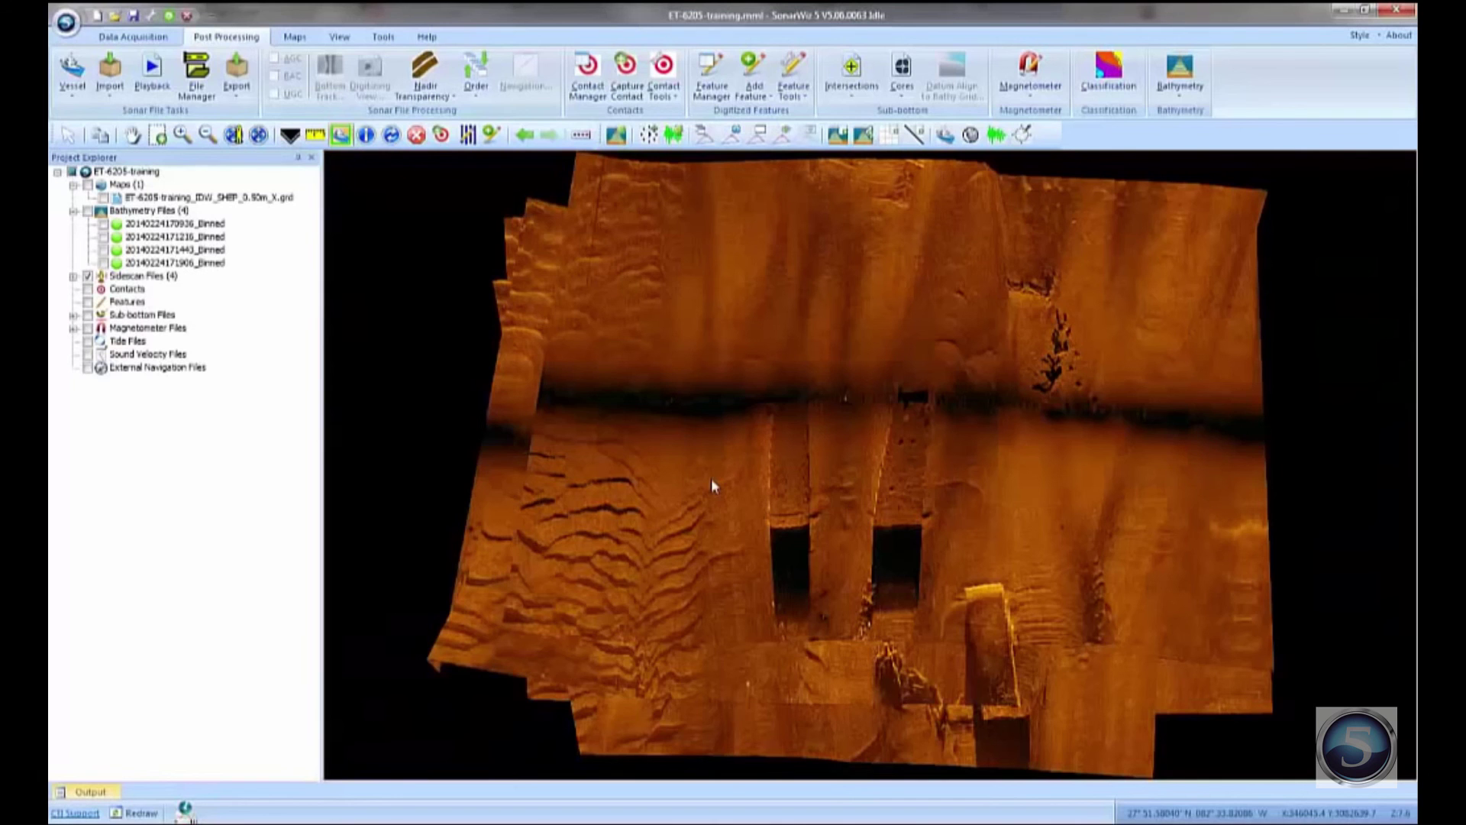
- Re-export the GeoTIFF at 0.25 m/pixel, overwriting ET-6205-training.tif, and close the preview
left_click(236, 75)
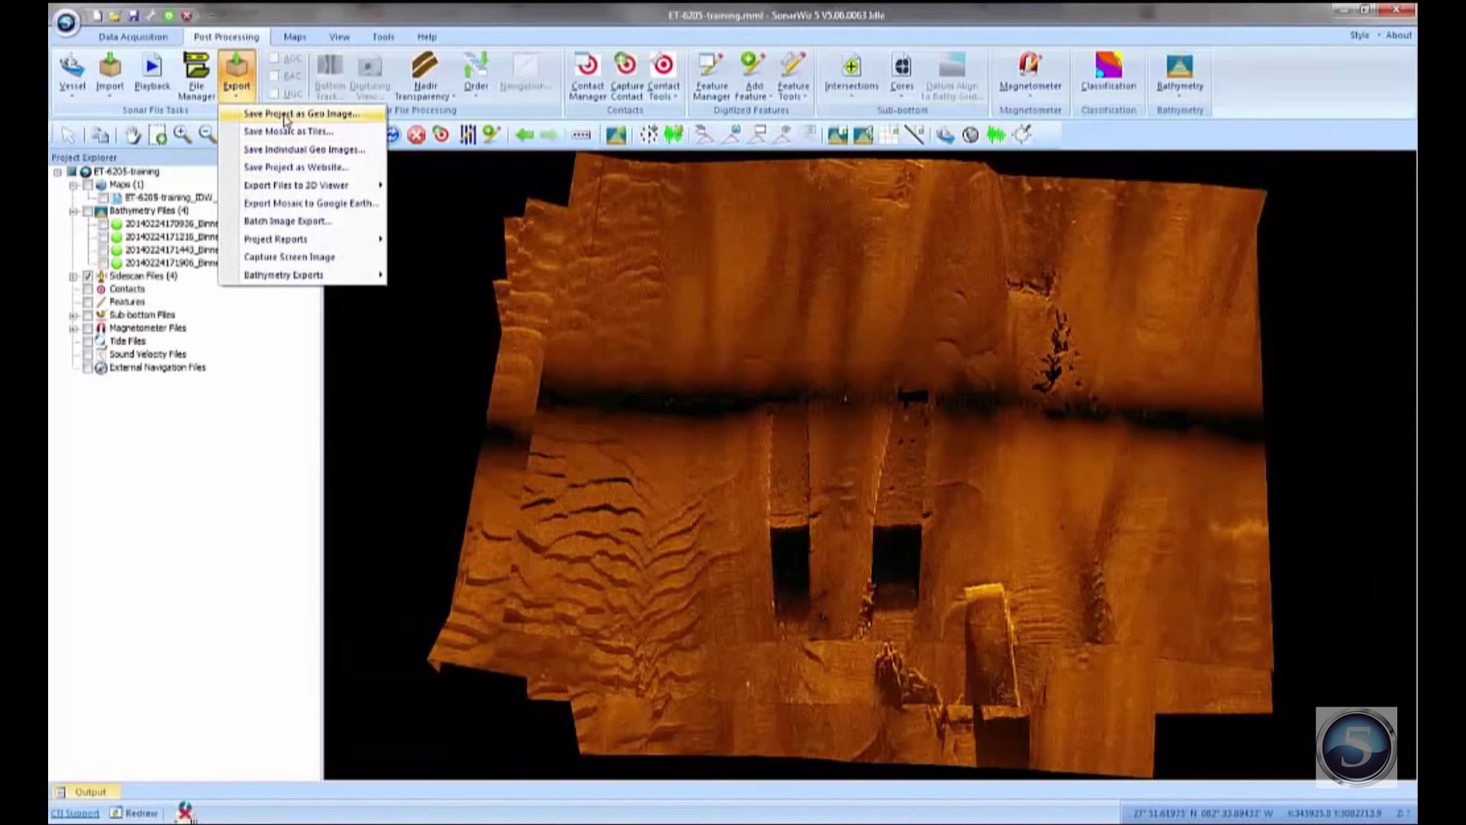
left_click(285, 114)
left_click_drag(691, 322, 601, 316)
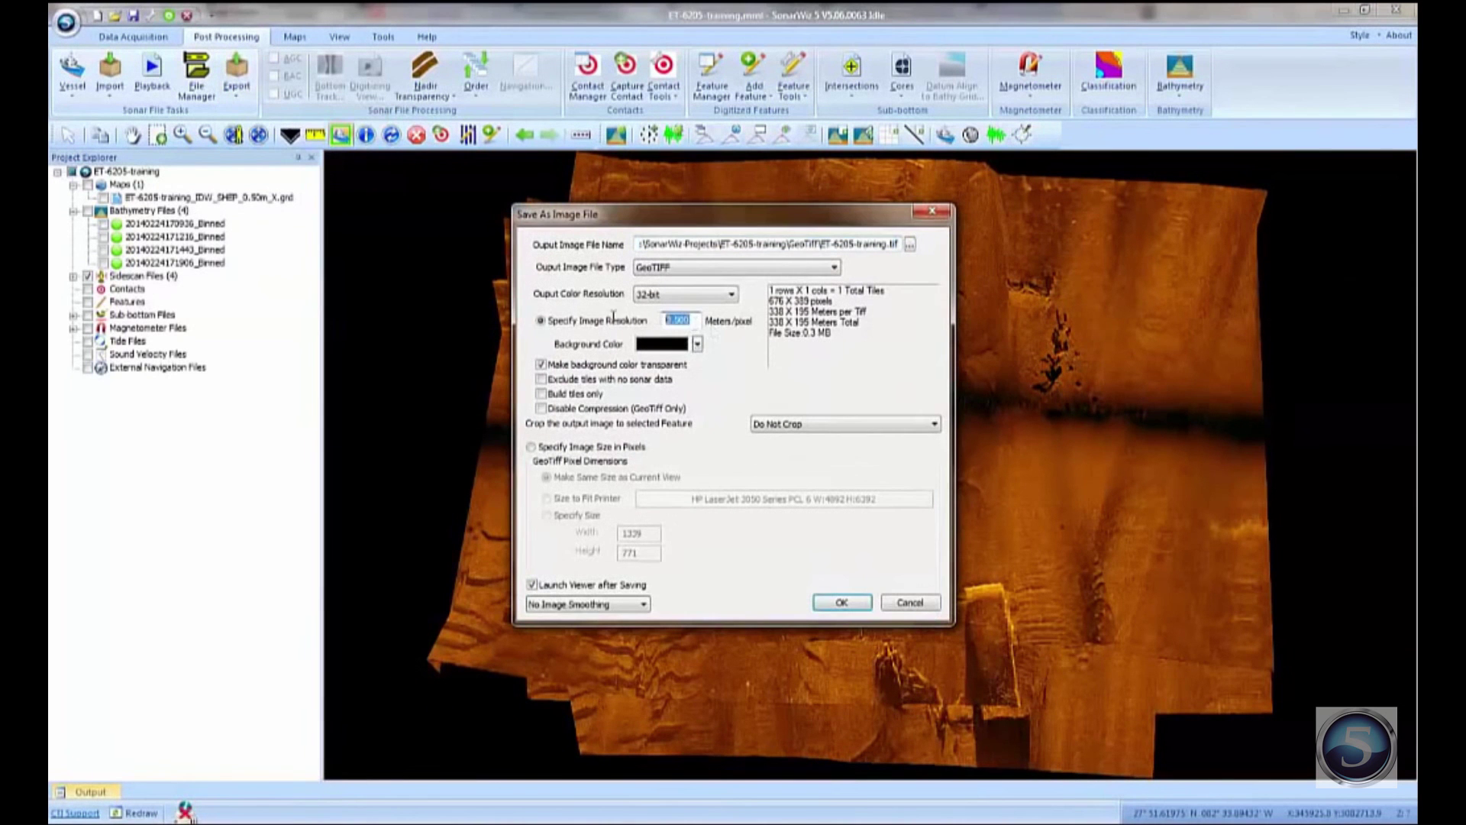
type(".25")
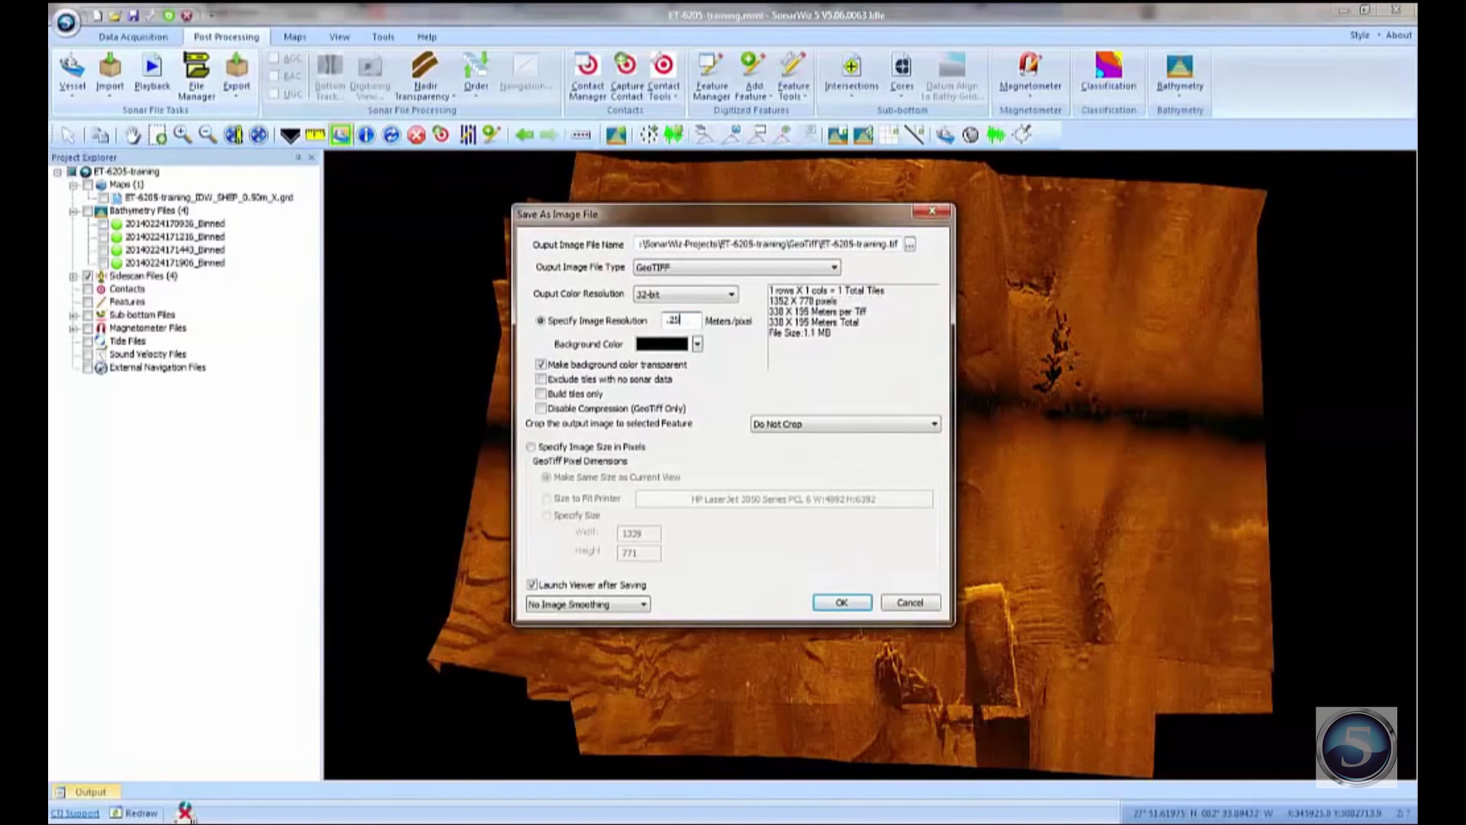
left_click(842, 603)
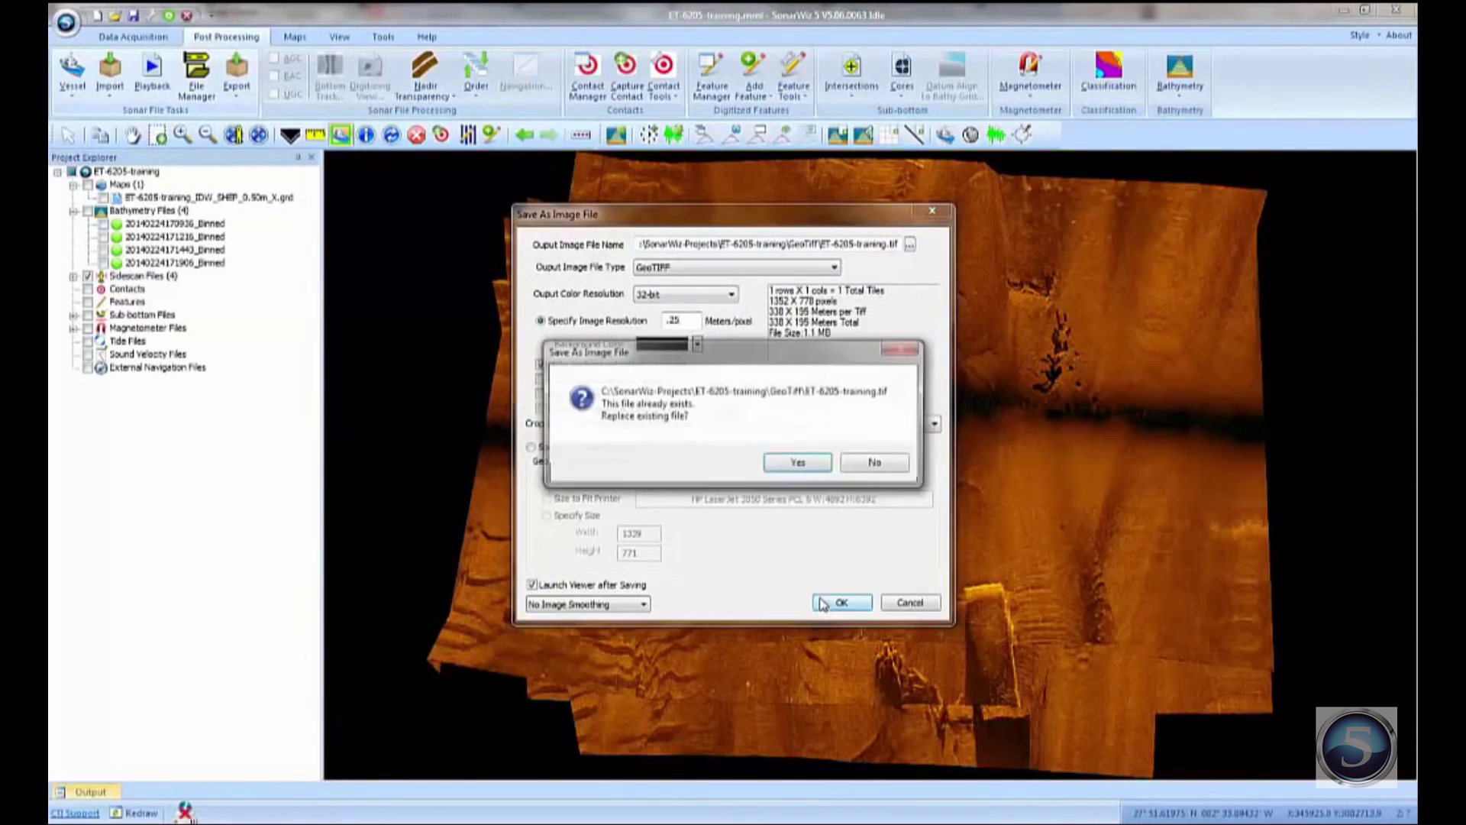
left_click(788, 462)
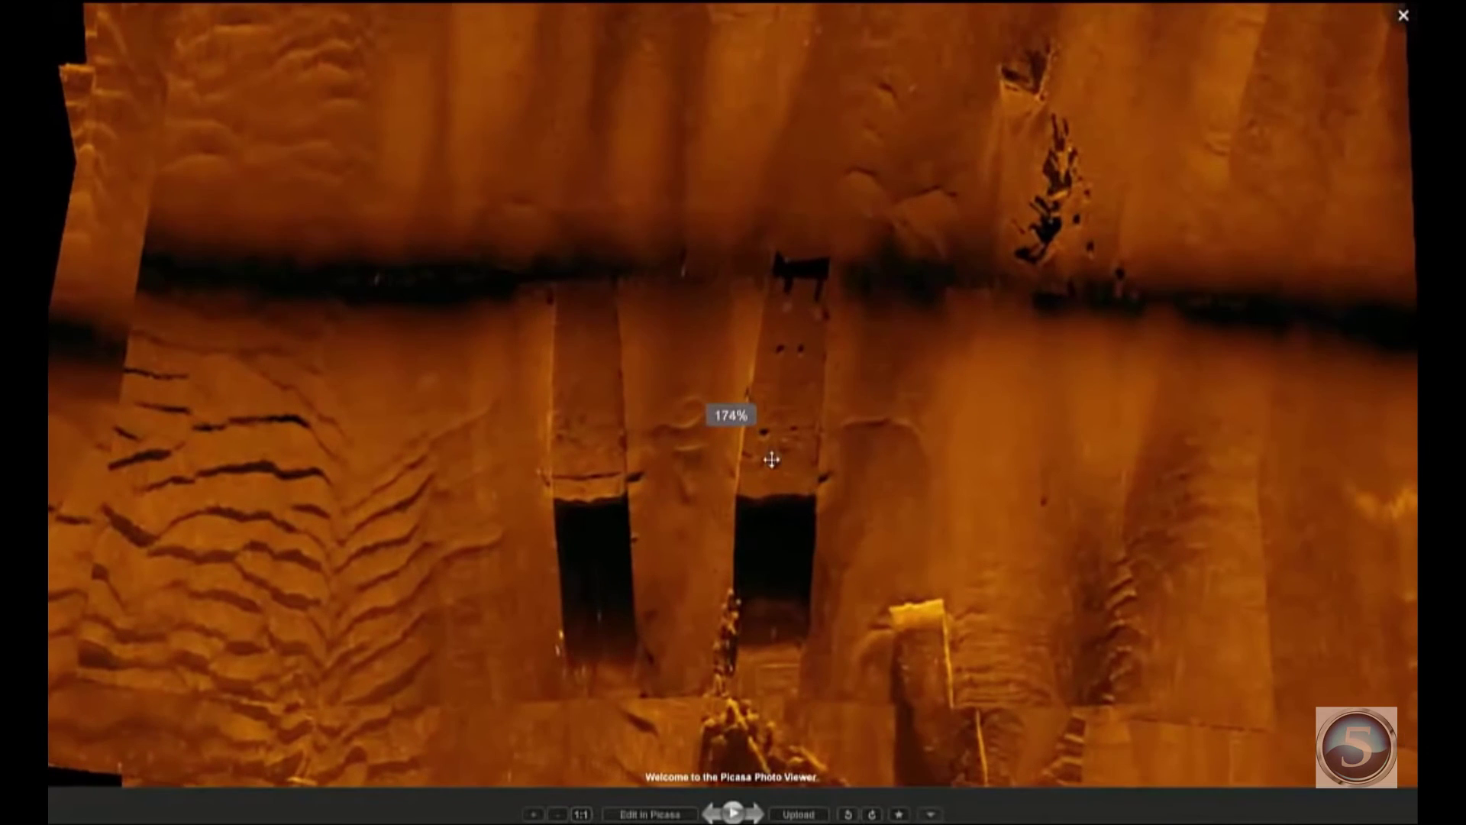
key("Escape")
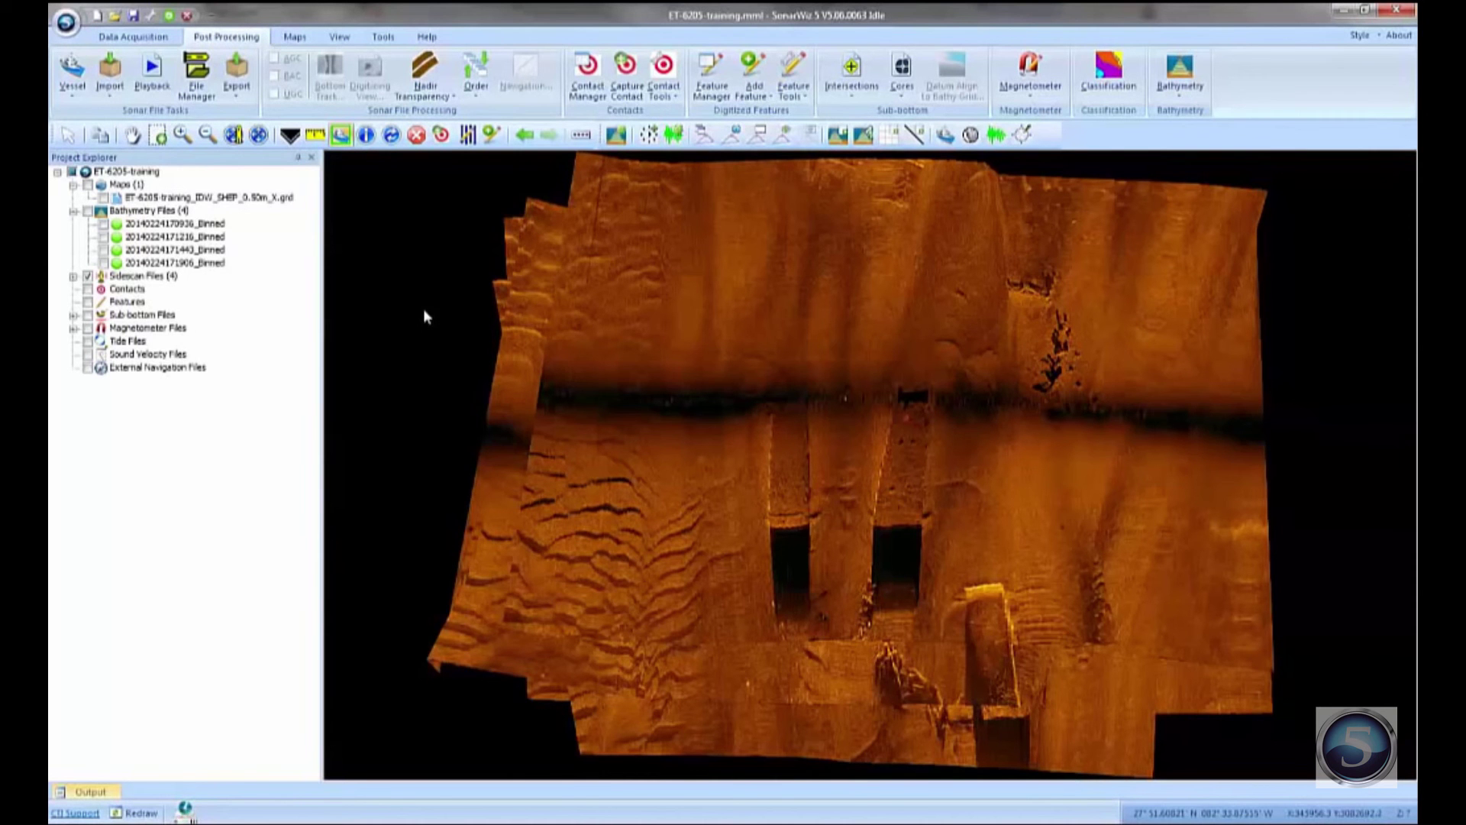
- Start Export SSS Files to 3D with optional grid ET-6205-training_IDW_SHEP_0.50m_X.grd
left_click(237, 72)
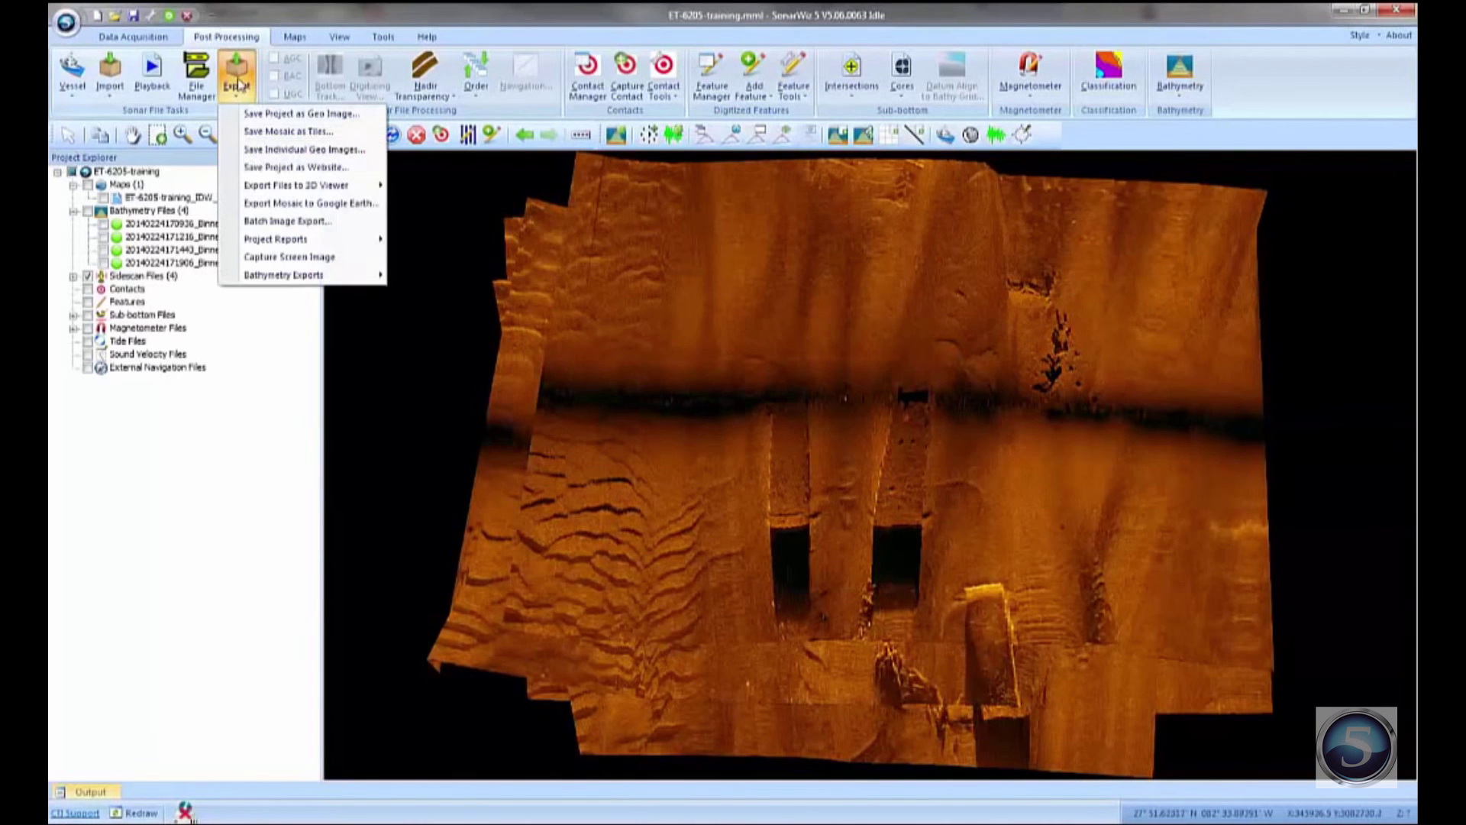
mouse_move(271, 187)
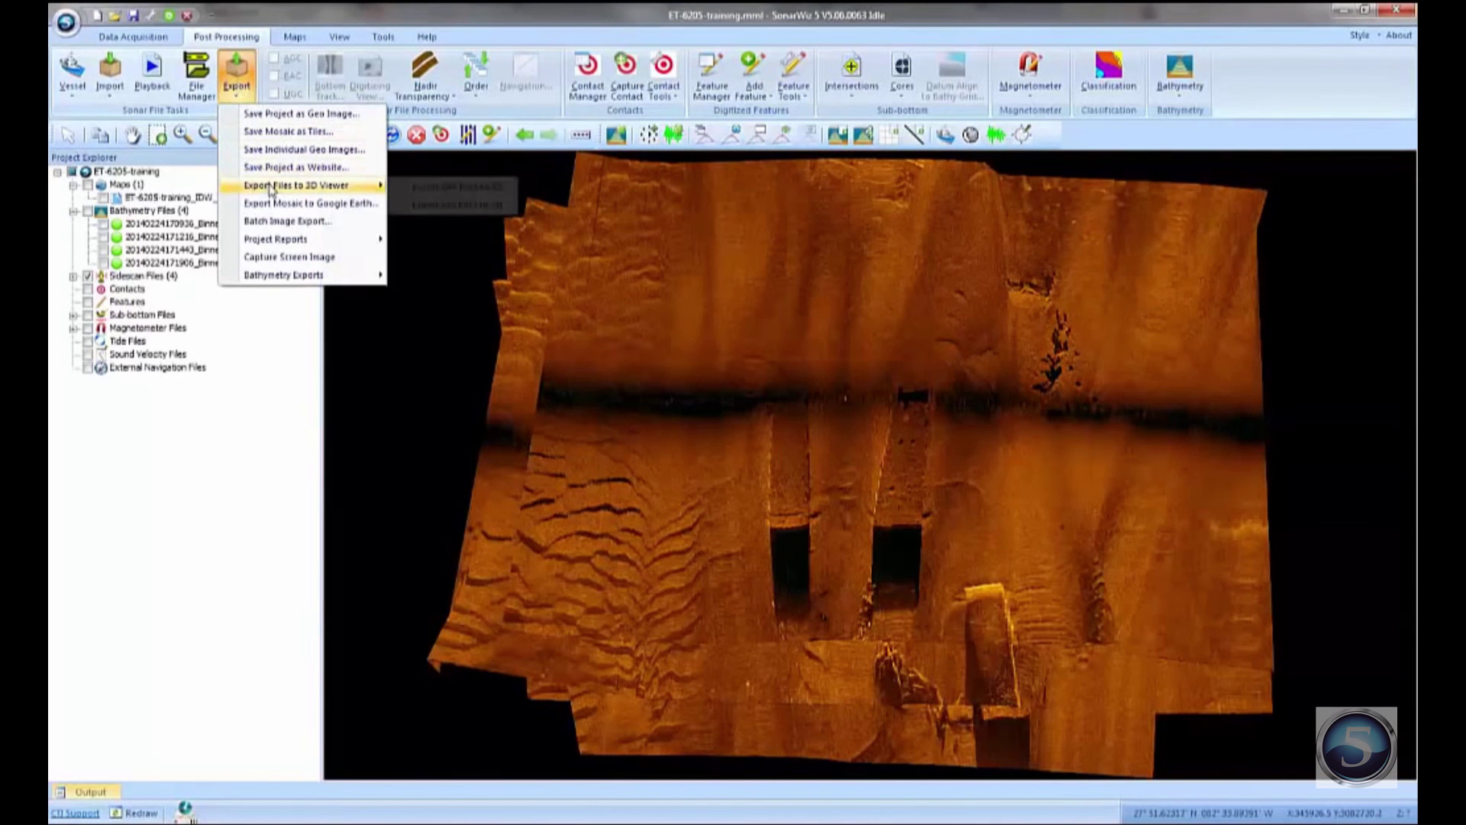
left_click(439, 207)
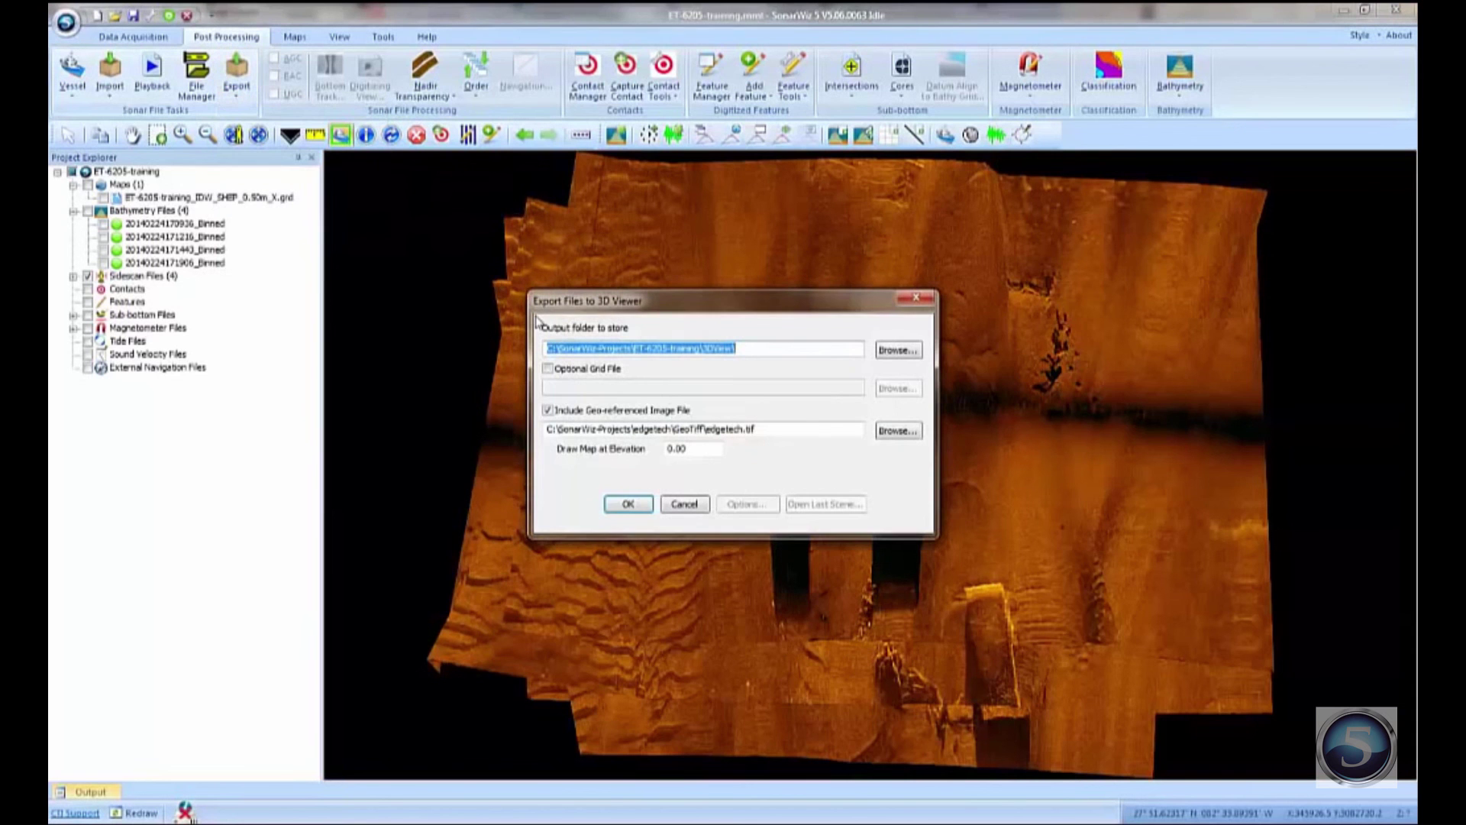
left_click(559, 373)
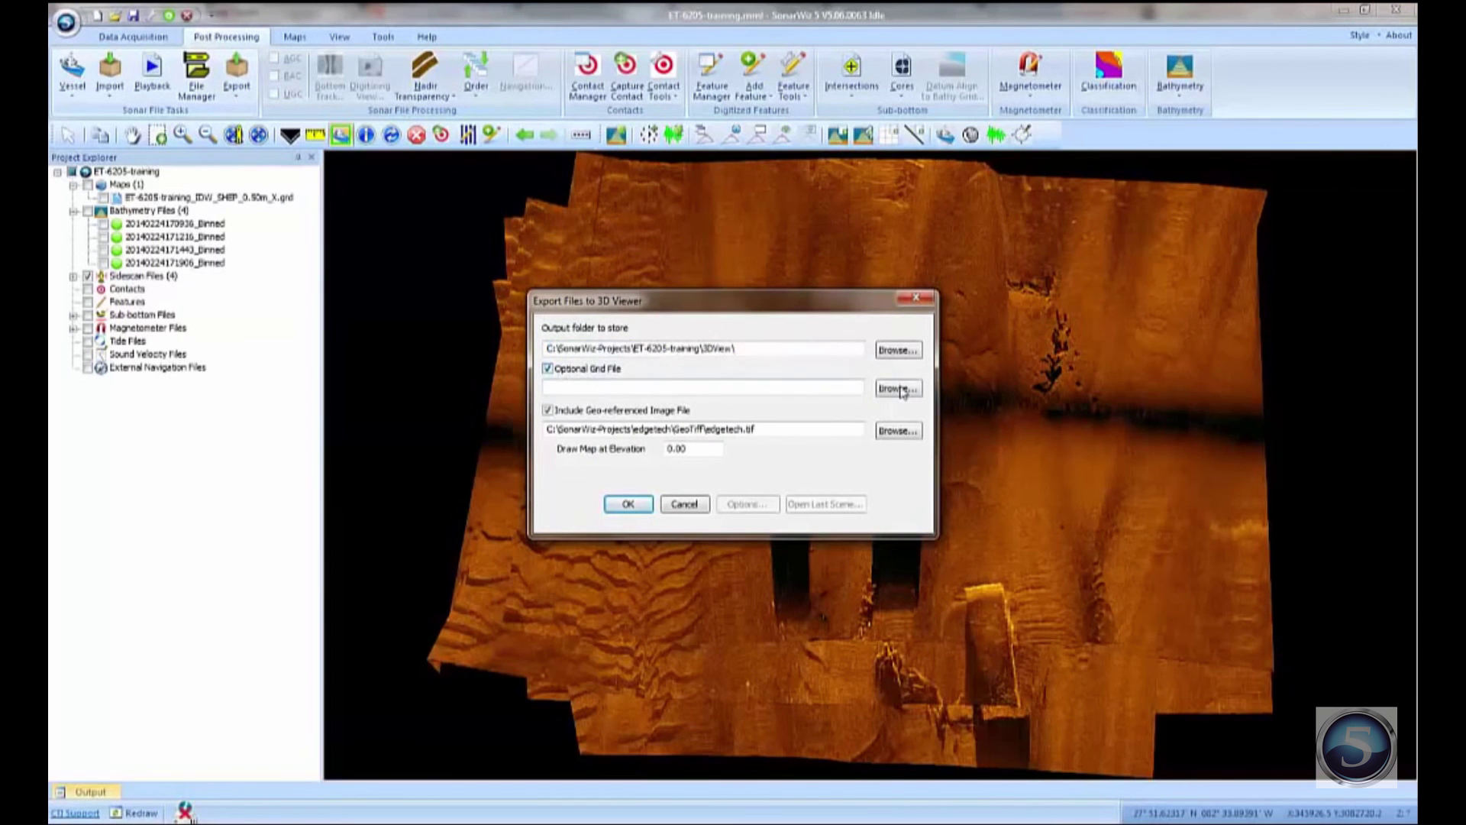
left_click(898, 388)
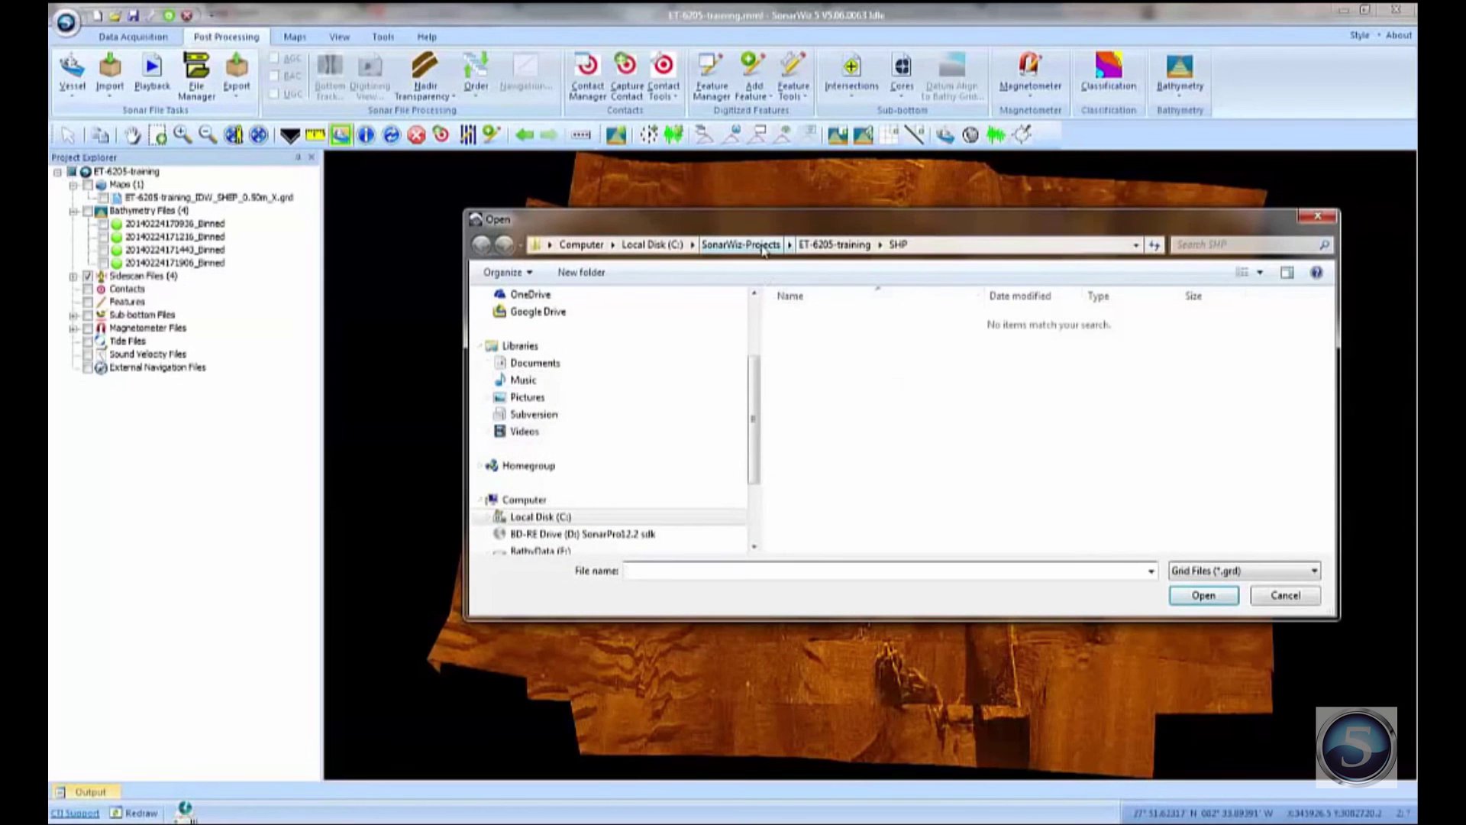
left_click(834, 245)
scroll(825, 397, "down", 1)
scroll(832, 443, "up", 2)
left_click(777, 324)
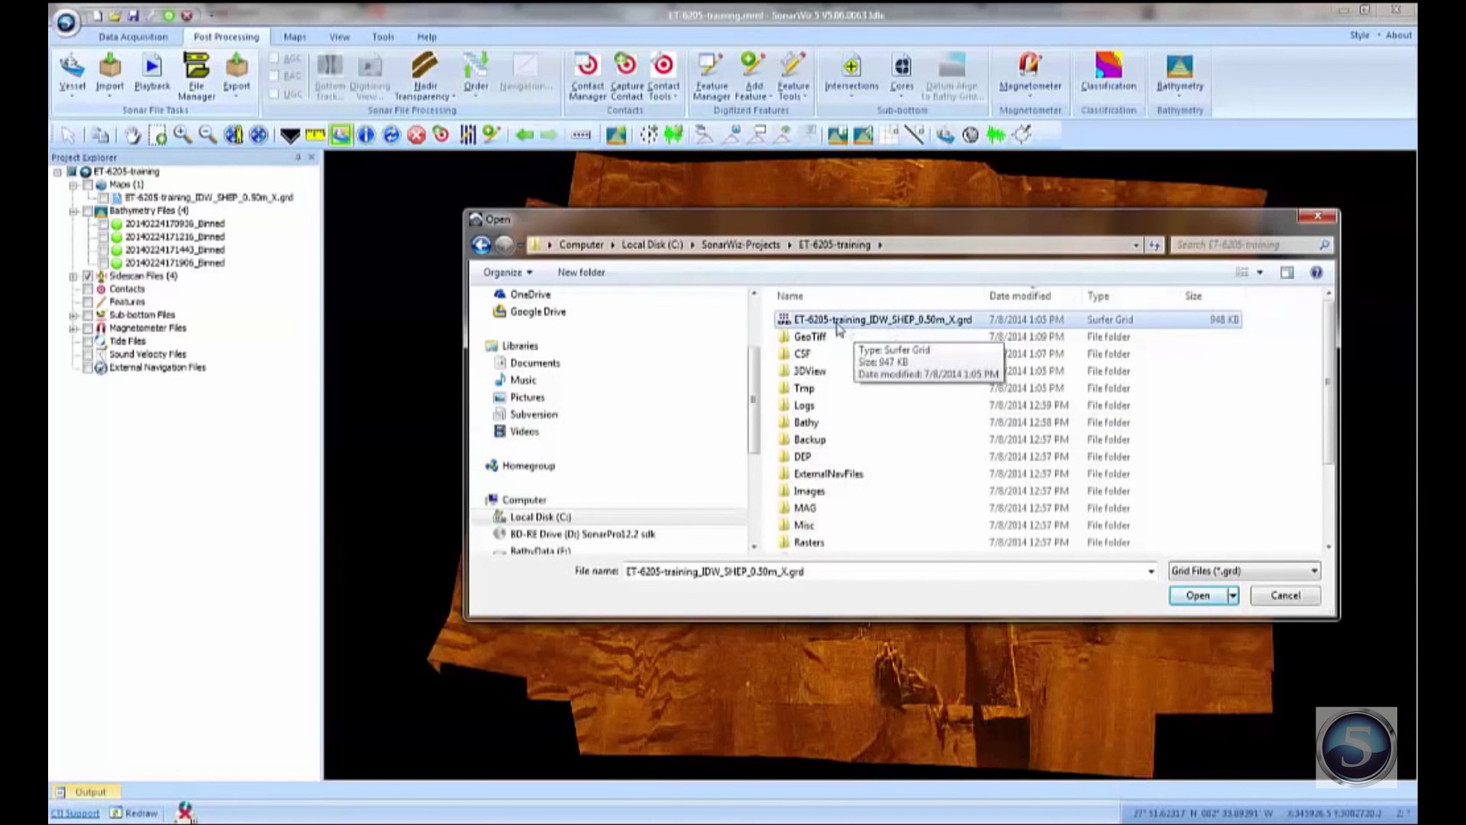
left_click(1199, 596)
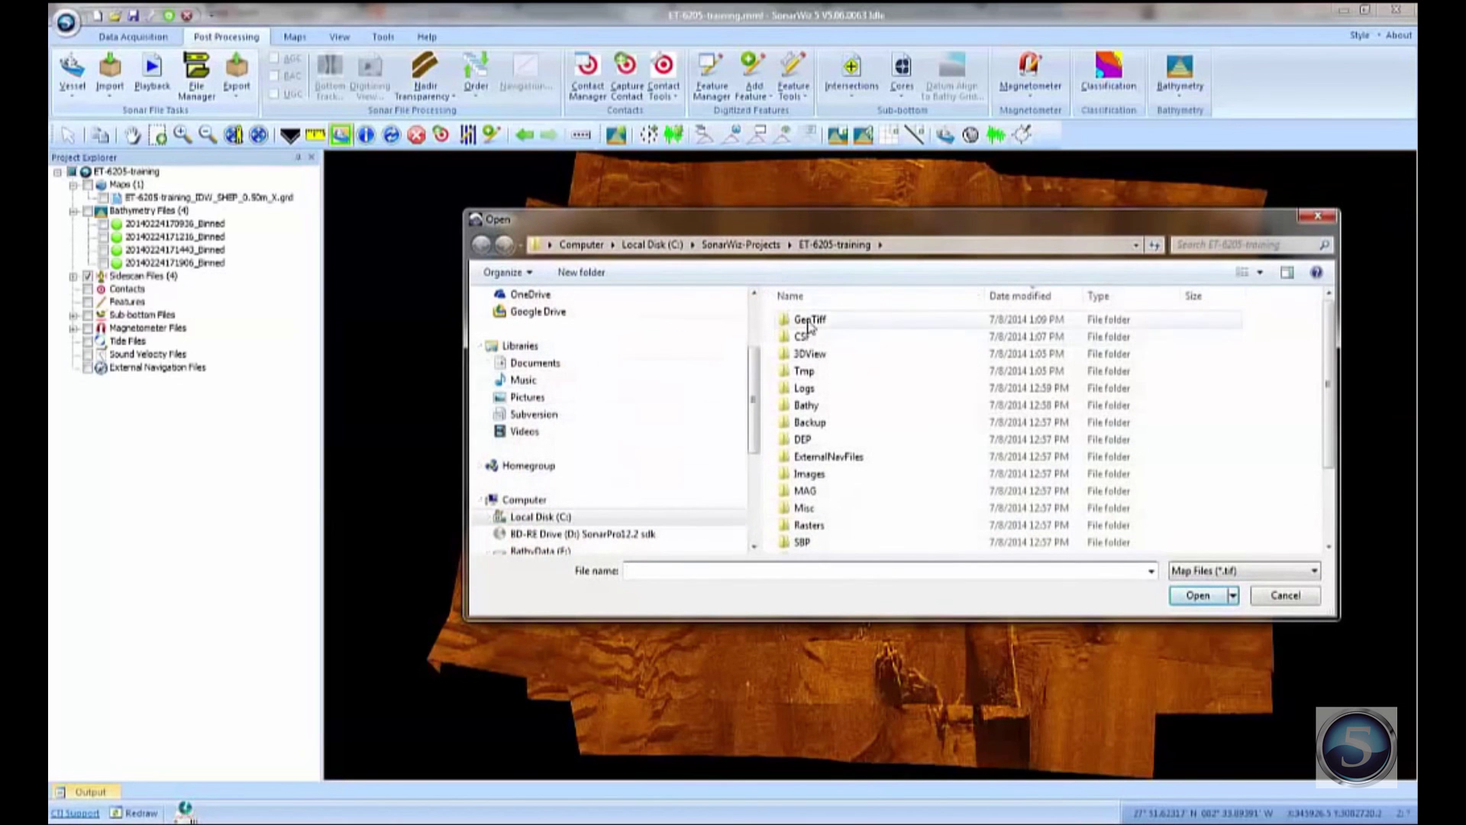
- Choose ET-6205-training.tif from the GeoTiff folder as the draped image and run the export
double_click(808, 320)
left_click(802, 354)
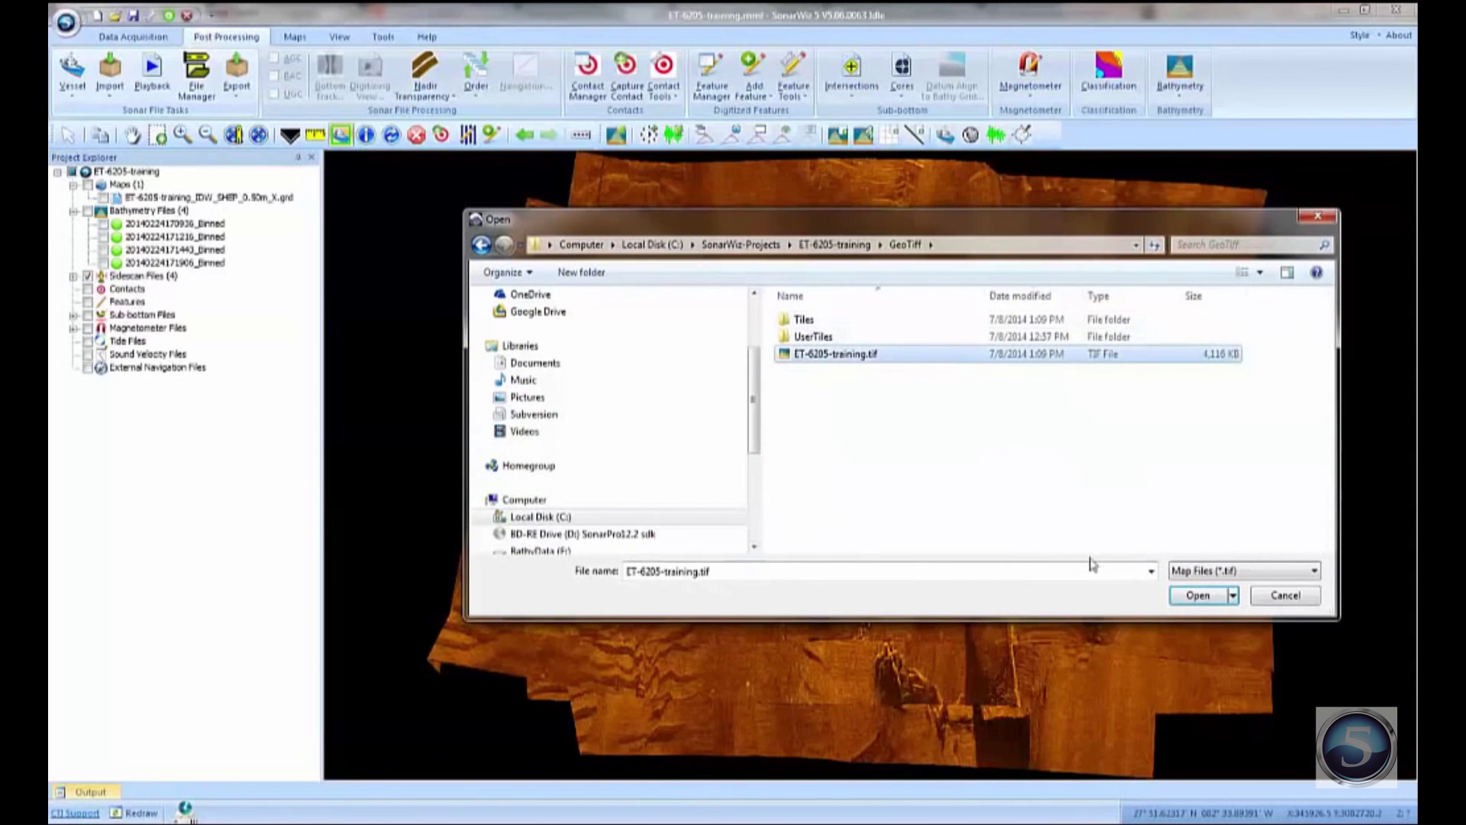
left_click(1185, 597)
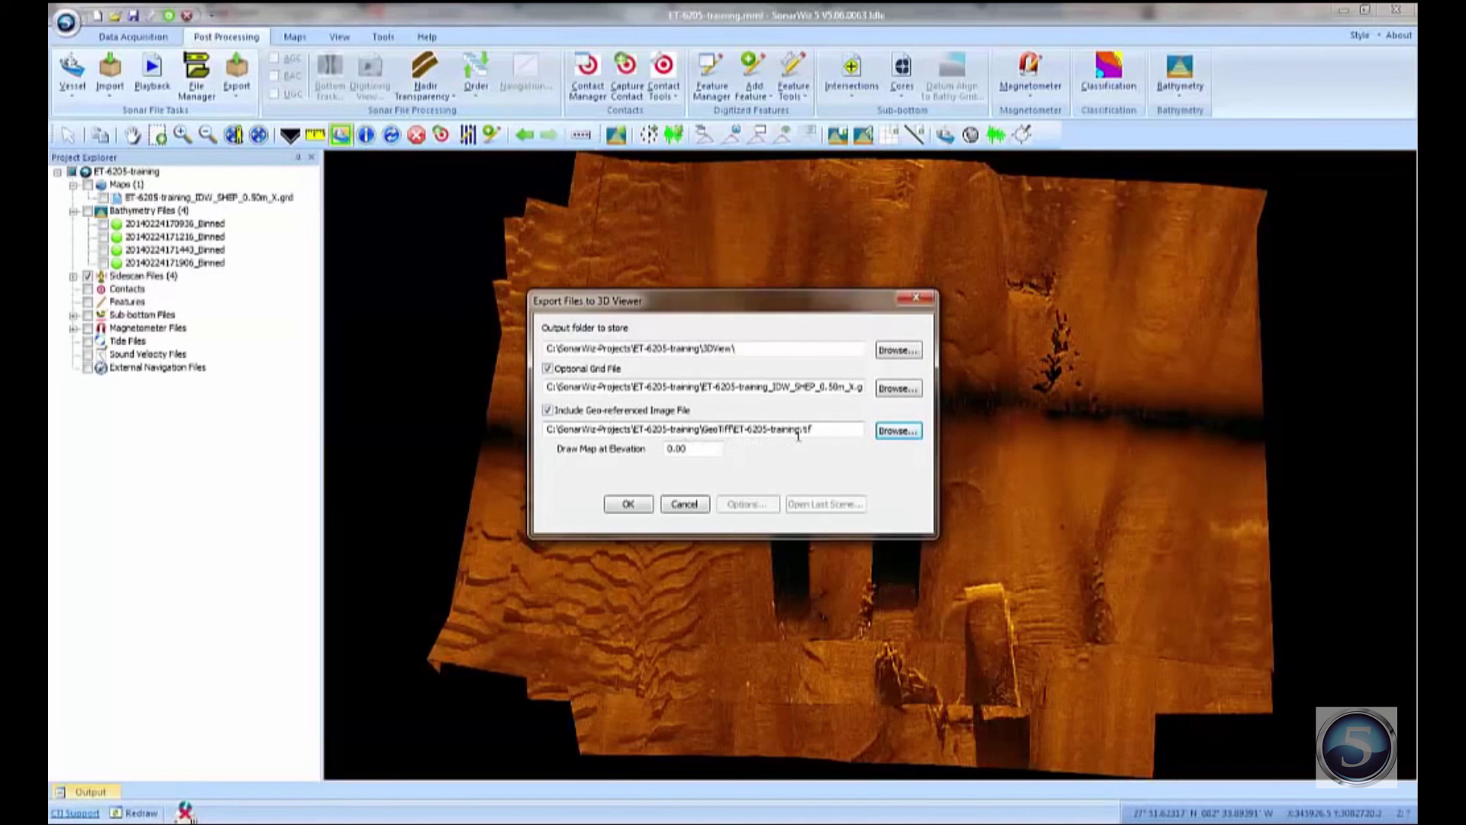
left_click(632, 504)
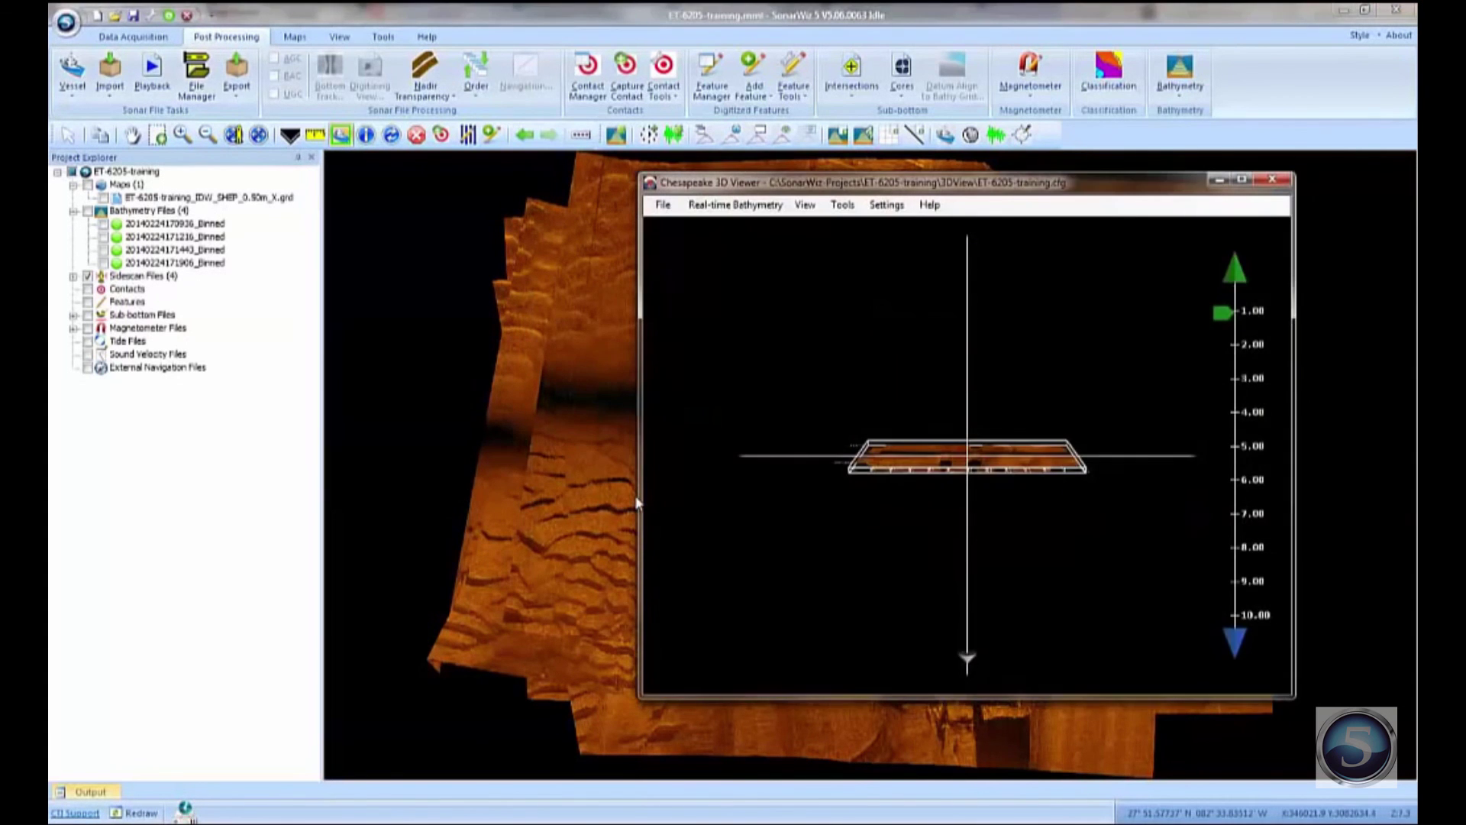
- Maximize the 3D viewer, zoom and rotate the draped mosaic, and set exaggeration to 2.00
left_click(1241, 179)
scroll(813, 475, "up", 5)
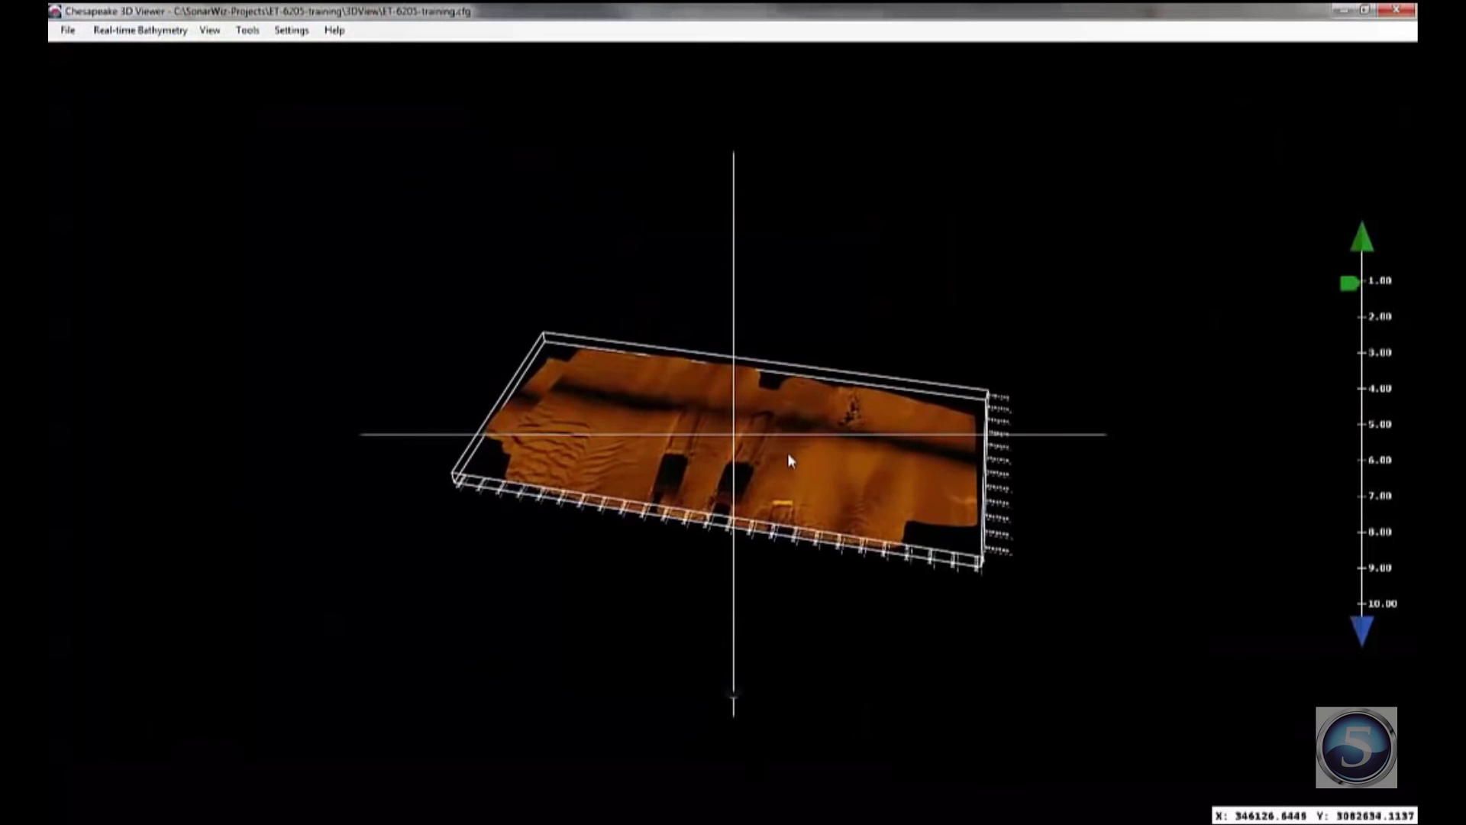
scroll(808, 474, "up", 5)
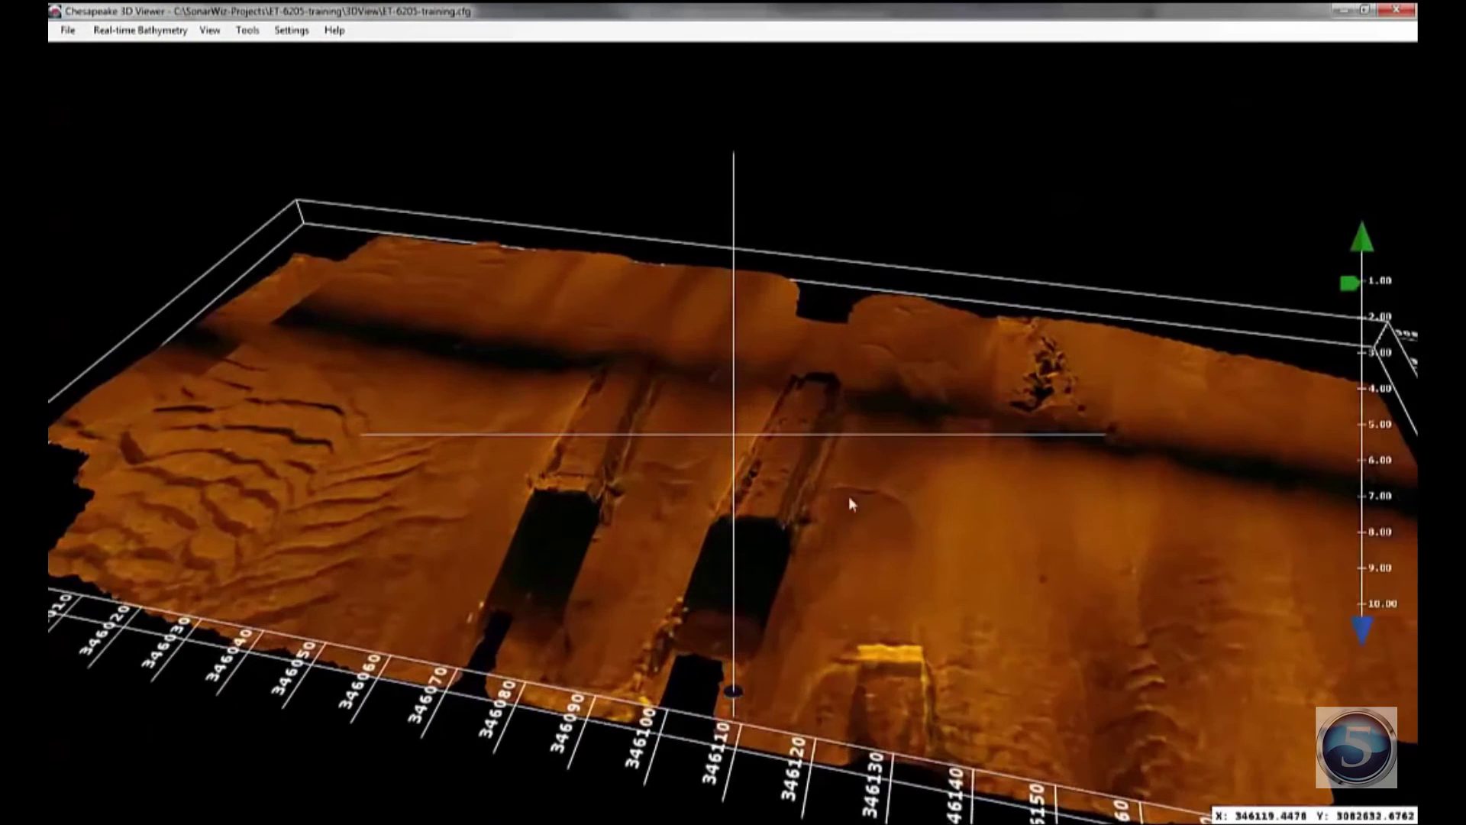
left_click_drag(797, 524, 530, 398)
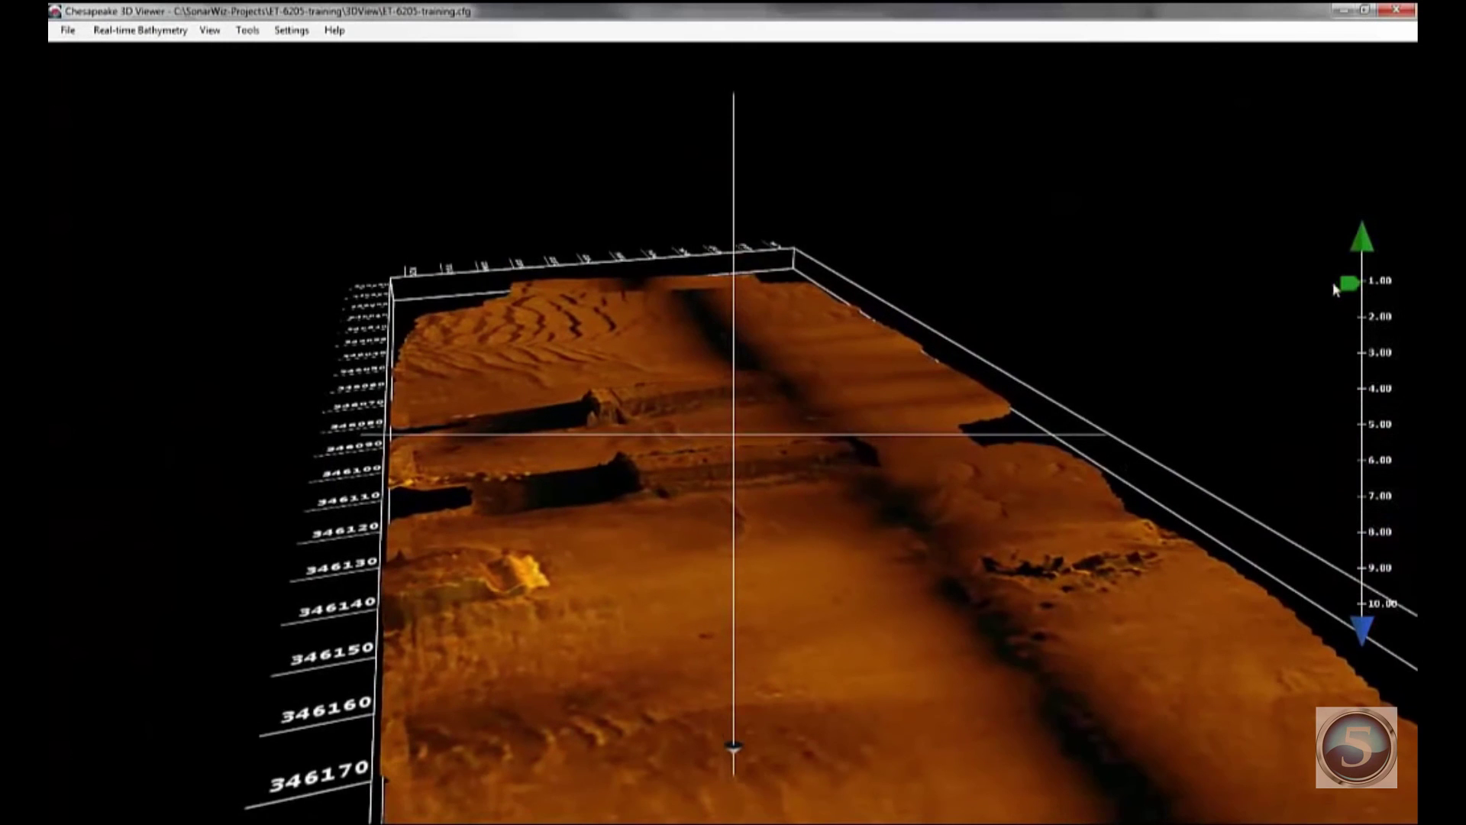
left_click_drag(1336, 288, 1338, 328)
left_click_drag(1034, 451, 451, 506)
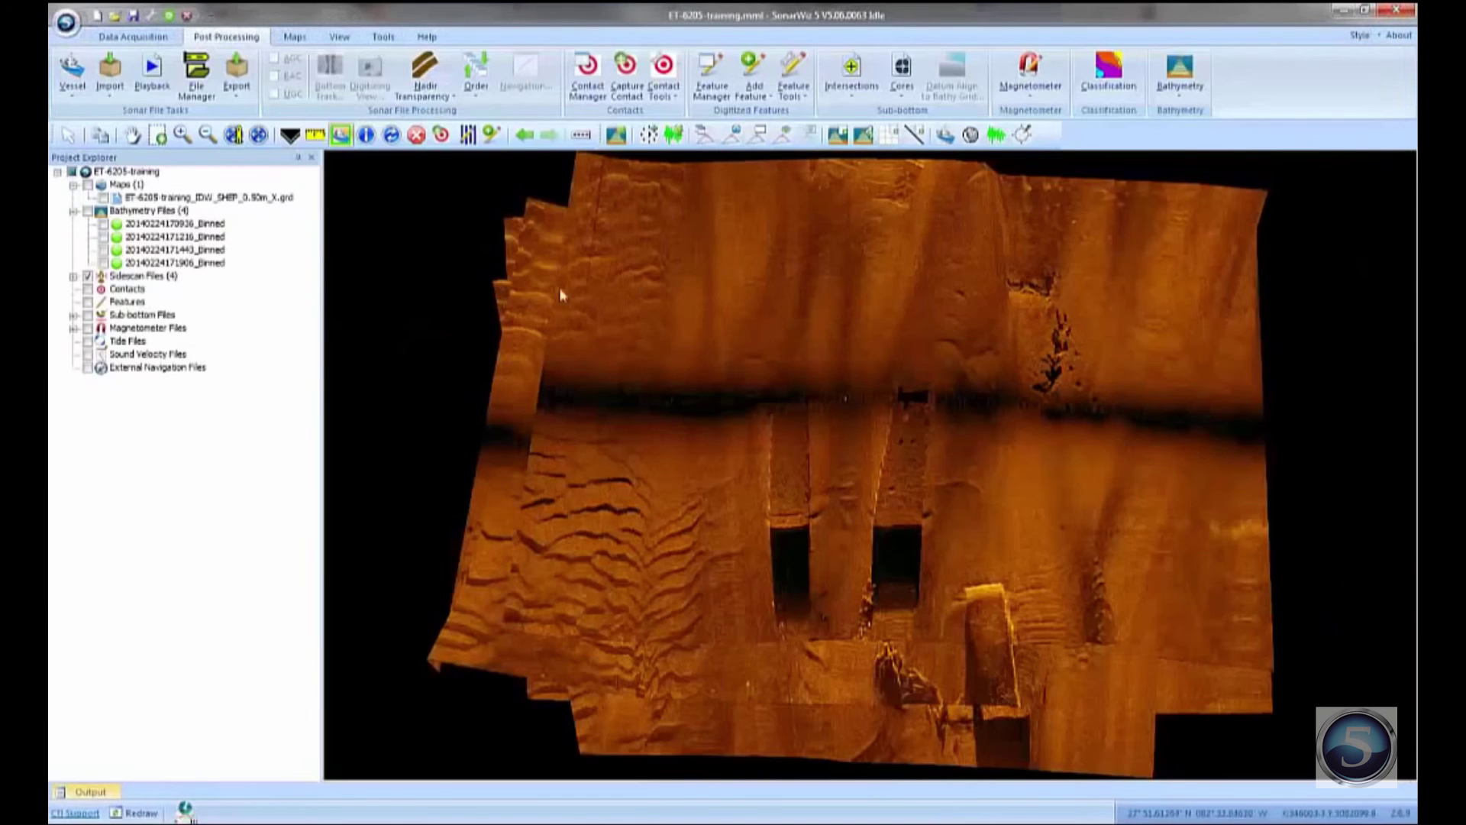